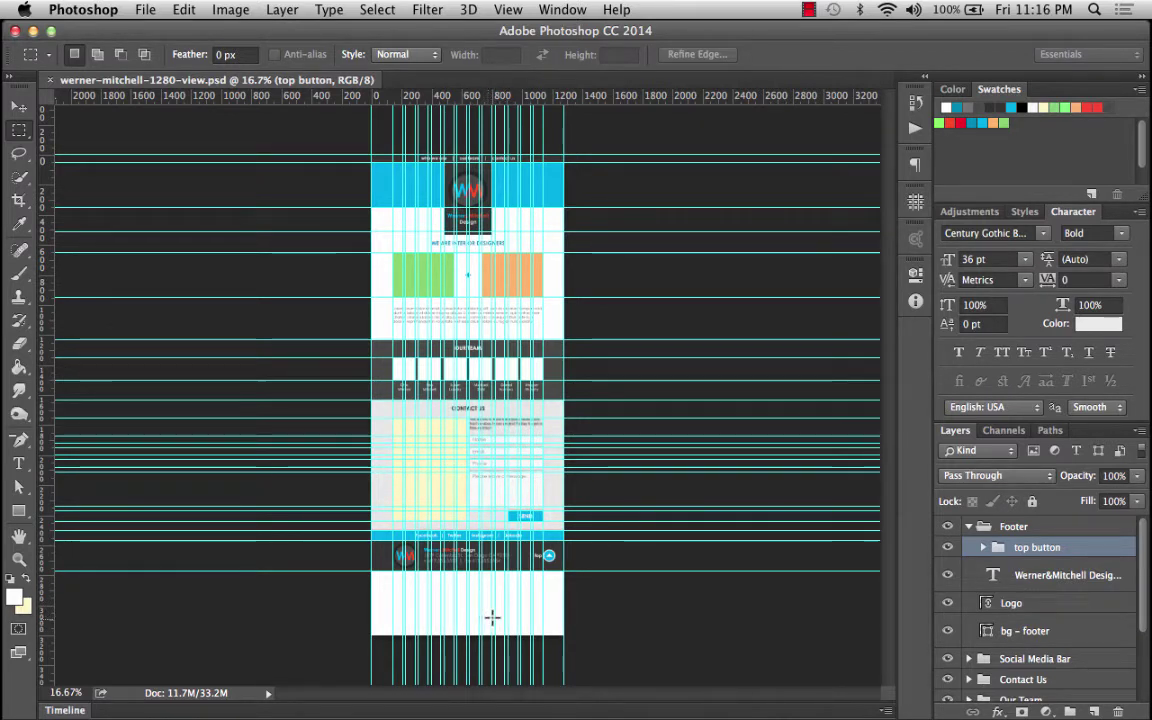
Crop the empty white area below the footer so the canvas ends at the footer's lower edge, and save the file.
{"action": "left_click", "coordinate": [18, 199]}
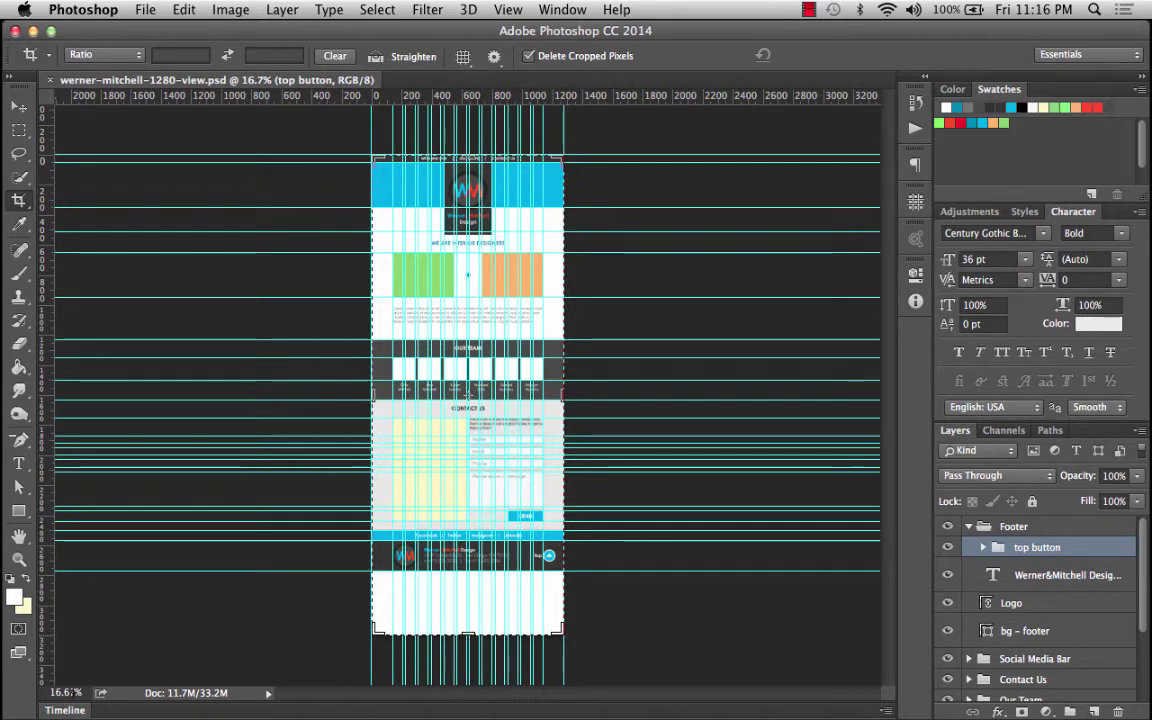
{"action": "left_click", "coordinate": [72, 692]}
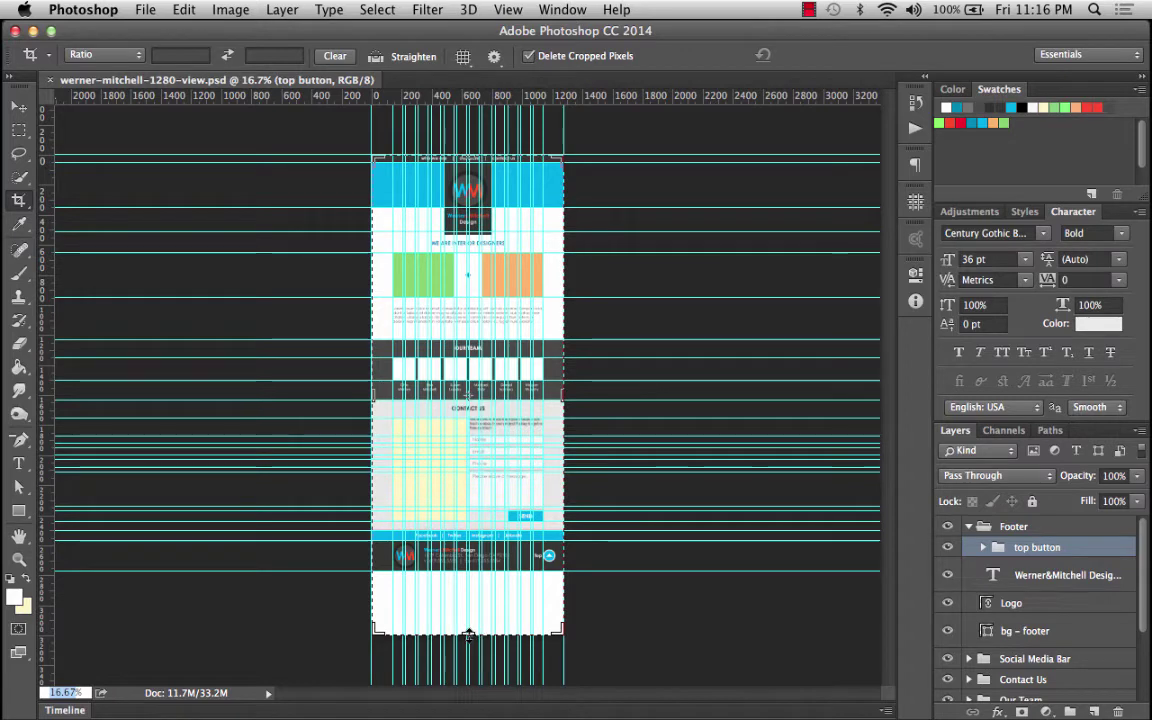
{"action": "left_click_drag", "start_coordinate": [469, 633], "coordinate": [472, 606]}
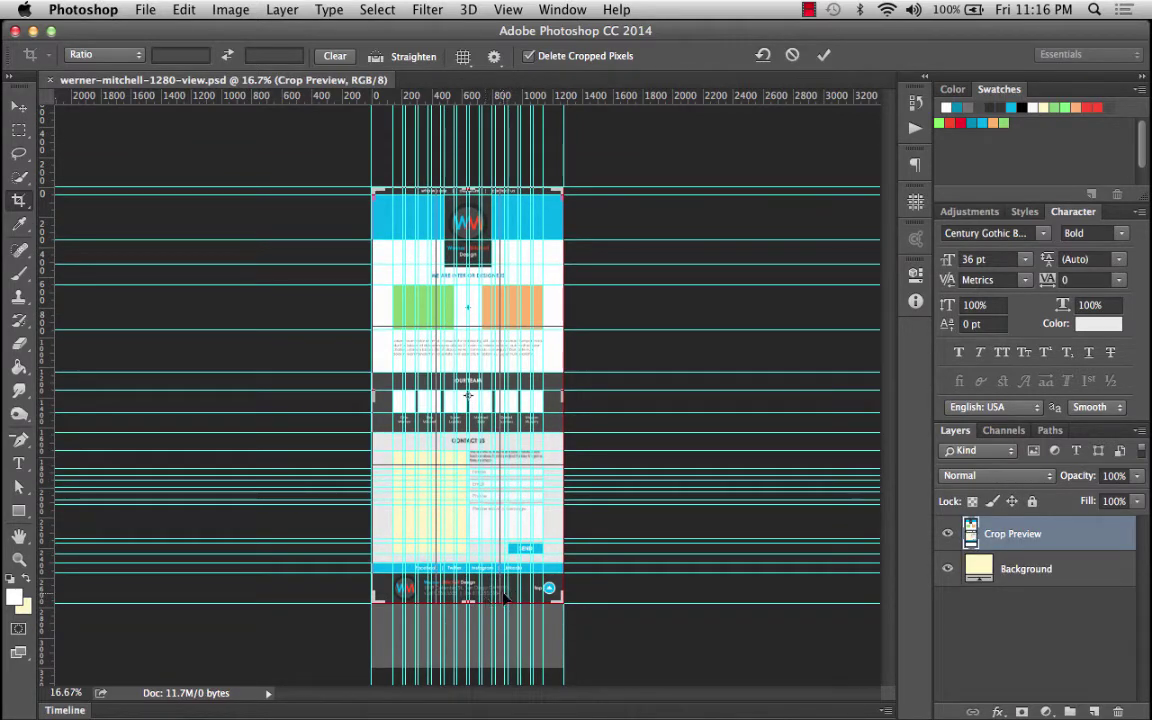
{"action": "key", "text": "Return"}
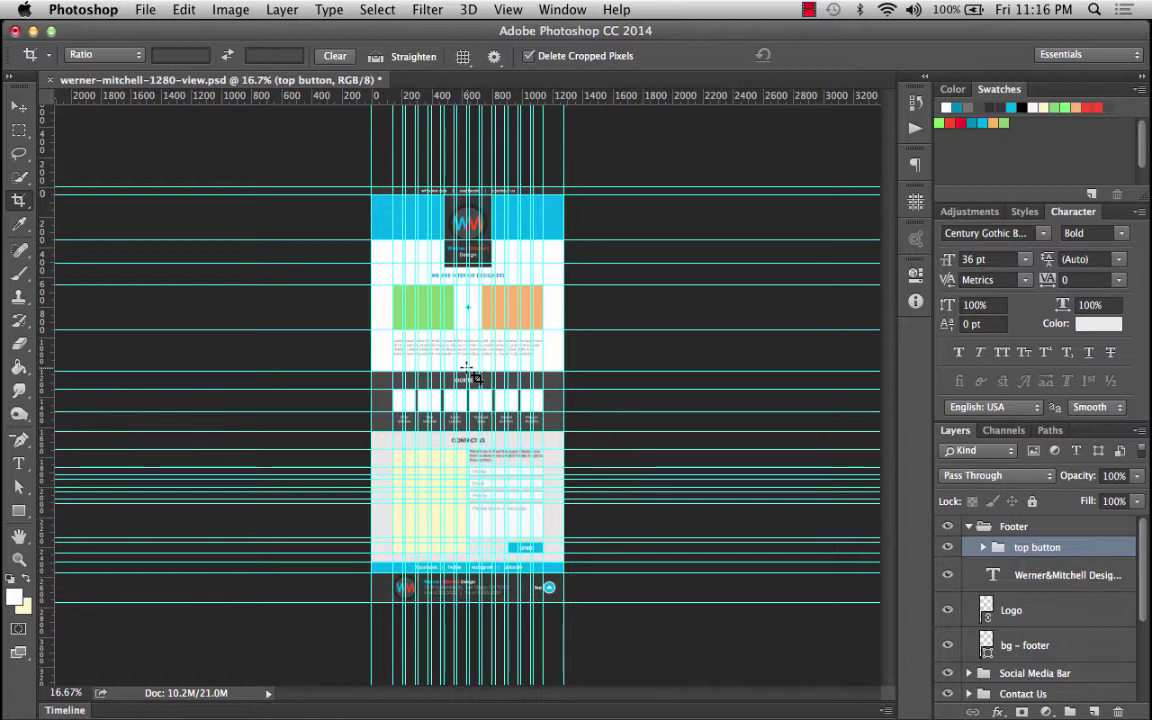
{"action": "key", "text": "super+s"}
Save a copy of the document in Photoshop format as werner-mitchell-1280-with-images.psd and leave the Crop tool.
{"action": "left_click", "coordinate": [147, 9]}
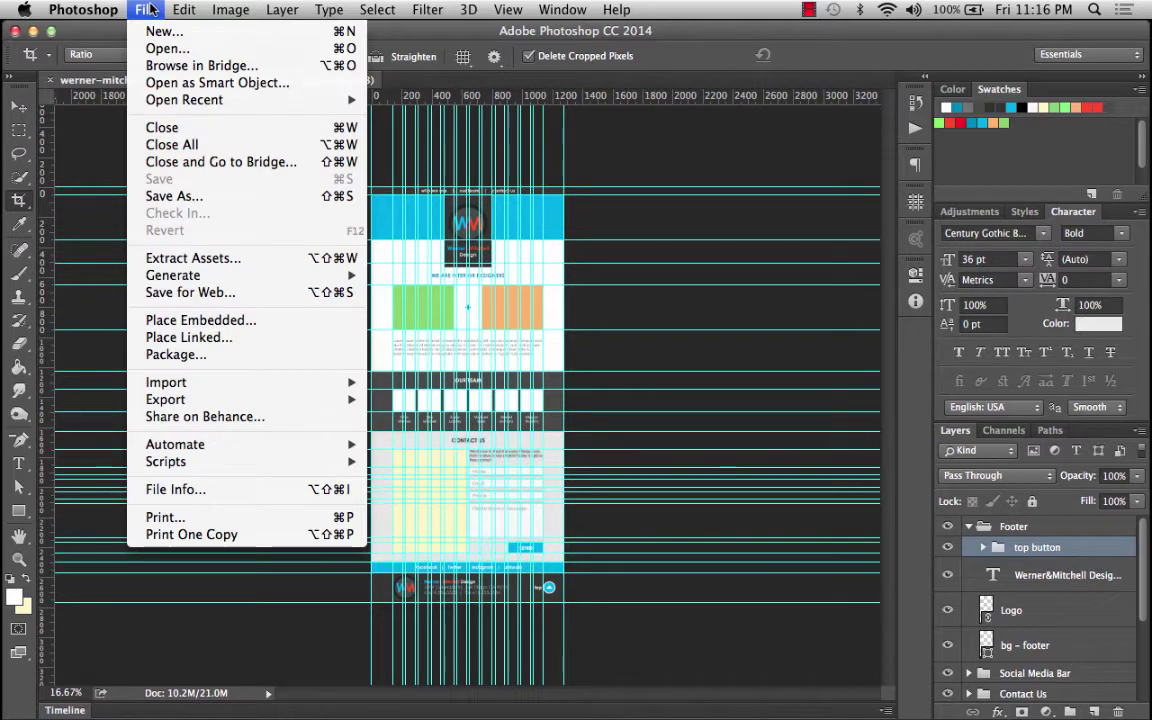
{"action": "left_click", "coordinate": [172, 199]}
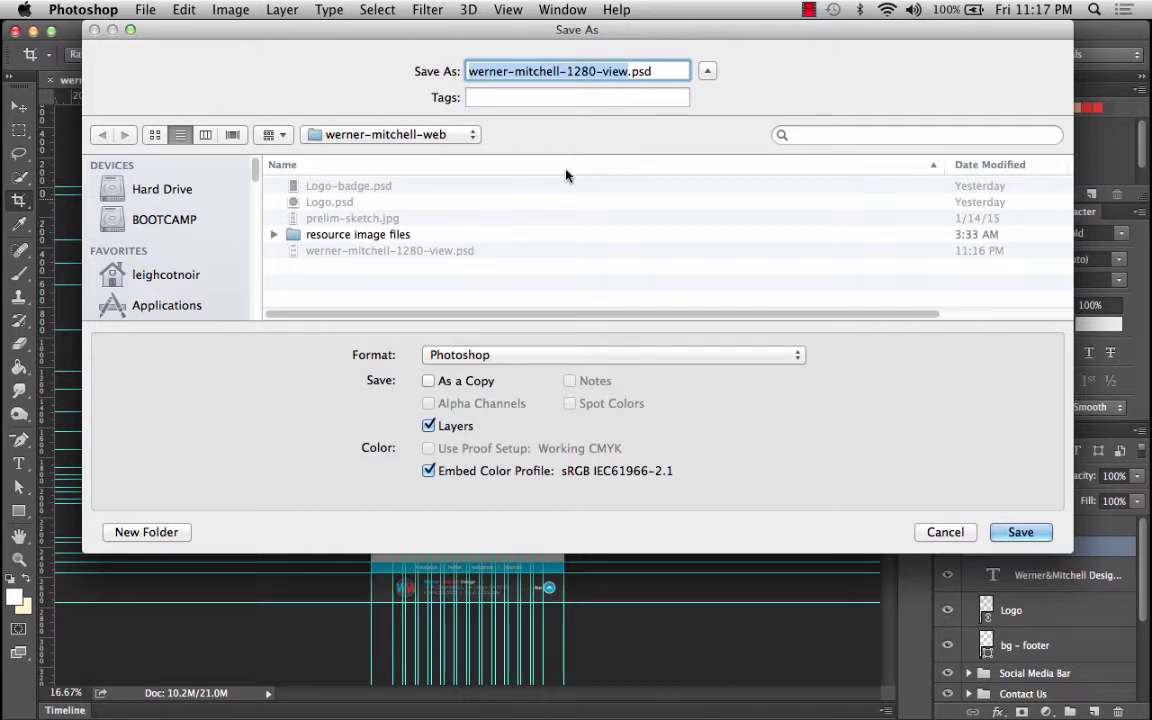
{"action": "key", "text": "Right"}
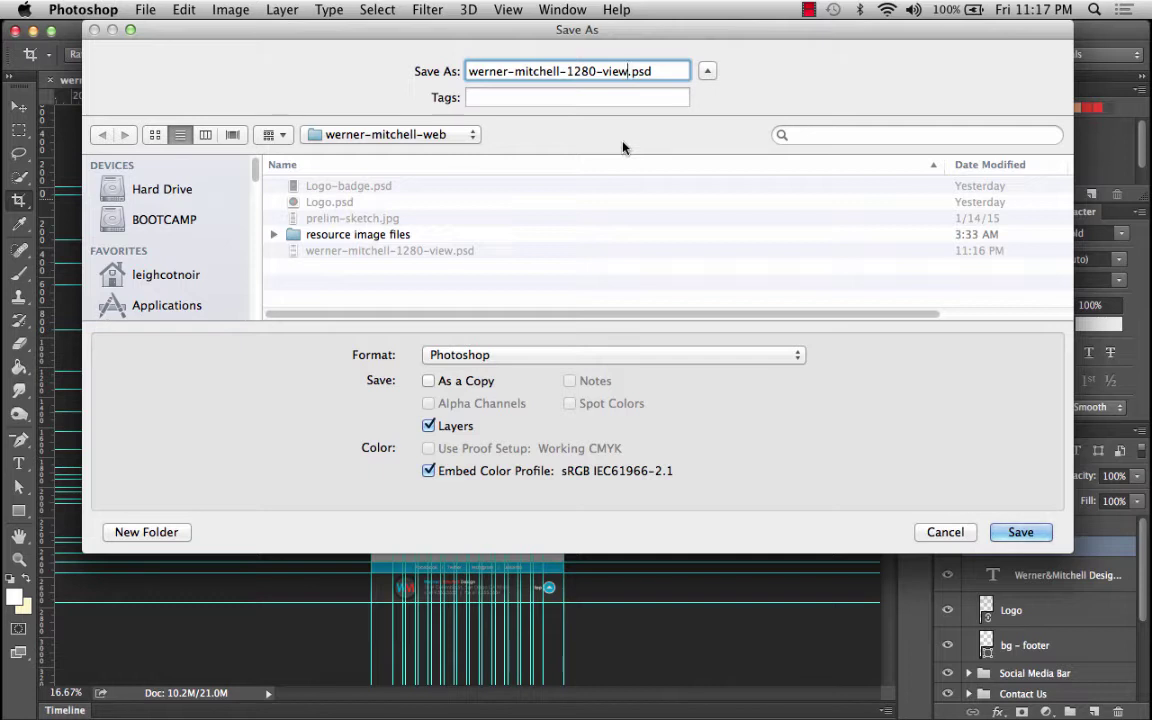
{"action": "key", "text": "BackSpace"}
{"action": "key", "text": "BackSpace"}
{"action": "key", "text": "BackSpace"}
{"action": "key", "text": "BackSpace"}
{"action": "type", "text": "with-images"}
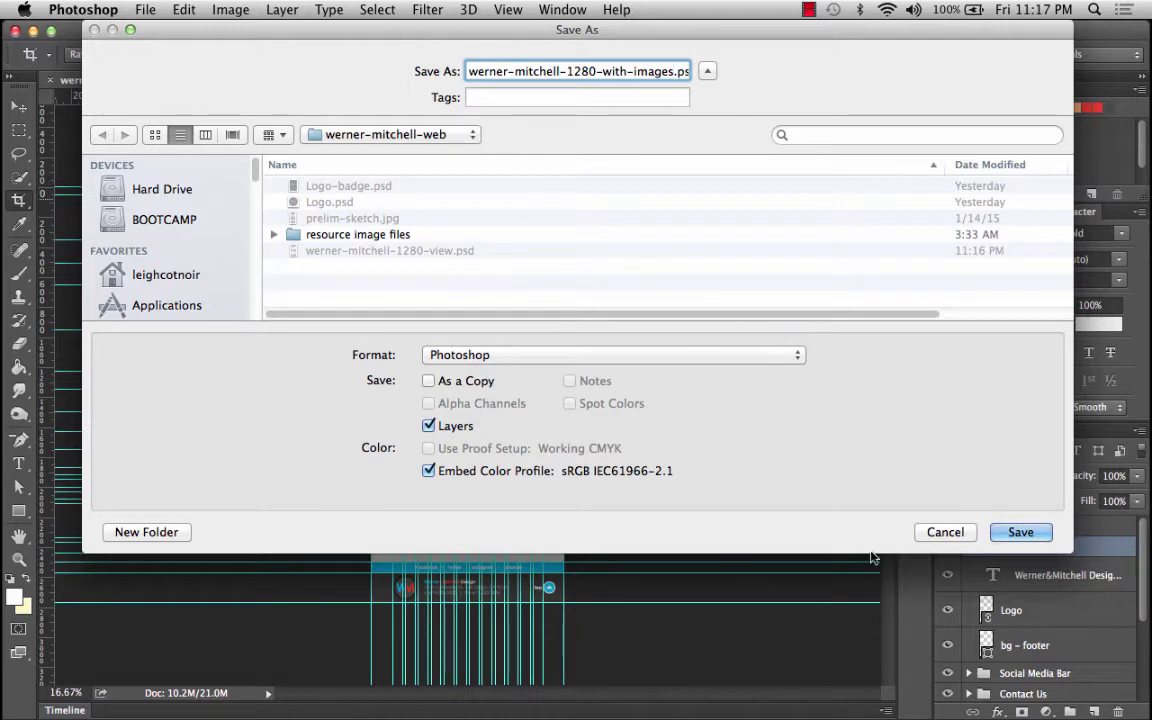
{"action": "left_click", "coordinate": [1021, 532]}
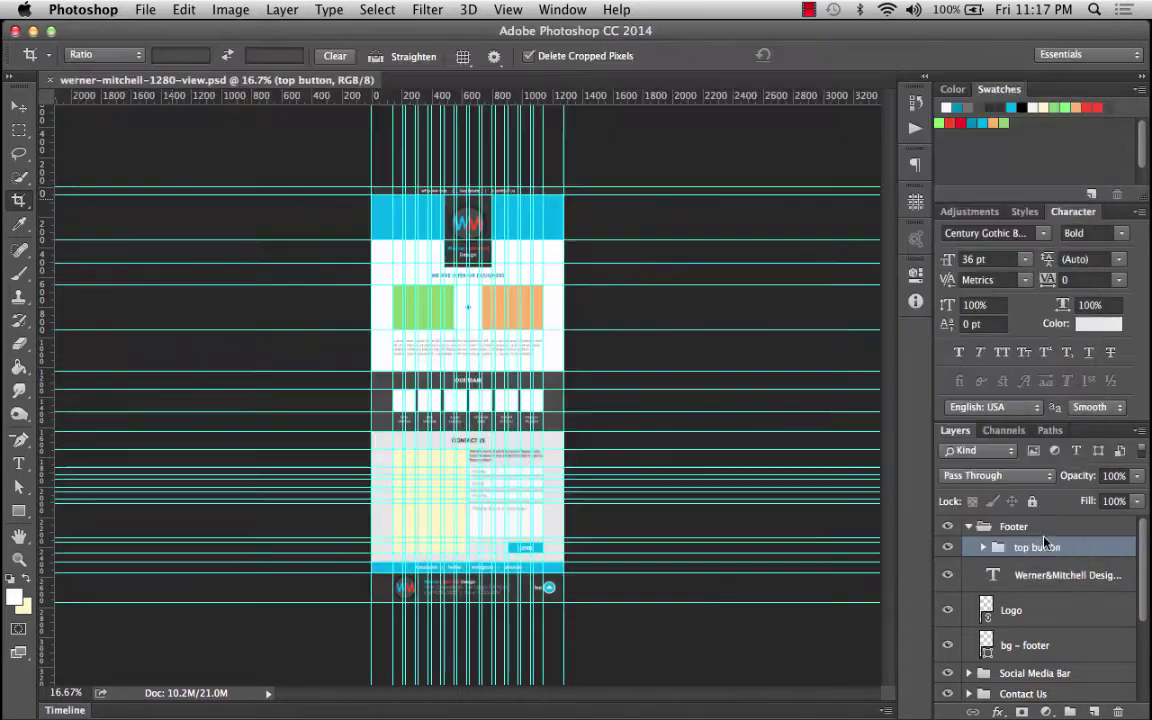
{"action": "left_click", "coordinate": [793, 294]}
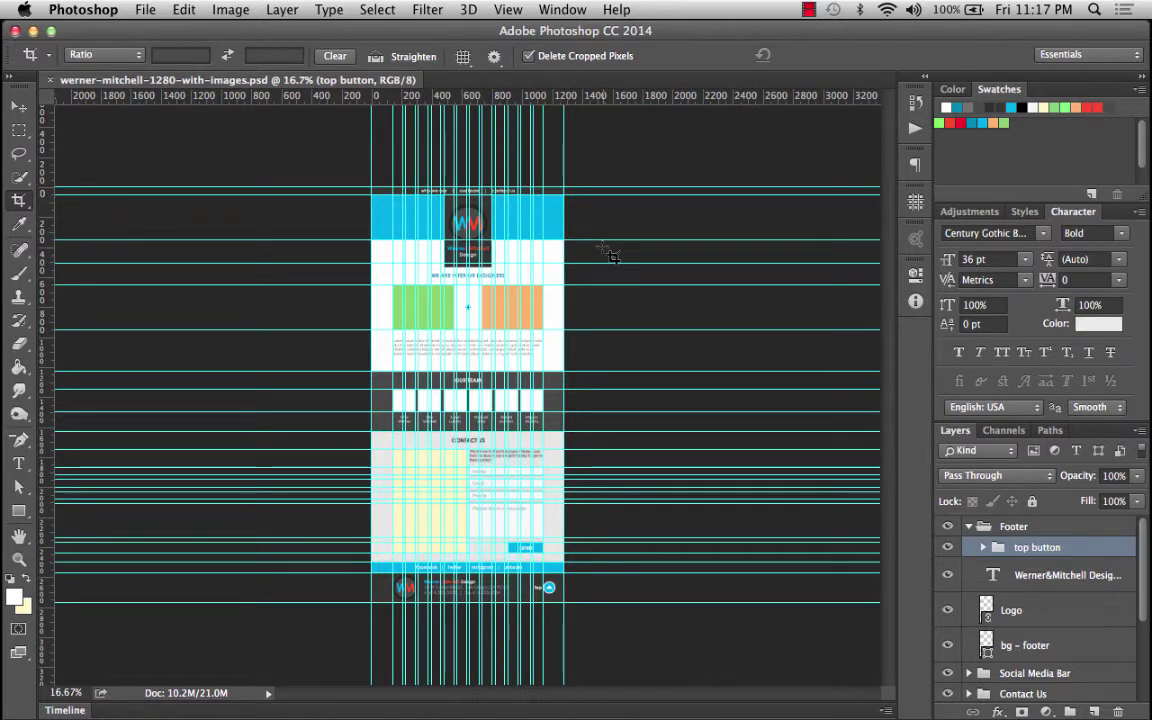
{"action": "left_click", "coordinate": [19, 133]}
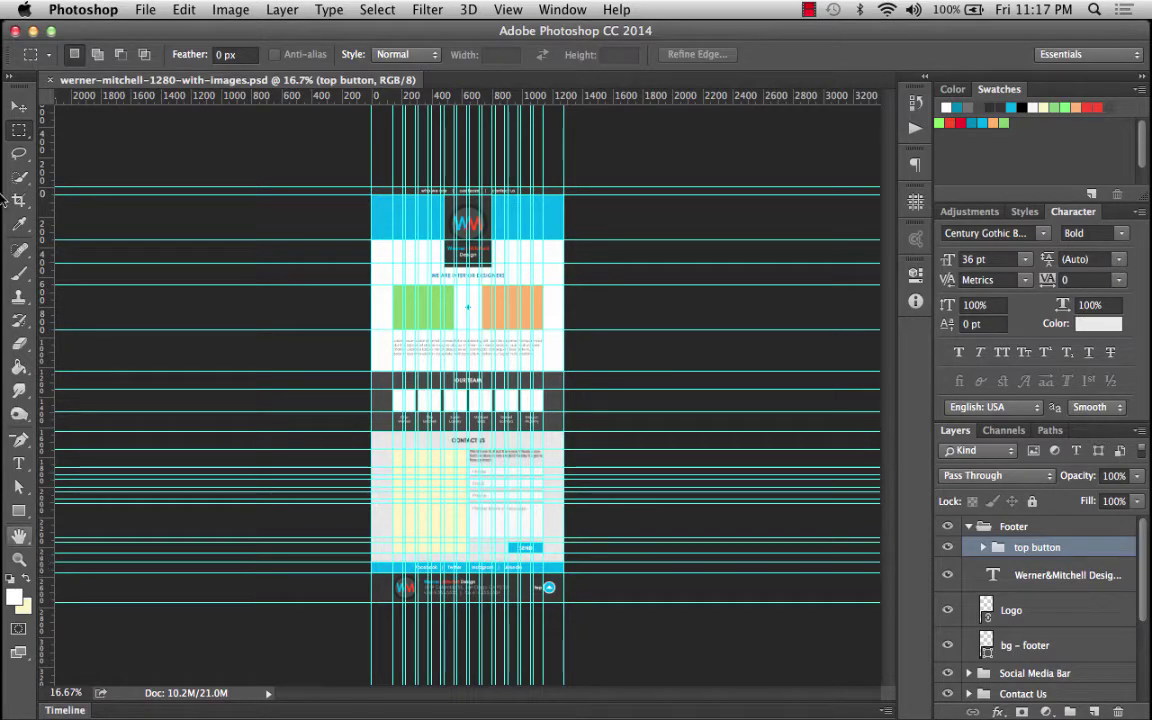
Switch to Chrome and examine the banner and gallery images in the finished 1280-view-with-images mockup.
{"action": "mouse_move", "coordinate": [4, 275]}
{"action": "left_click", "coordinate": [40, 176]}
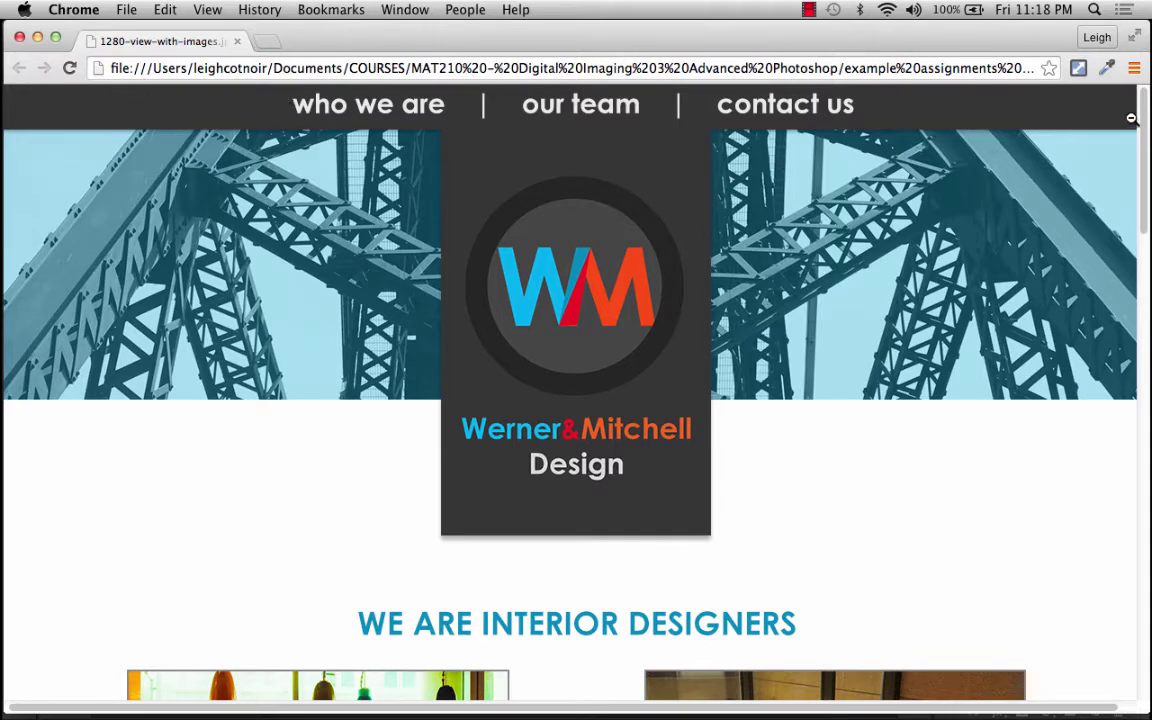
{"action": "scroll", "coordinate": [772, 416], "scroll_direction": "down", "scroll_amount": 10}
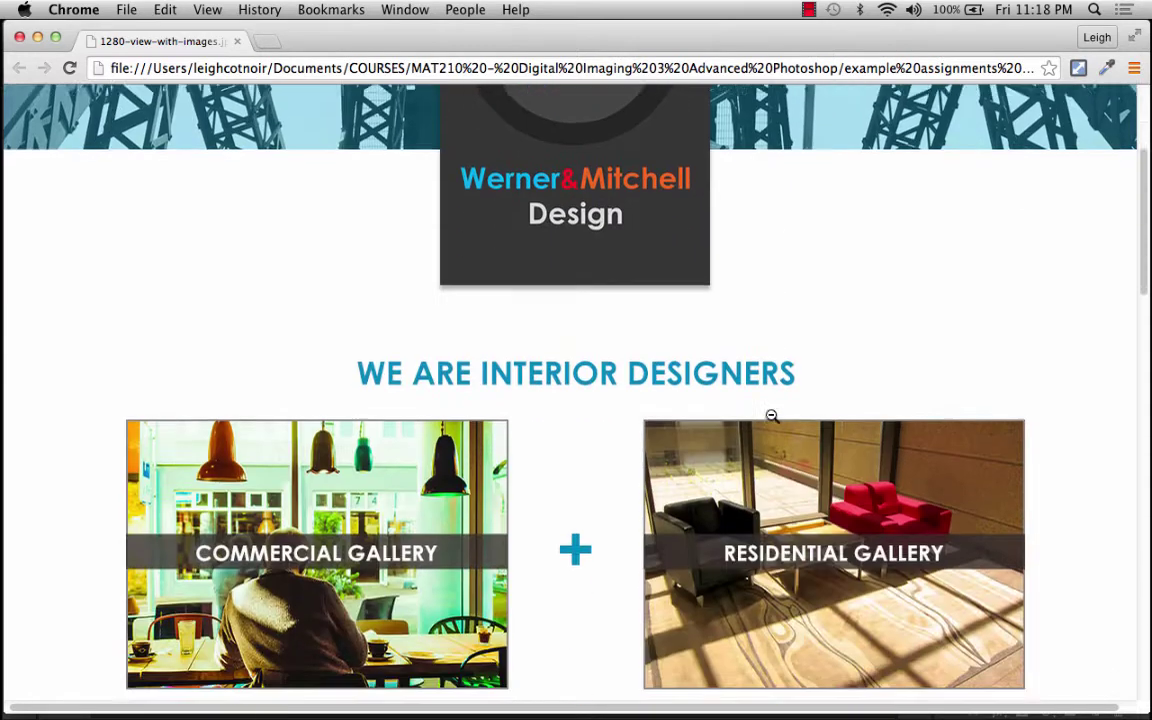
{"action": "scroll", "coordinate": [772, 416], "scroll_direction": "up", "scroll_amount": 10}
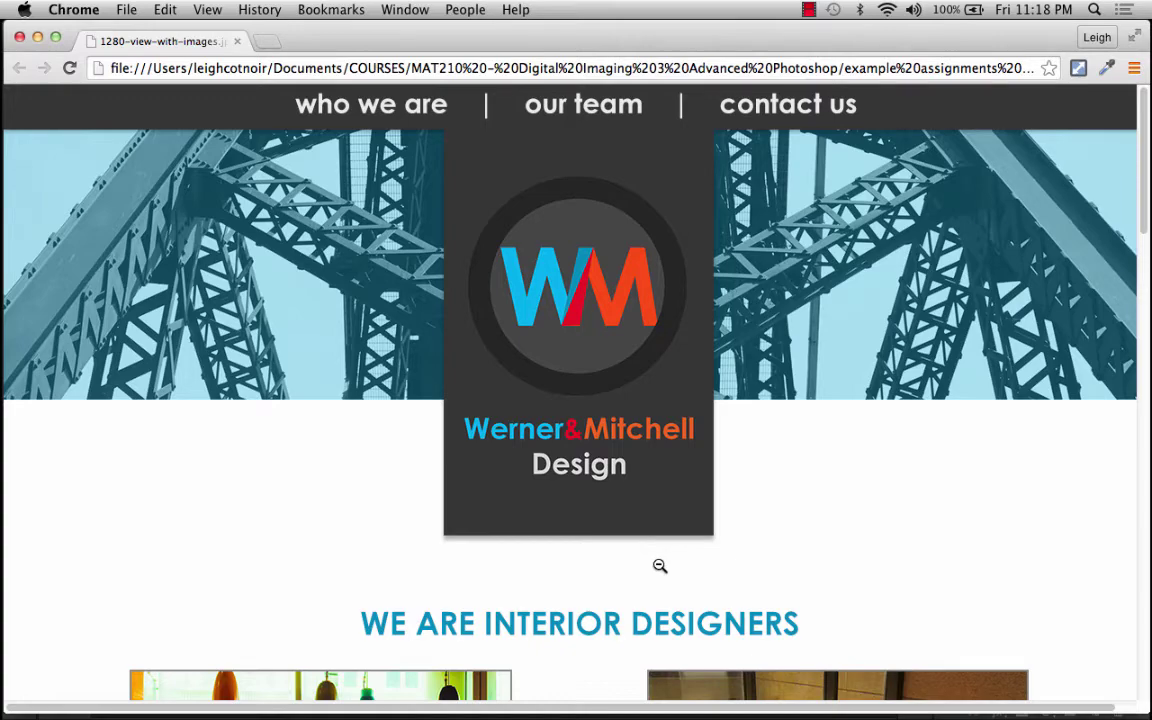
{"action": "left_click", "coordinate": [37, 37]}
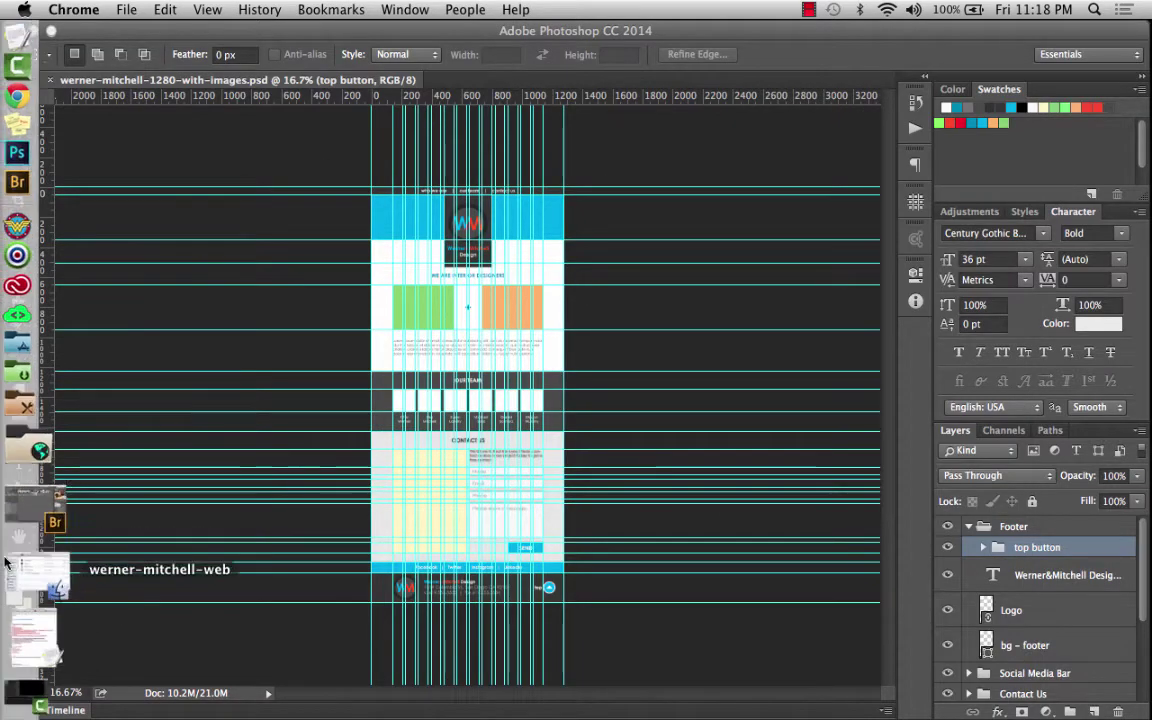
Return to Photoshop and collapse the Footer layer group.
{"action": "left_click", "coordinate": [18, 563]}
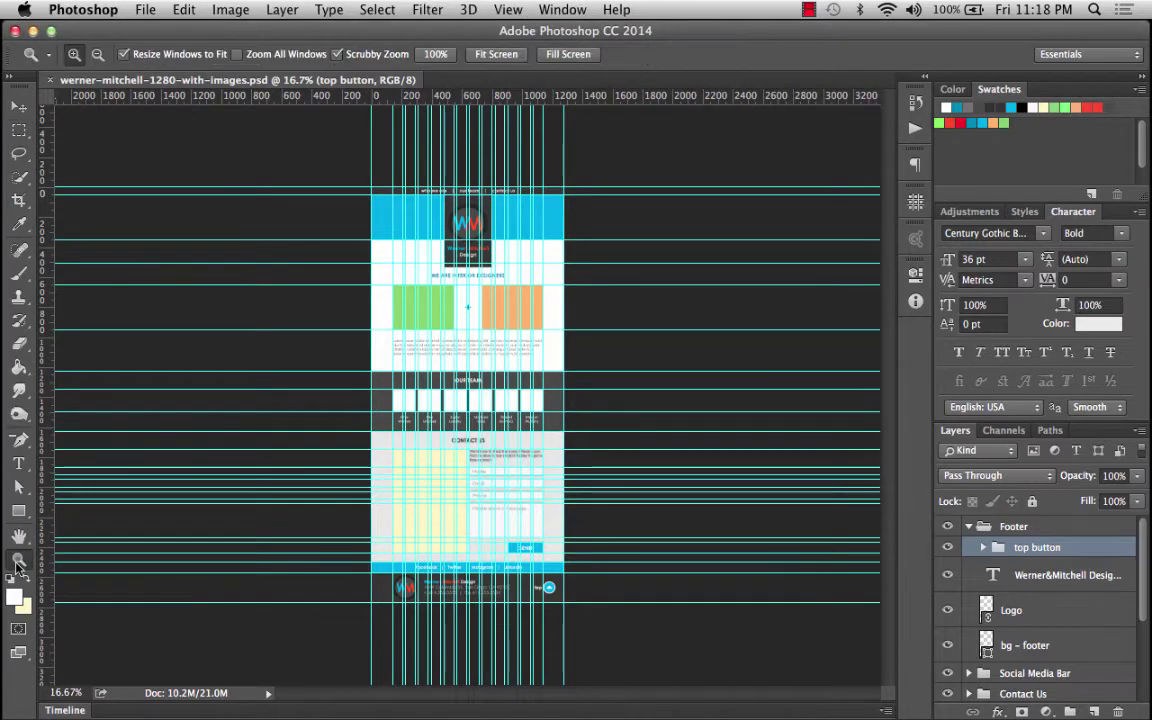
{"action": "left_click", "coordinate": [487, 200]}
{"action": "left_click", "coordinate": [487, 200]}
{"action": "left_click", "coordinate": [487, 200]}
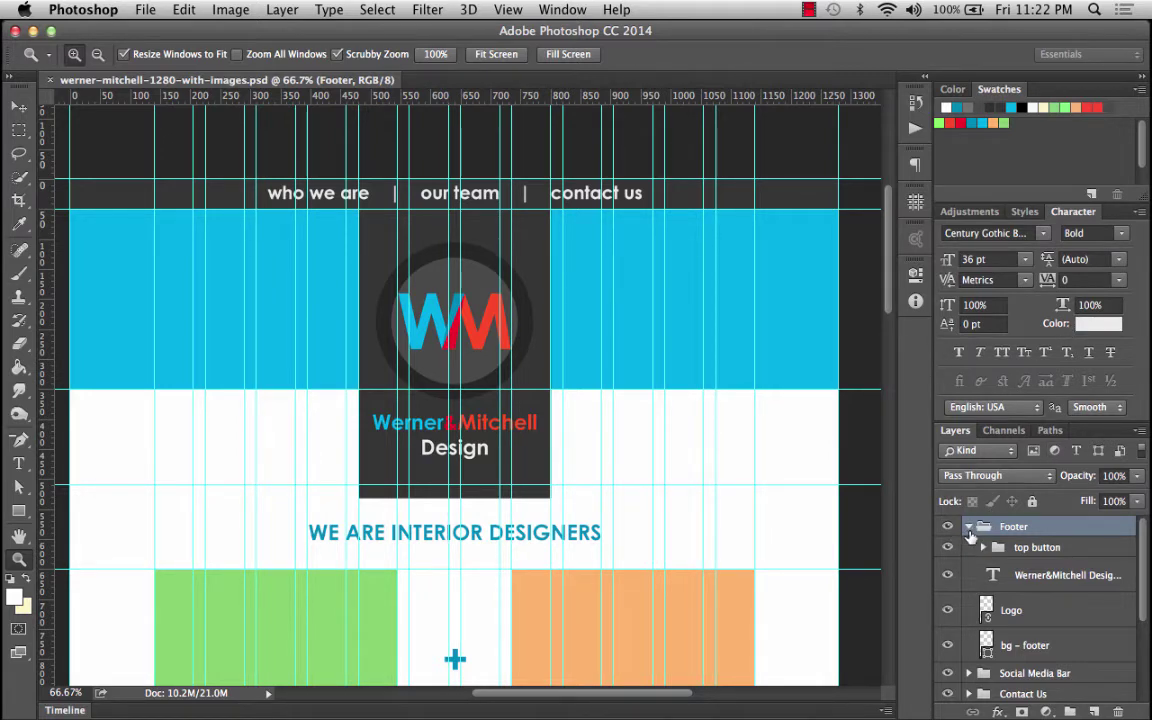
{"action": "left_click", "coordinate": [968, 526]}
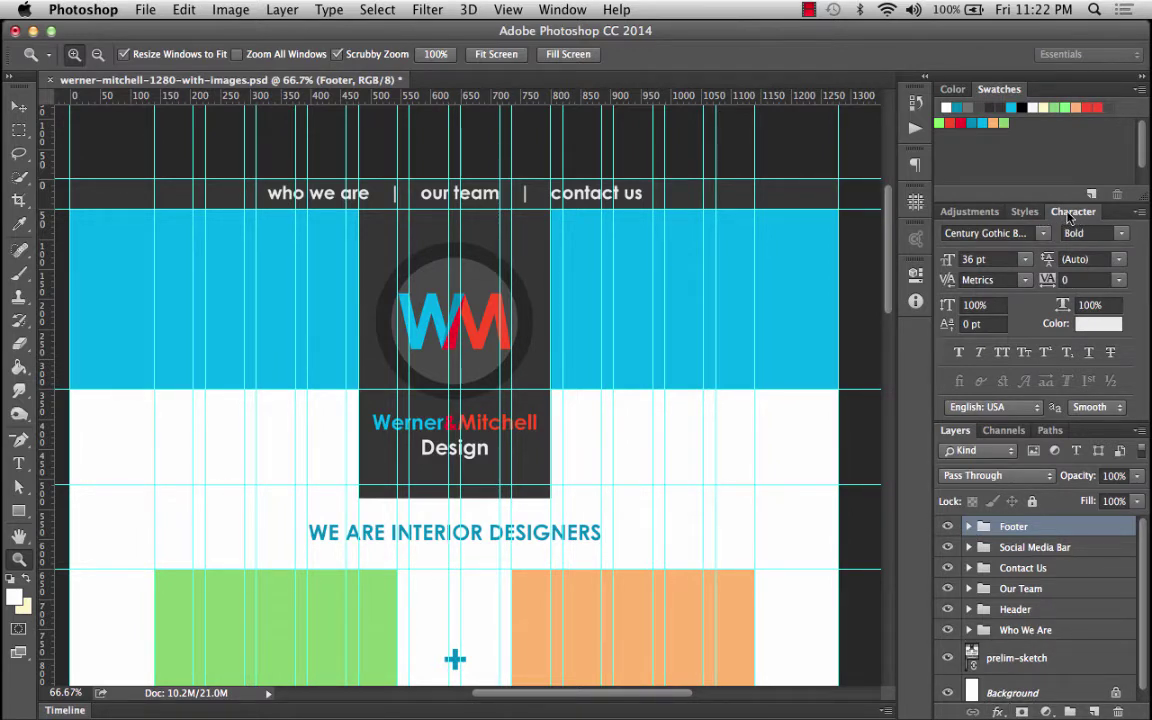
Dock the Character and Adjustments panels as icons and close the Styles panel to give the layer list more room.
{"action": "left_click_drag", "start_coordinate": [1070, 215], "coordinate": [915, 337]}
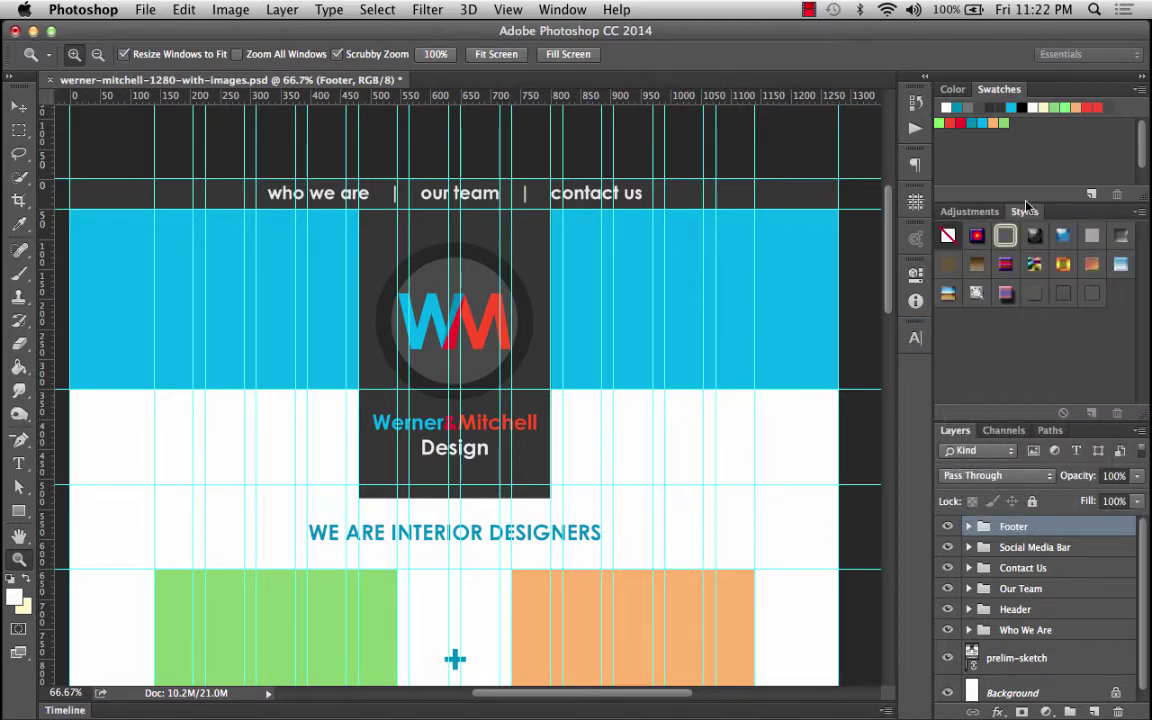
{"action": "left_click", "coordinate": [979, 215]}
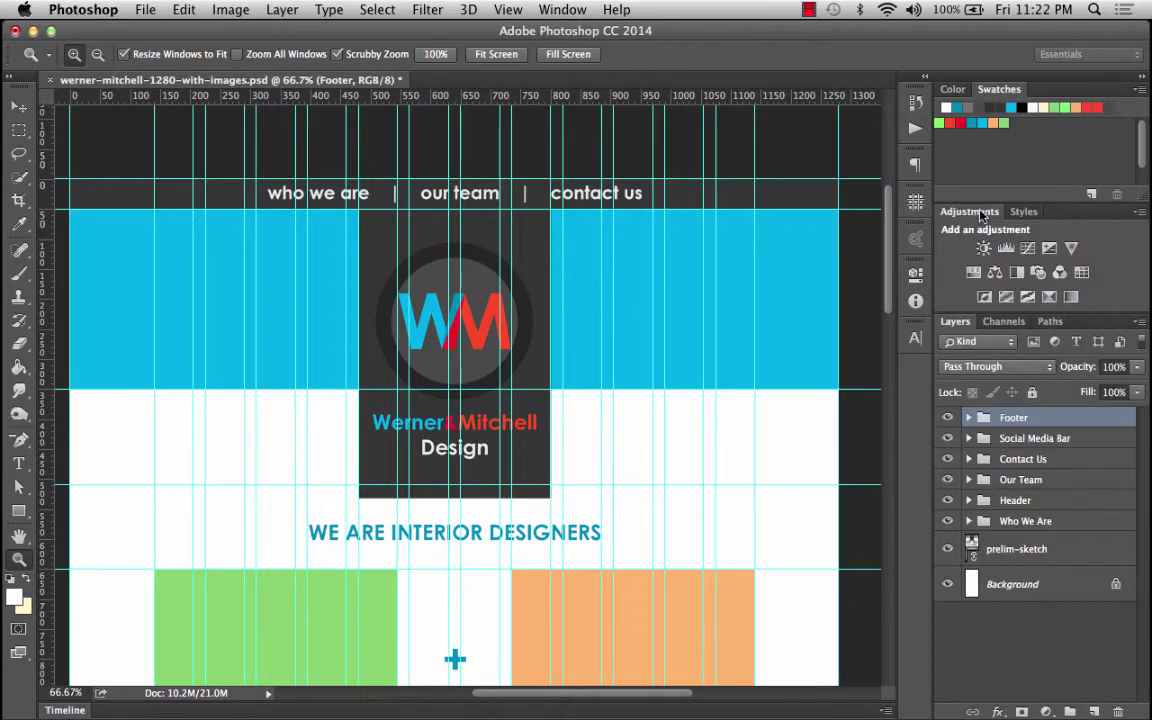
{"action": "left_click_drag", "start_coordinate": [982, 216], "coordinate": [913, 374]}
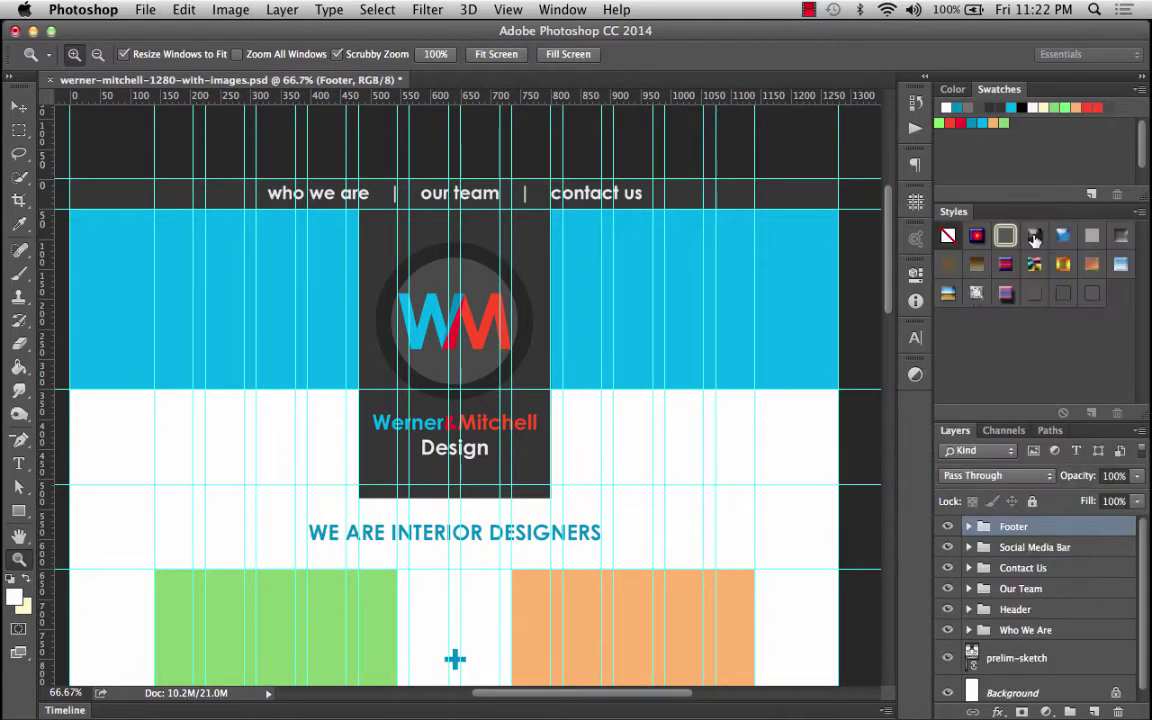
{"action": "left_click", "coordinate": [1139, 213]}
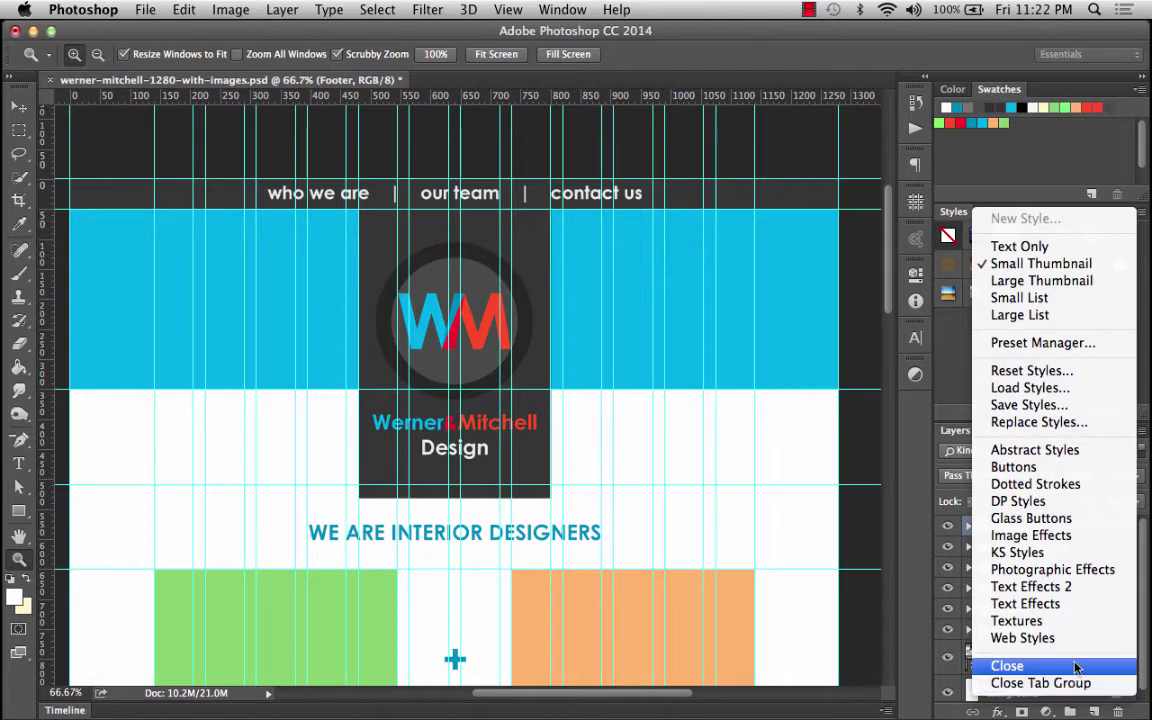
{"action": "left_click", "coordinate": [1076, 666]}
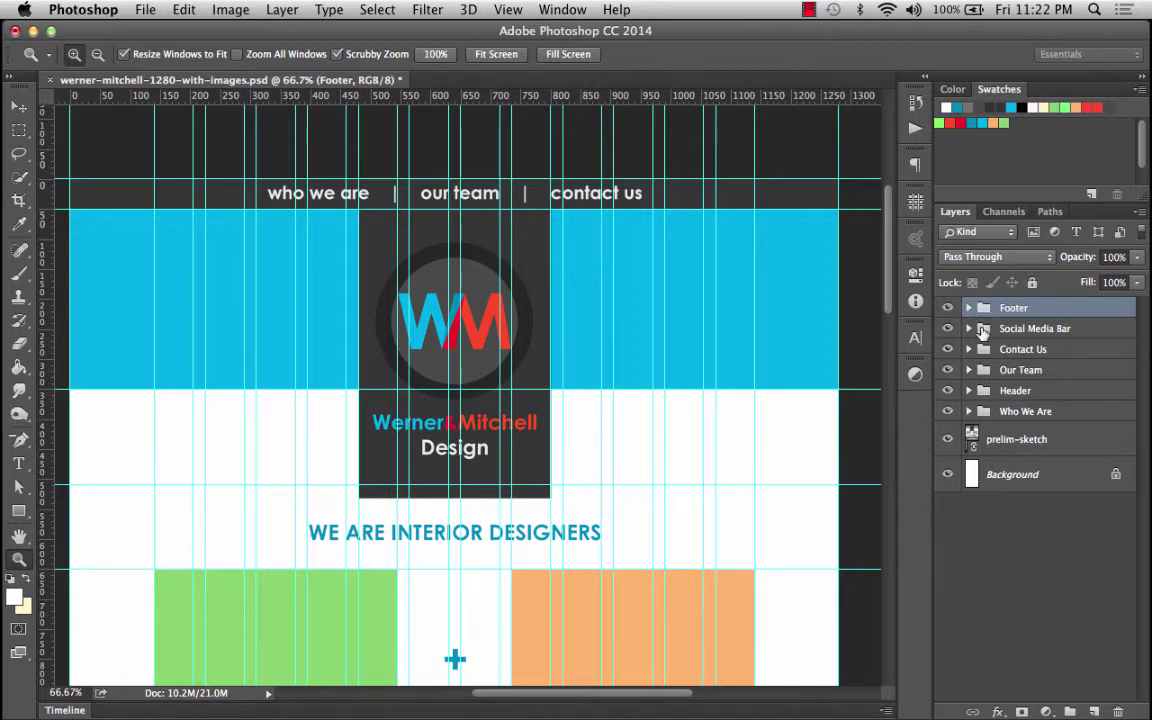
Expand the Header group and select its bg nav layer, leaving the Who We Are group collapsed.
{"action": "left_click", "coordinate": [968, 412]}
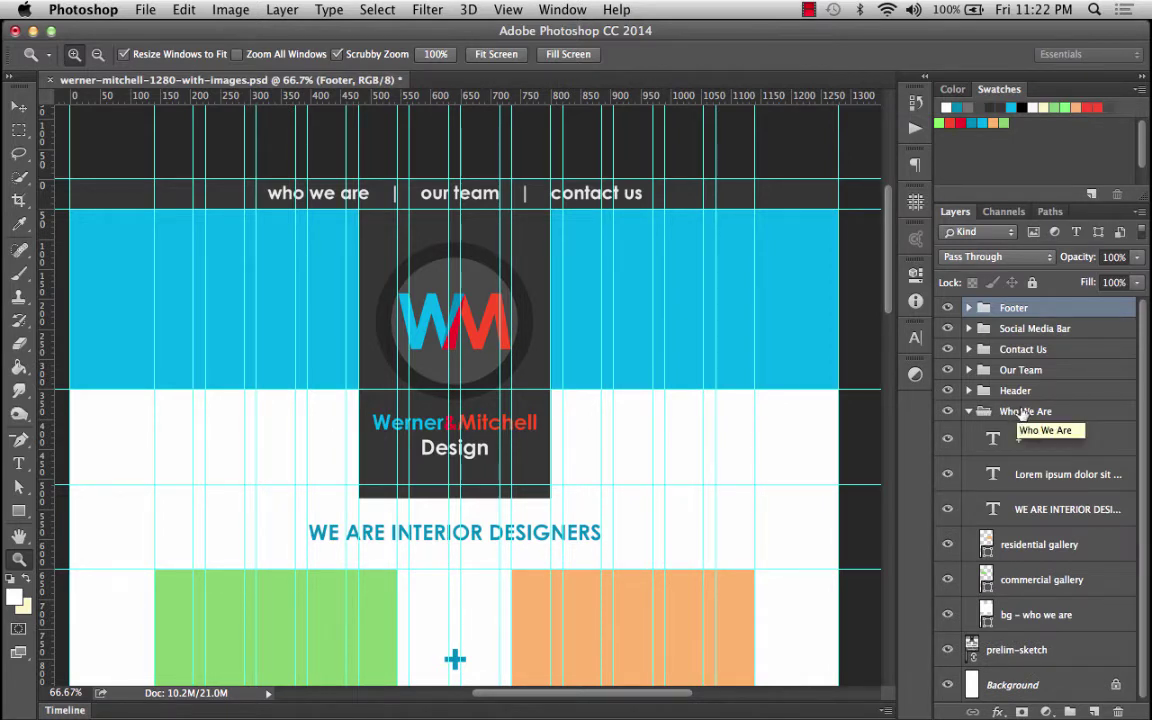
{"action": "left_click", "coordinate": [968, 411]}
{"action": "left_click", "coordinate": [968, 390]}
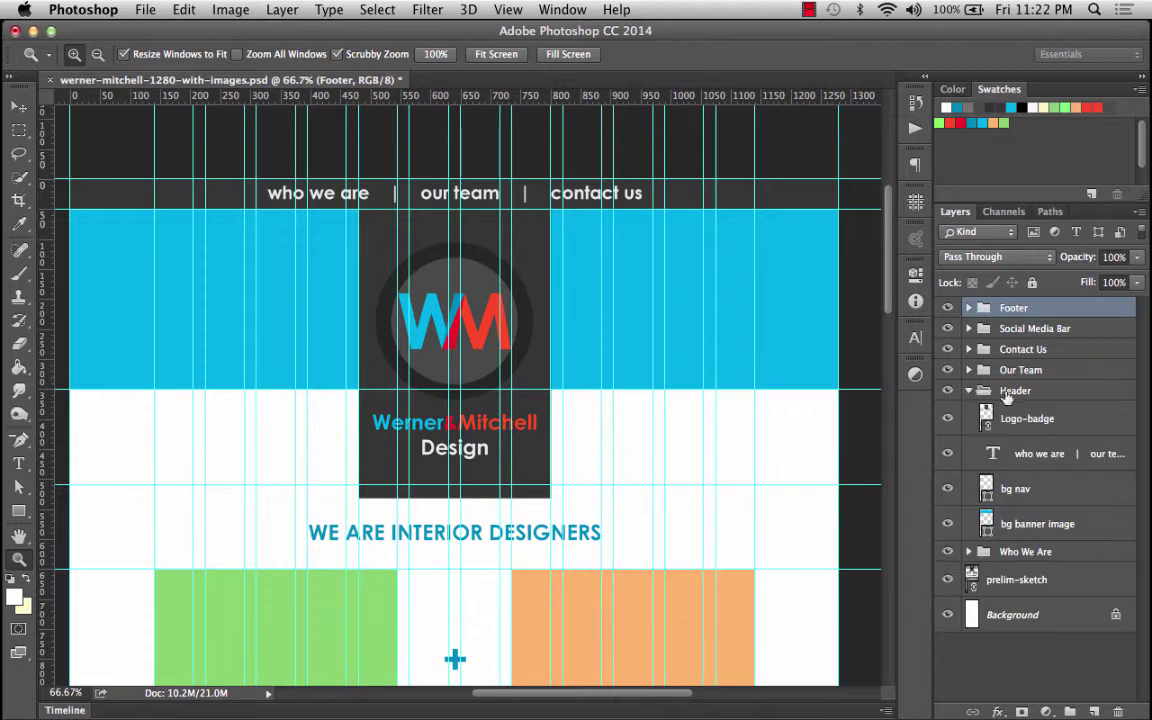
{"action": "left_click", "coordinate": [1011, 393]}
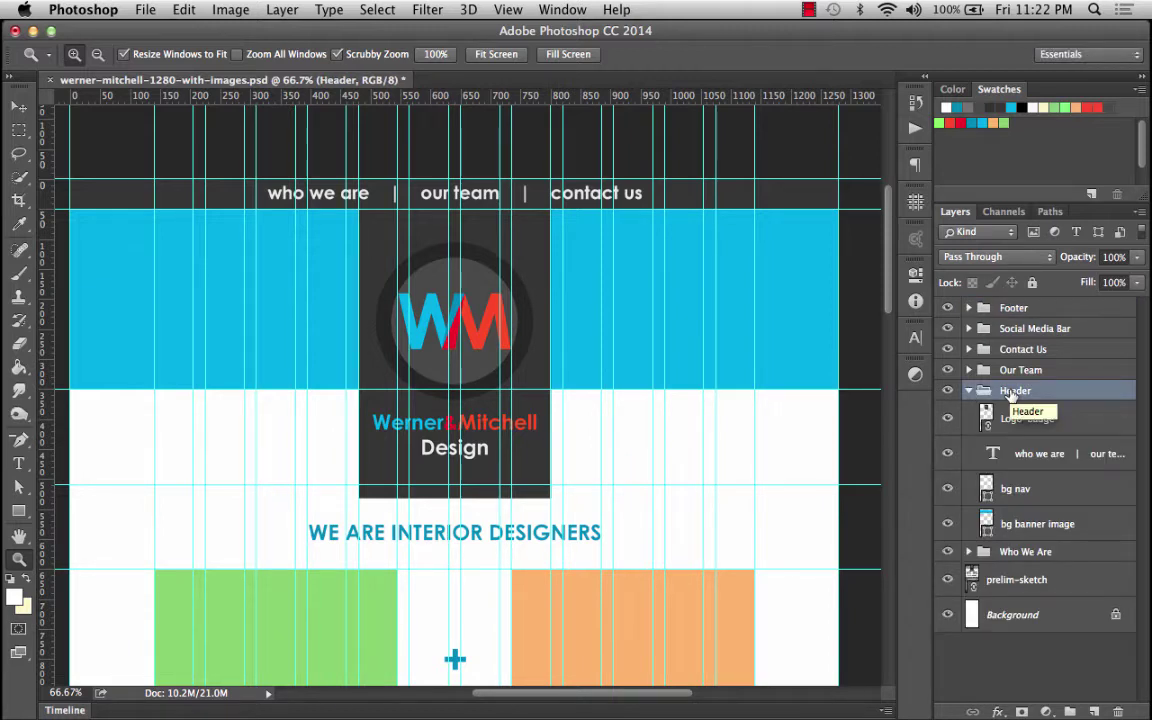
{"action": "left_click", "coordinate": [1018, 490]}
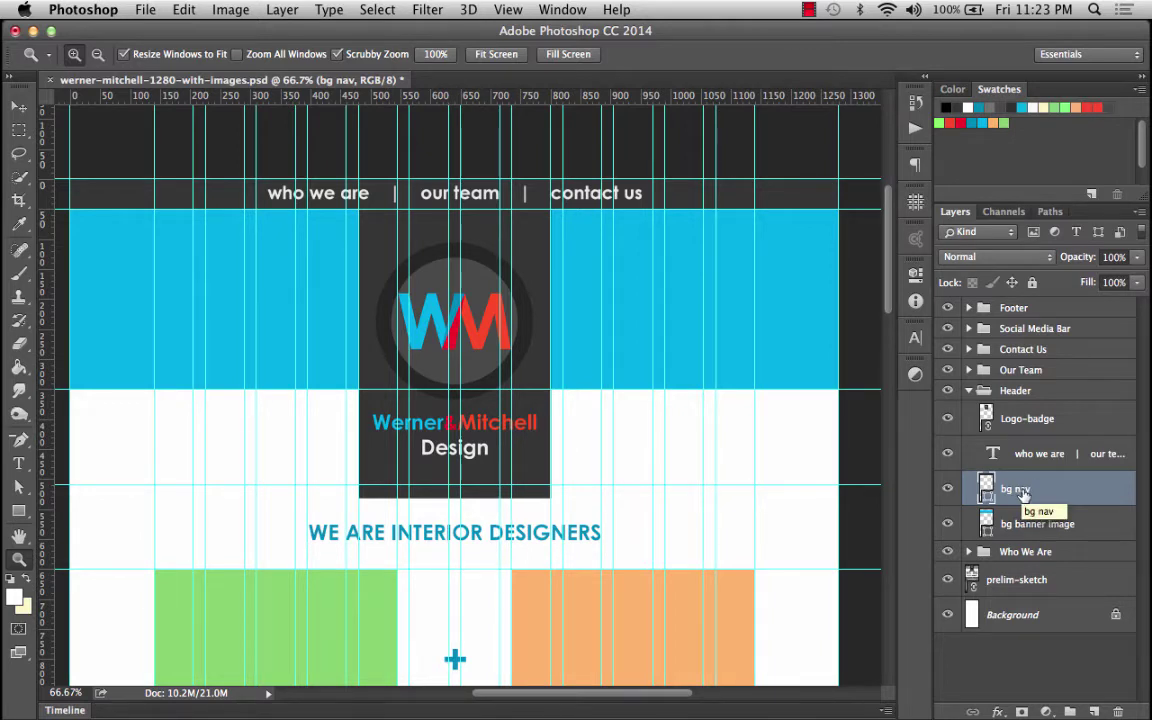
Hide the guides in the document.
{"action": "left_click", "coordinate": [508, 9]}
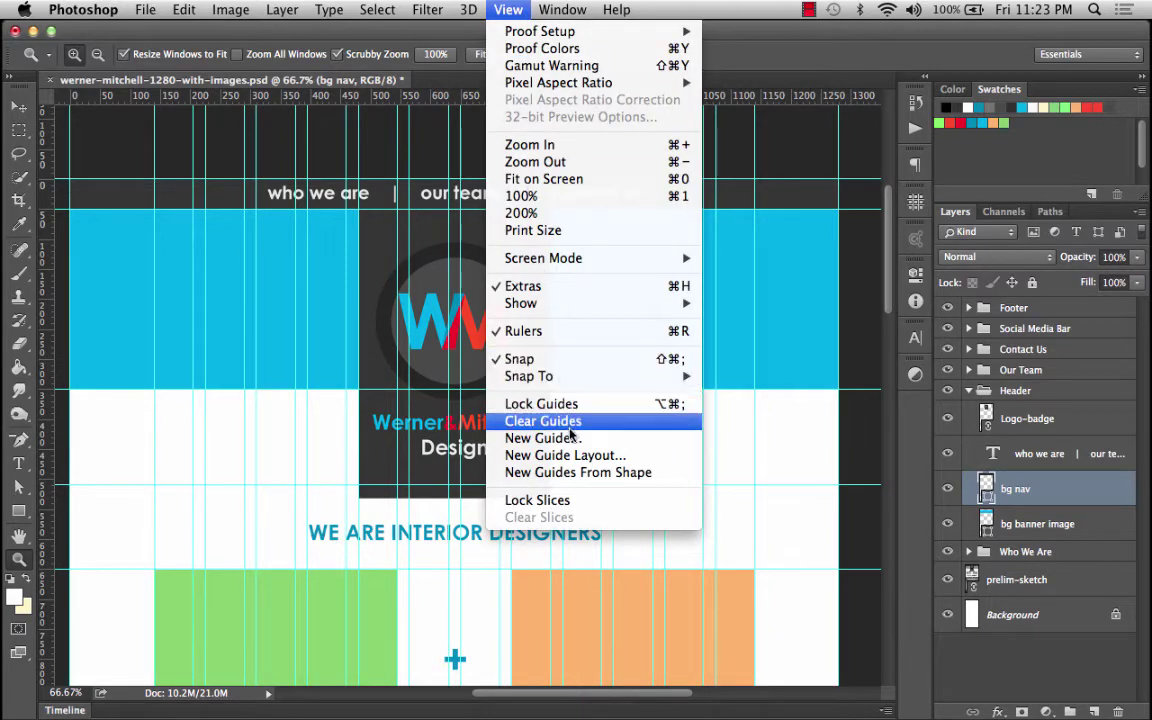
{"action": "mouse_move", "coordinate": [588, 305]}
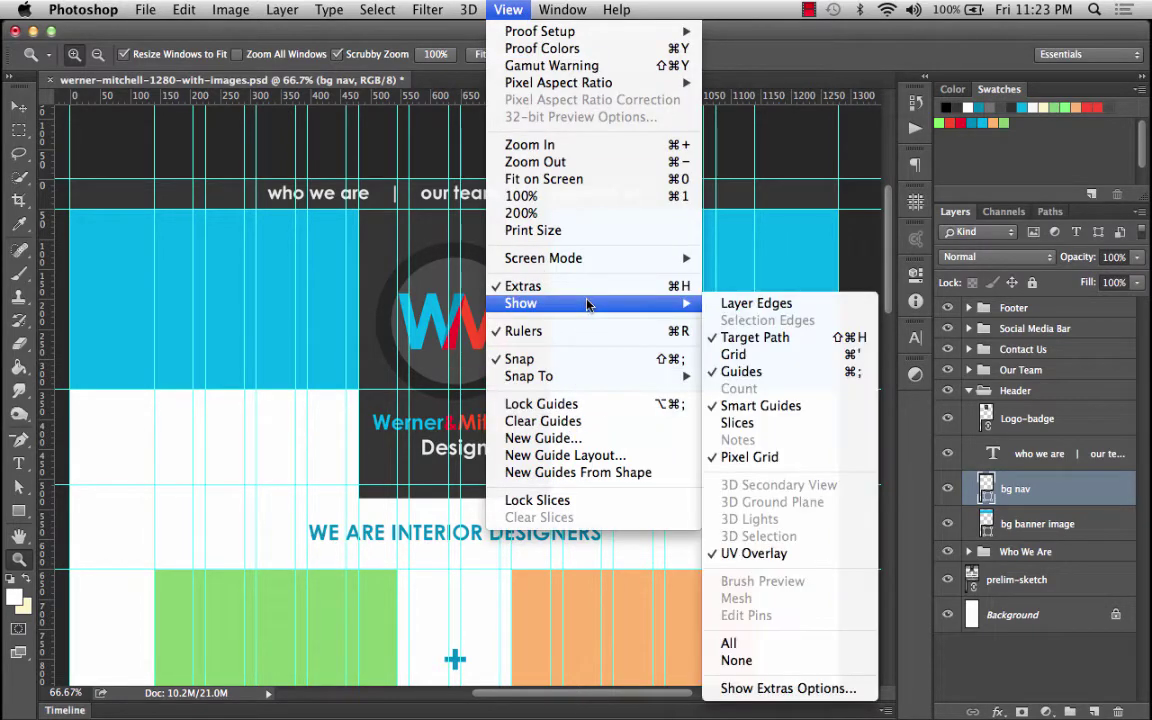
{"action": "left_click", "coordinate": [758, 372]}
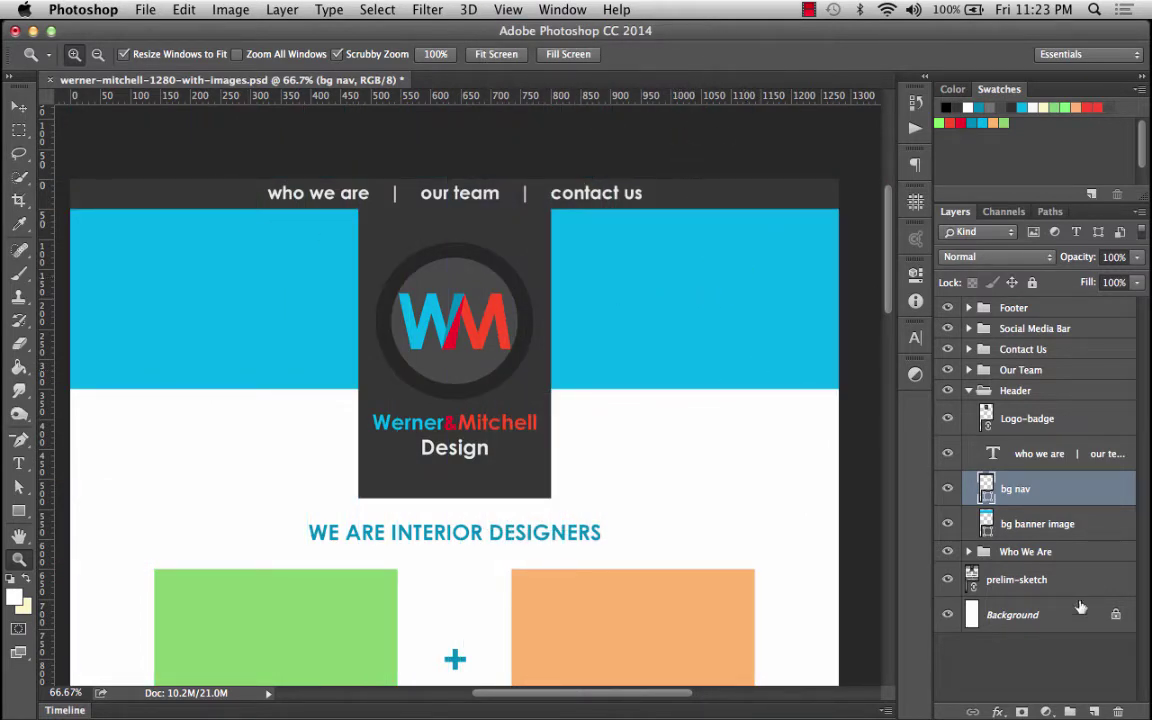
Add a Drop Shadow effect to the bg nav layer, keeping its spread at 0%.
{"action": "left_click", "coordinate": [998, 712]}
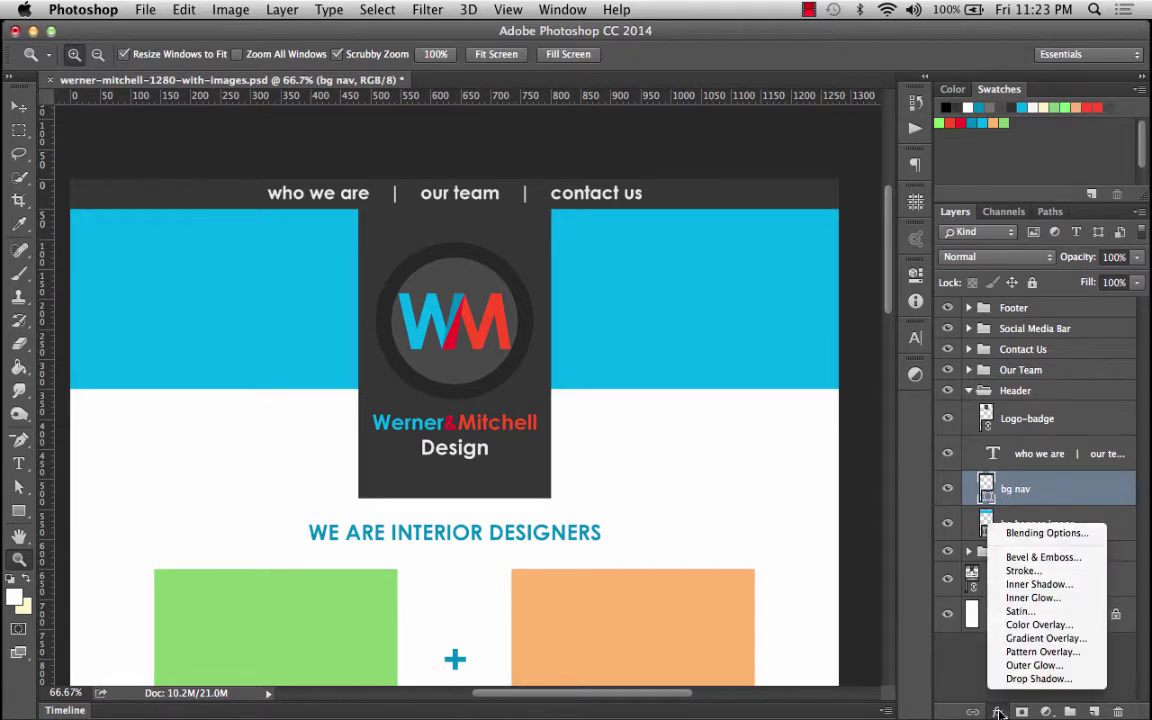
{"action": "left_click", "coordinate": [1025, 678]}
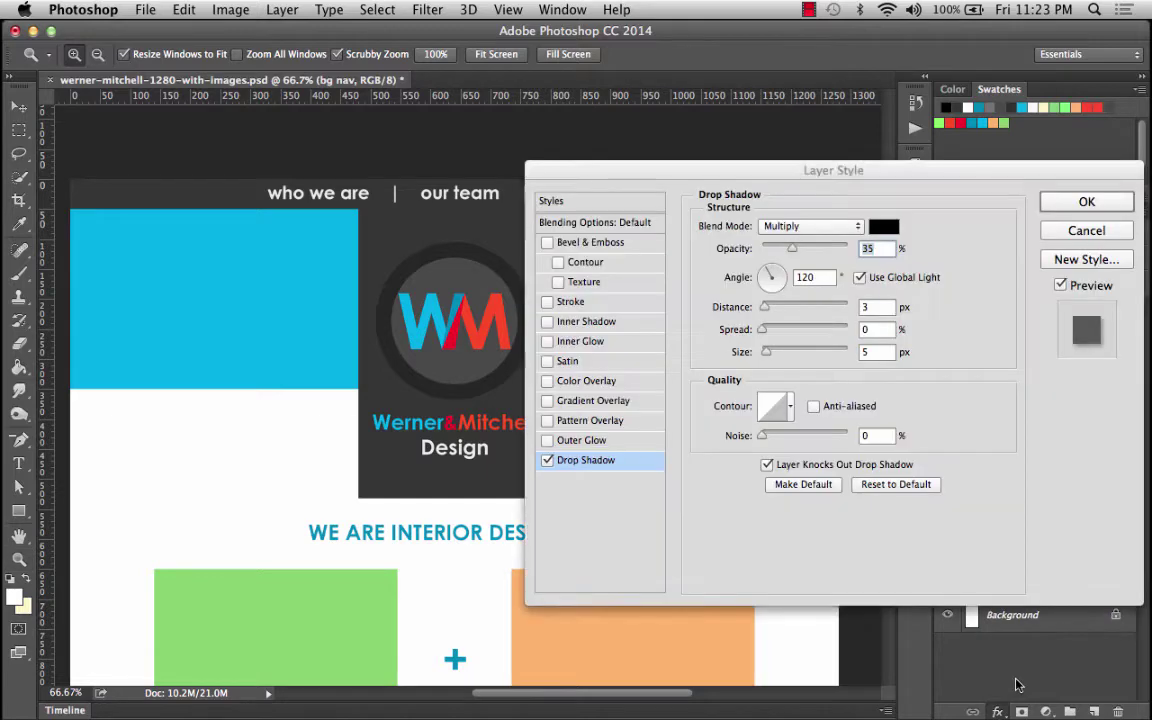
{"action": "left_click_drag", "start_coordinate": [850, 180], "coordinate": [866, 289]}
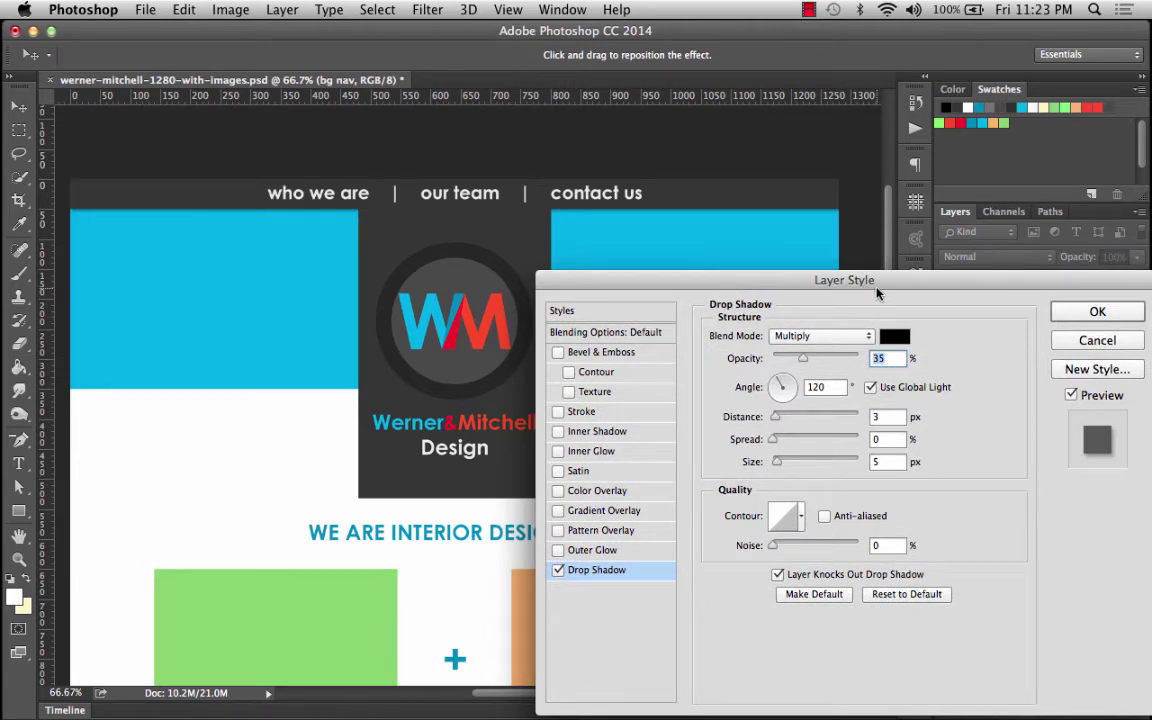
{"action": "left_click_drag", "start_coordinate": [913, 285], "coordinate": [843, 267]}
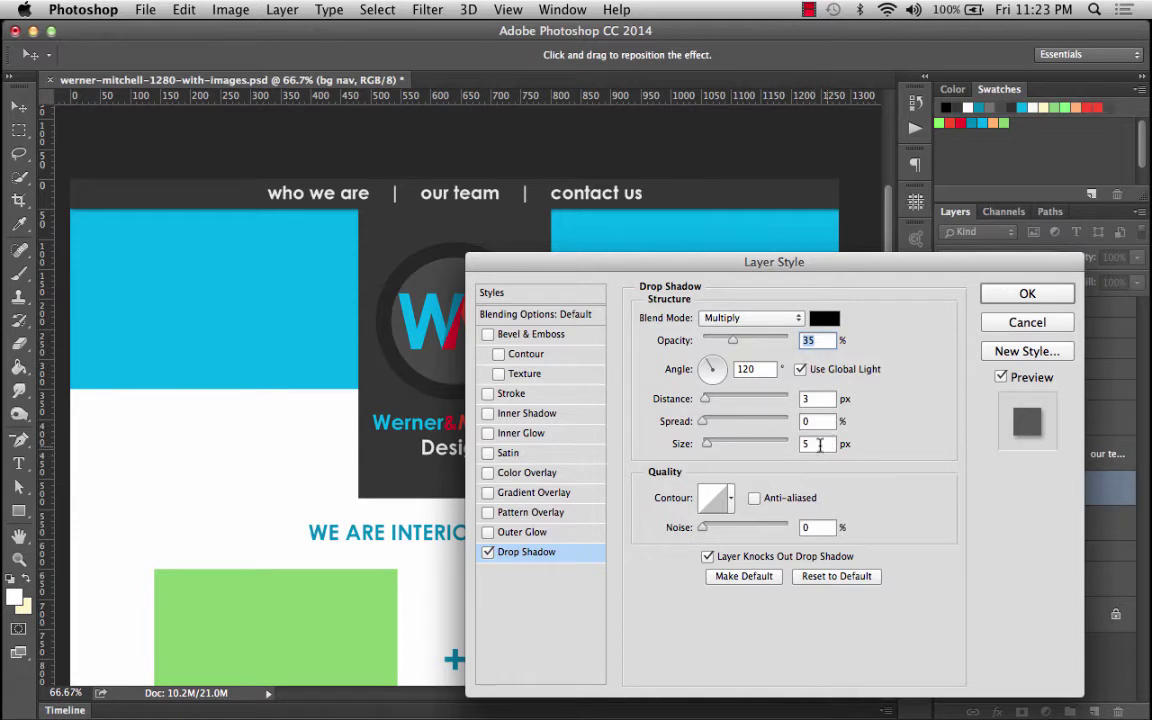
{"action": "left_click", "coordinate": [714, 423]}
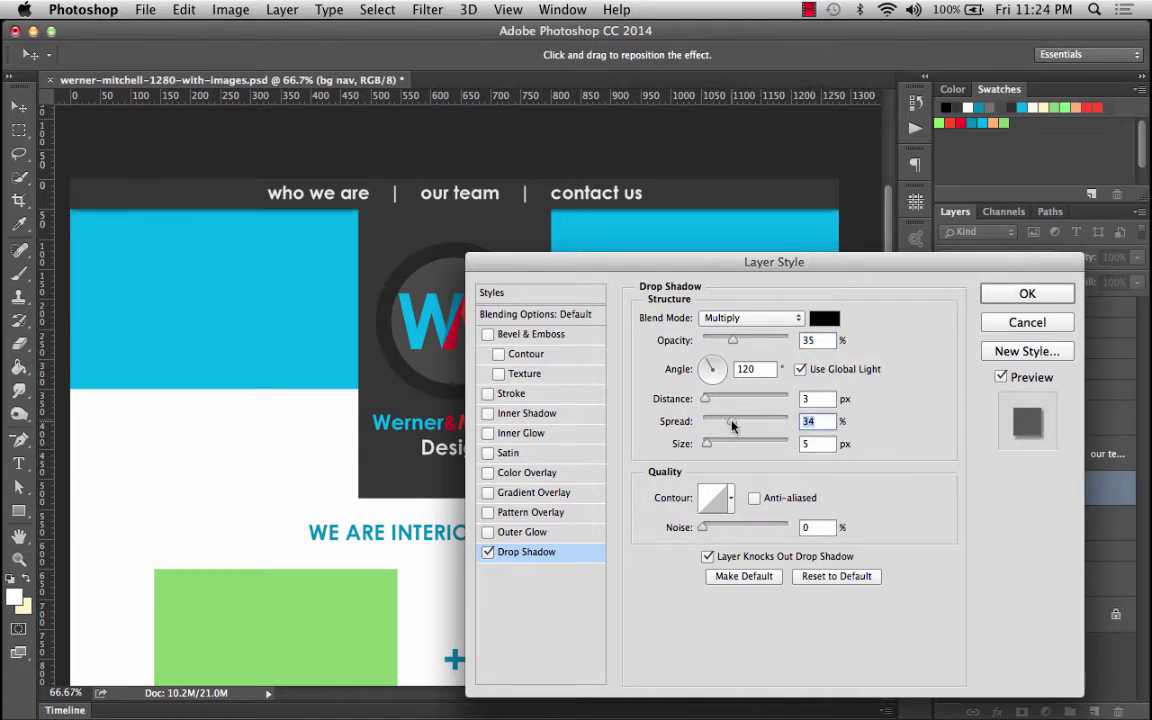
{"action": "mouse_move", "coordinate": [714, 426]}
{"action": "left_mouse_down"}
{"action": "mouse_move", "coordinate": [739, 428]}
{"action": "mouse_move", "coordinate": [698, 428]}
{"action": "left_mouse_up"}
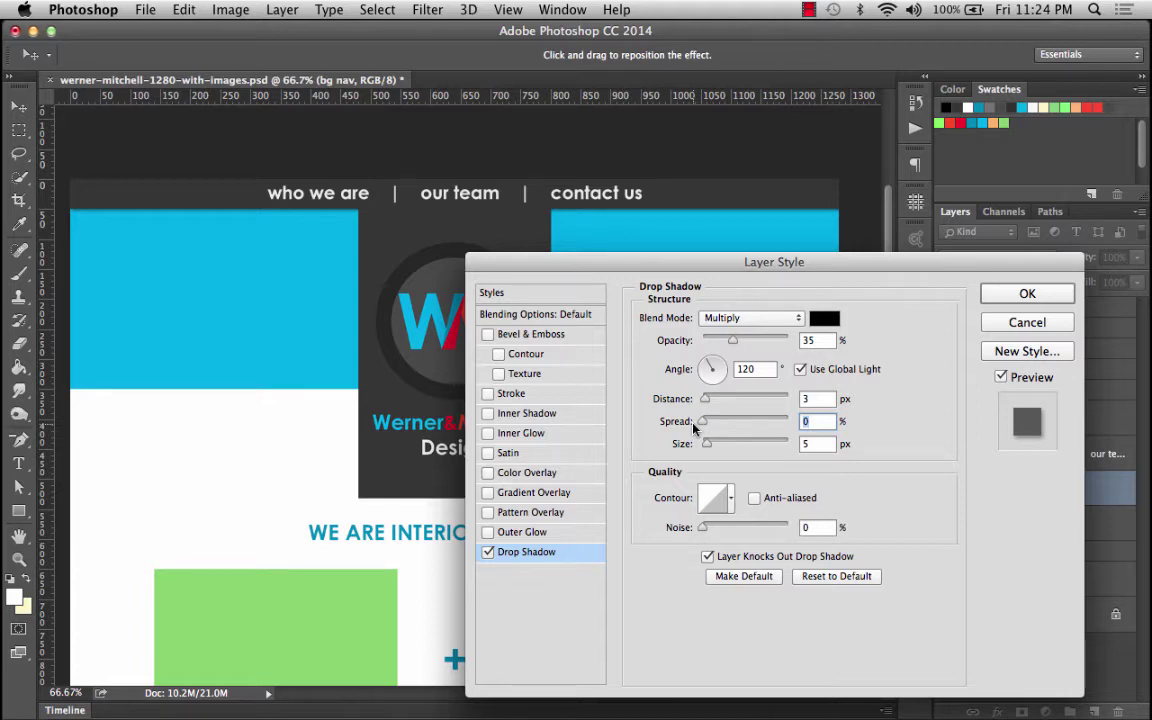
Set the angle of the bg nav layer's drop shadow to 90°.
{"action": "double_click", "coordinate": [748, 372]}
{"action": "type", "text": "90"}
{"action": "left_click_drag", "start_coordinate": [694, 268], "coordinate": [724, 310]}
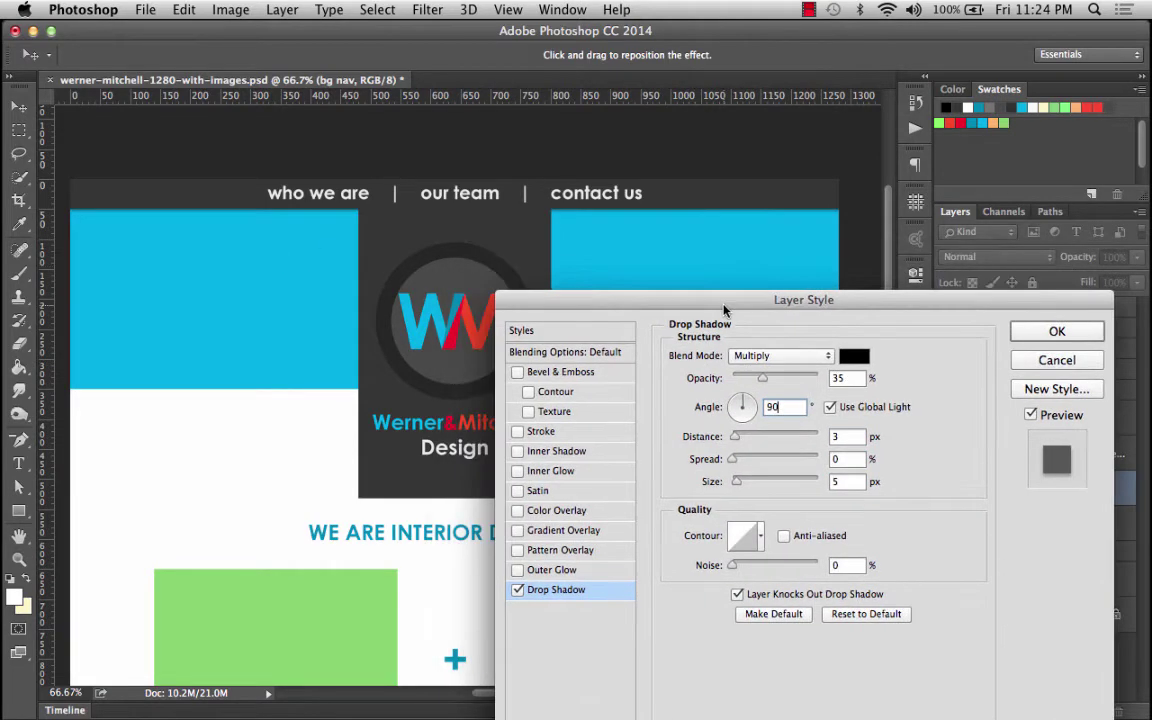
{"action": "left_click", "coordinate": [779, 410]}
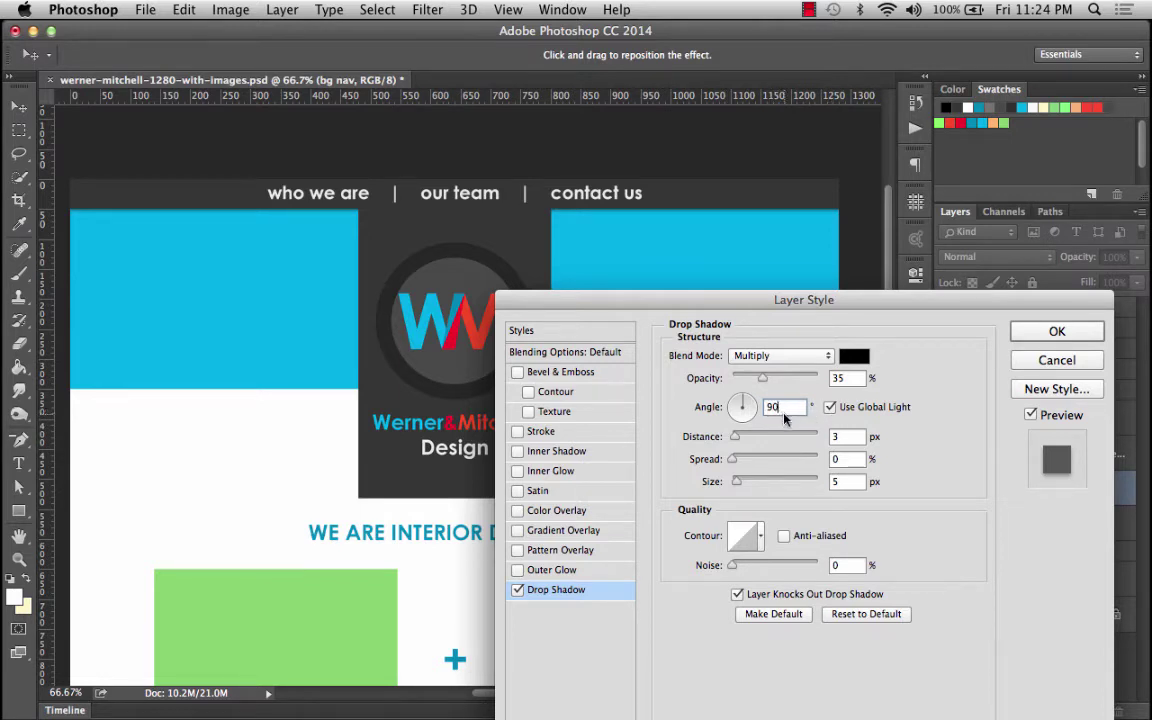
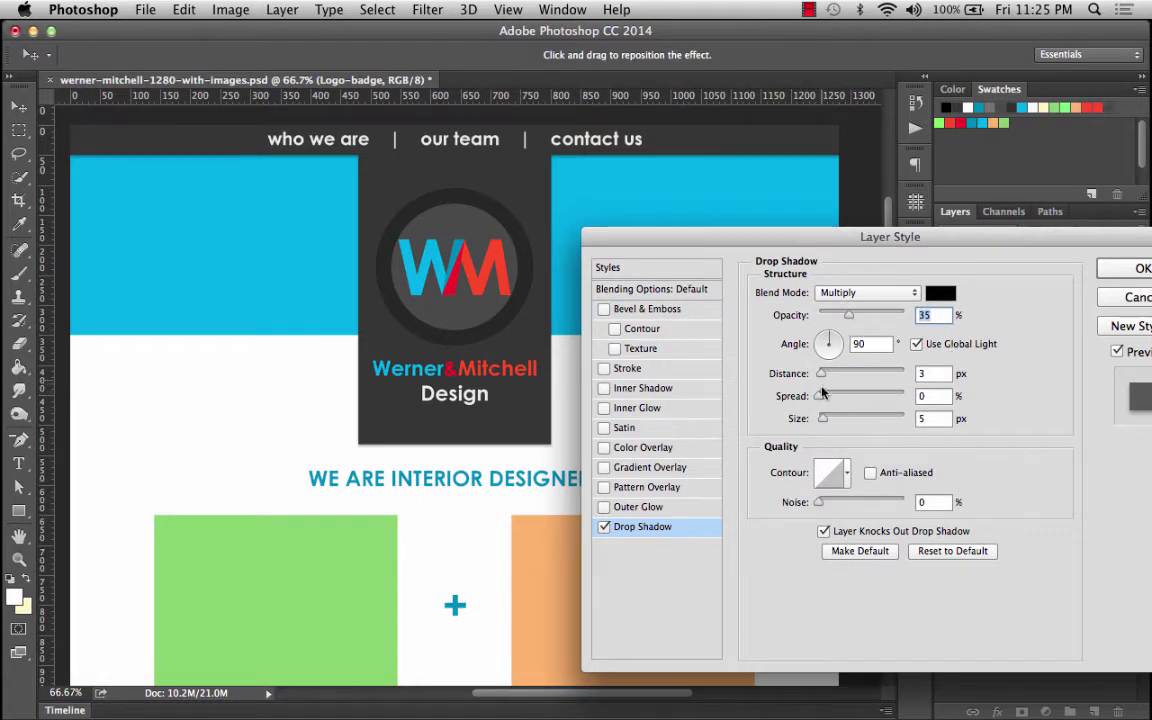
Set the Logo-badge layer's drop shadow to a size of 7 px with 0% spread.
{"action": "left_click_drag", "start_coordinate": [822, 373], "coordinate": [822, 374]}
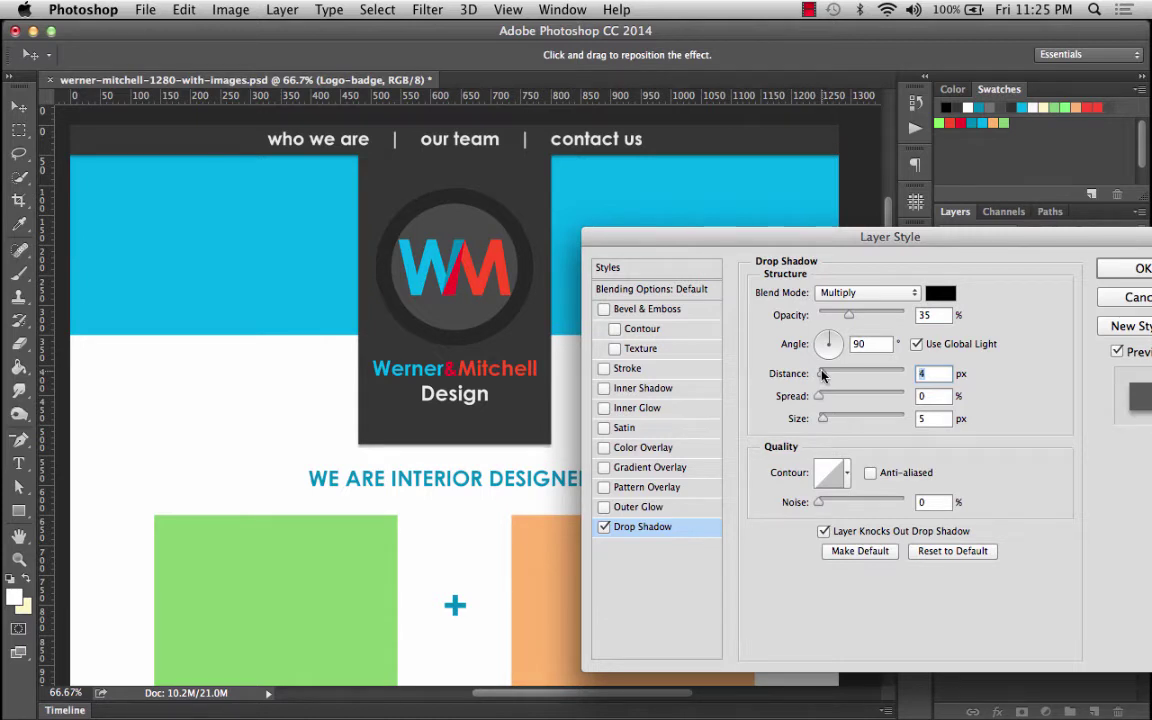
{"action": "left_click", "coordinate": [826, 420]}
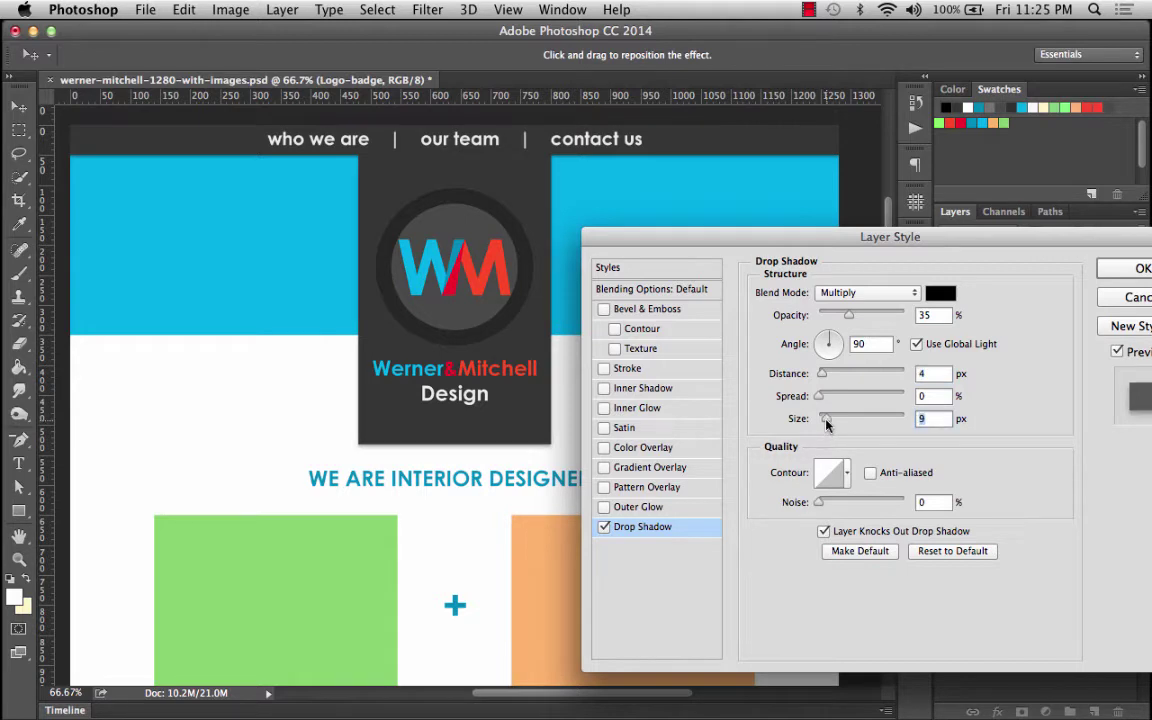
{"action": "left_click_drag", "start_coordinate": [826, 424], "coordinate": [829, 420]}
{"action": "left_click_drag", "start_coordinate": [818, 400], "coordinate": [812, 400]}
{"action": "double_click", "coordinate": [929, 416]}
{"action": "type", "text": "7"}
Apply the Logo-badge drop shadow with a distance of 5 px and save the document.
{"action": "double_click", "coordinate": [933, 373]}
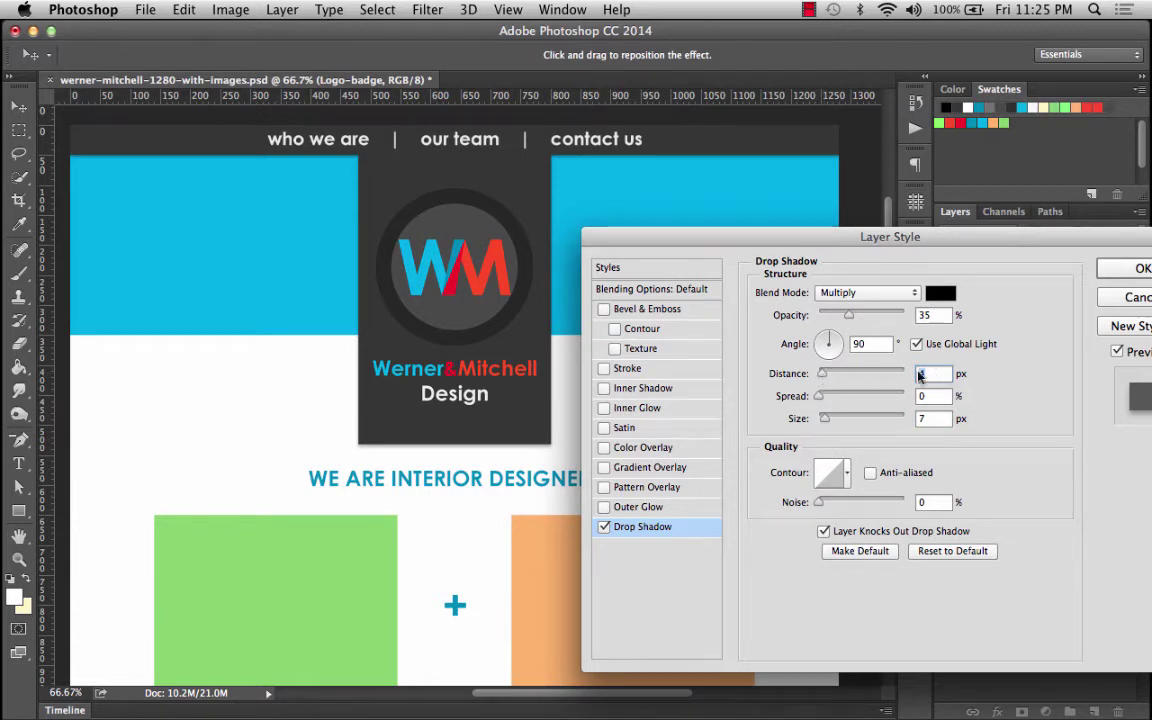
{"action": "type", "text": "5"}
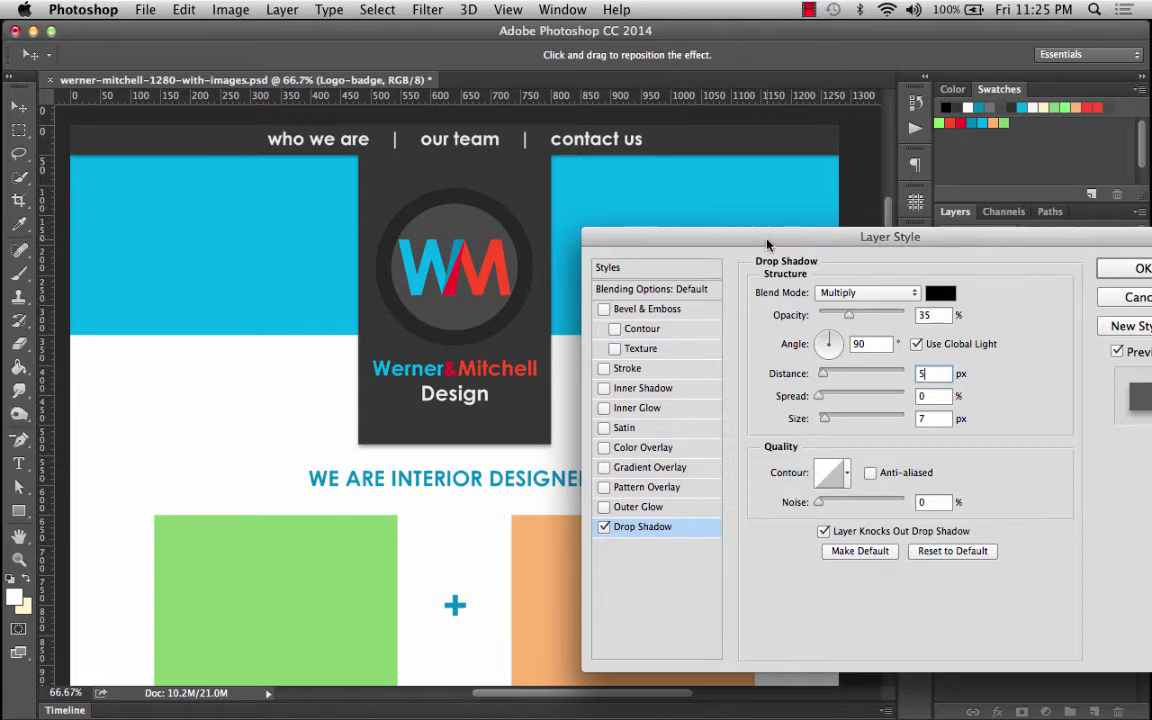
{"action": "left_click_drag", "start_coordinate": [767, 244], "coordinate": [592, 176]}
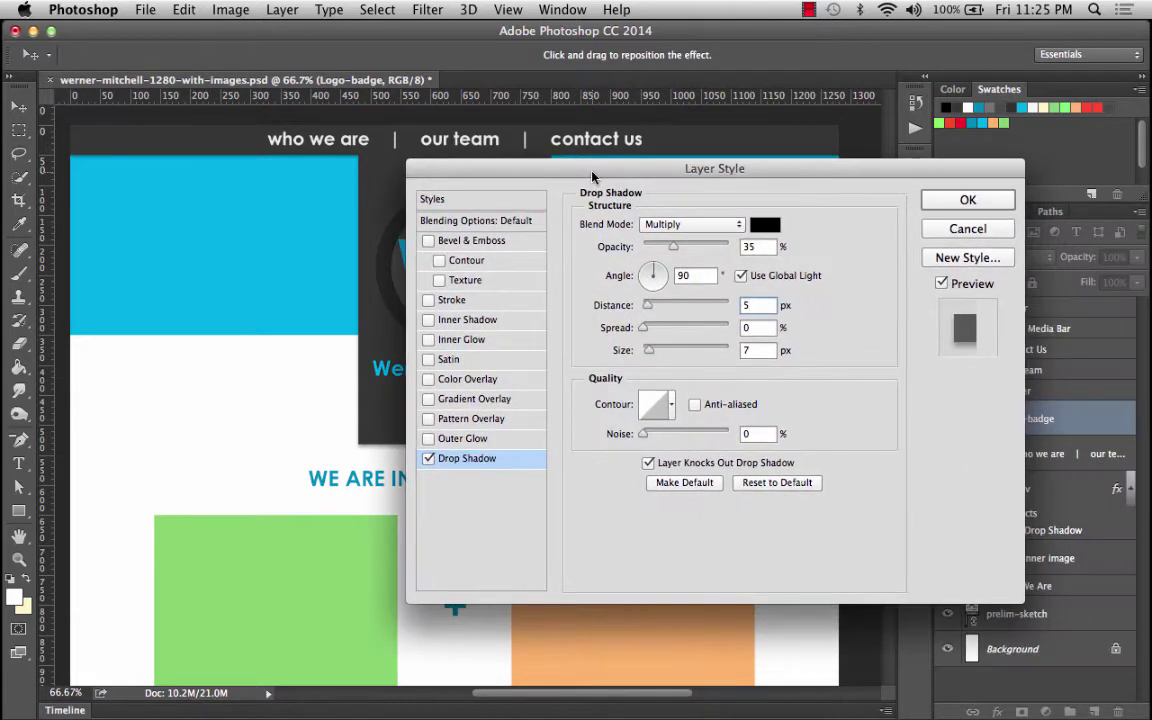
{"action": "left_click", "coordinate": [968, 199]}
{"action": "key", "text": "z"}
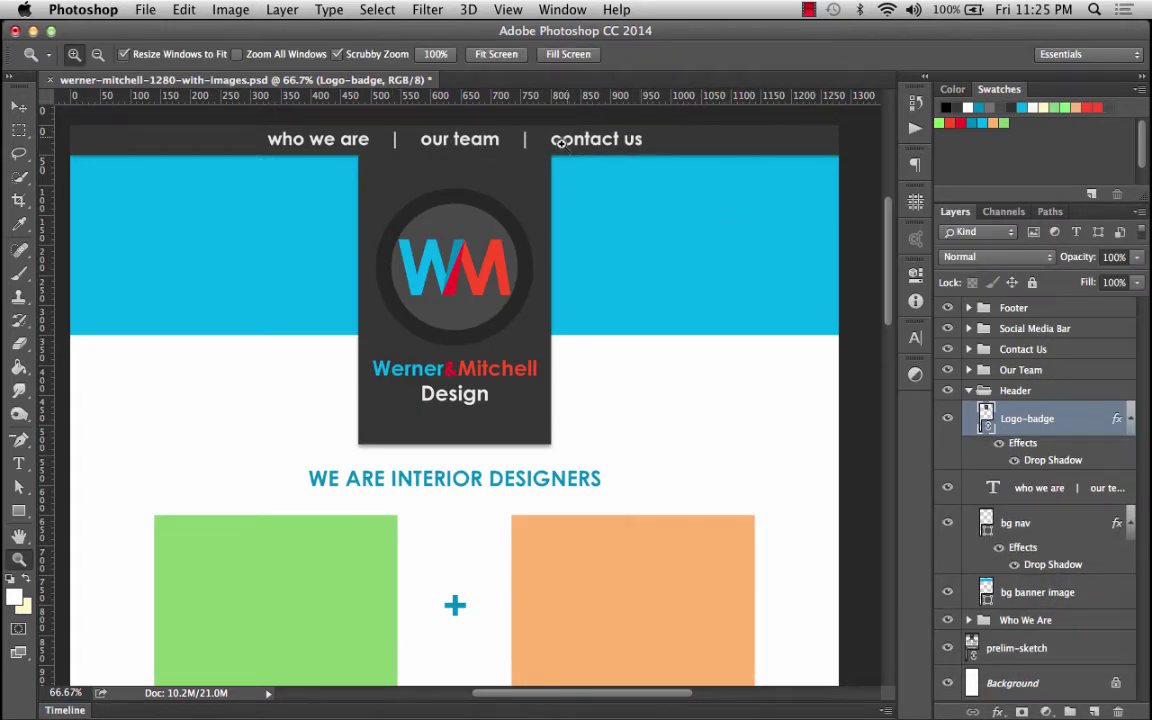
{"action": "key", "text": "super+s"}
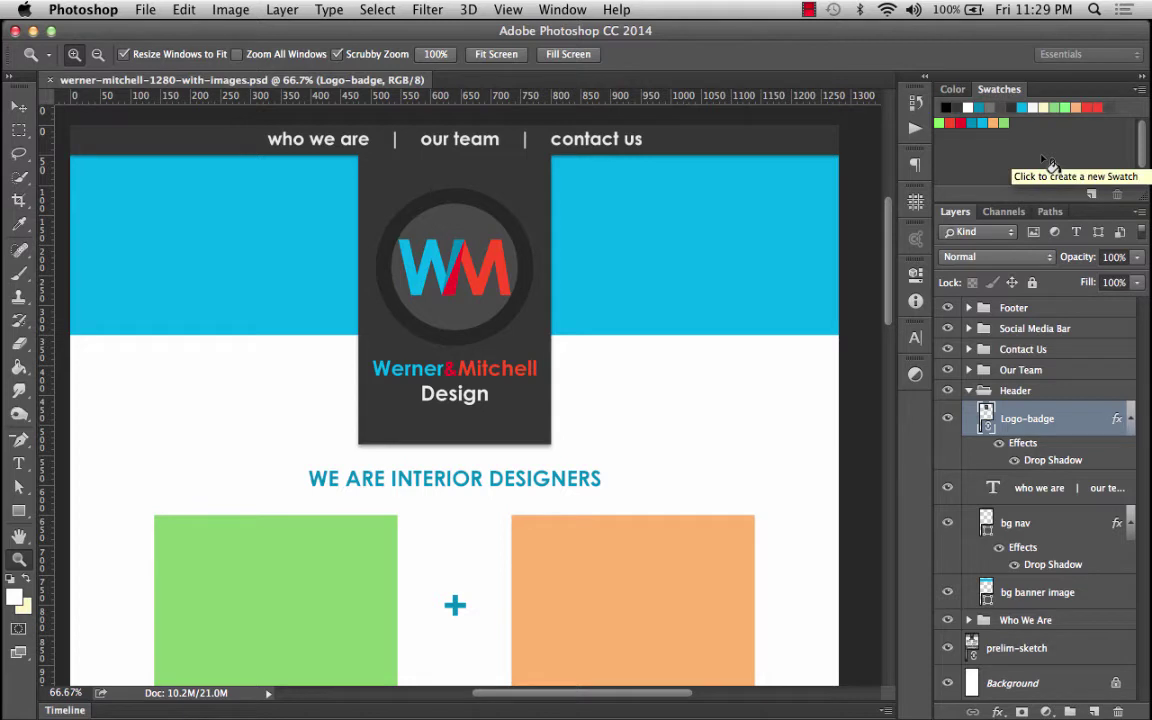
Start saving the swatches as a file and create a PS Document resources folder for it inside Desktop's werner-mitchell-web folder.
{"action": "left_click", "coordinate": [1138, 91]}
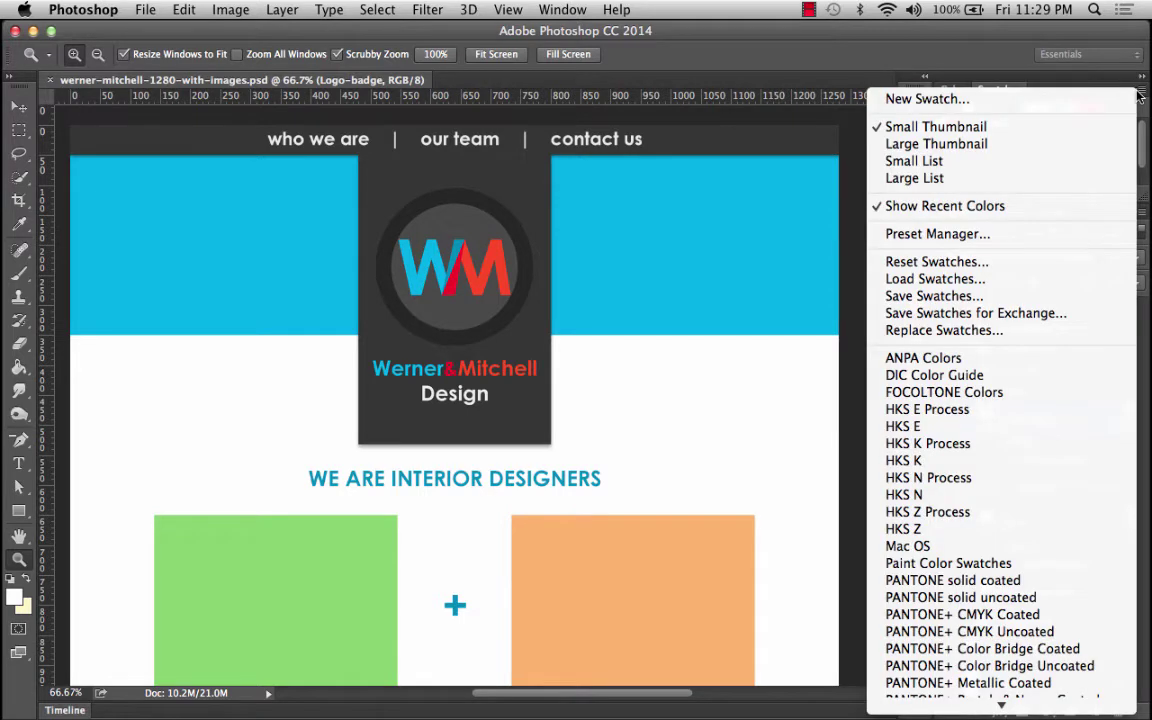
{"action": "left_click", "coordinate": [1059, 297]}
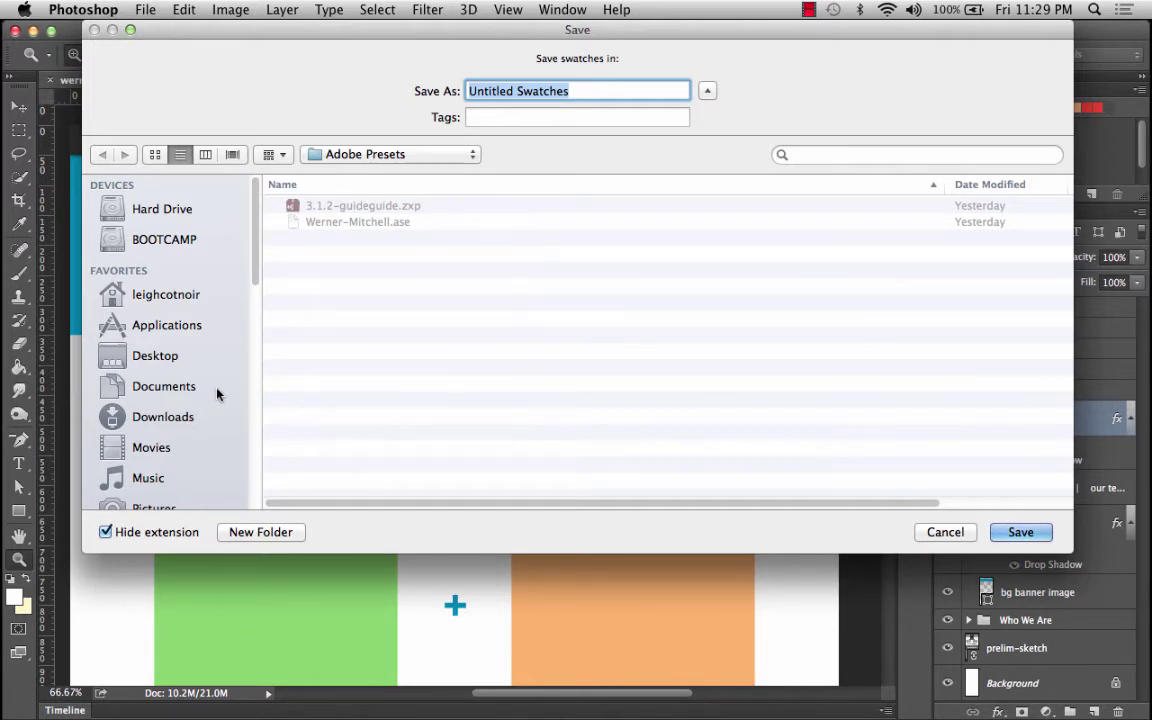
{"action": "left_click", "coordinate": [140, 359]}
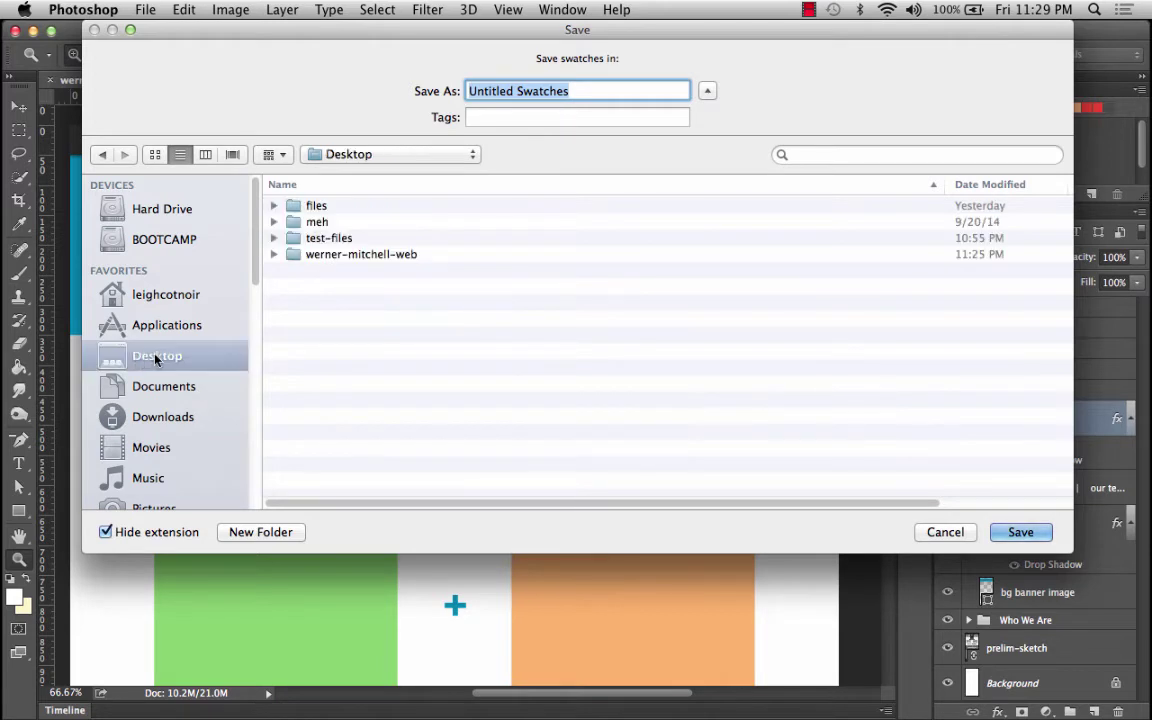
{"action": "double_click", "coordinate": [380, 256]}
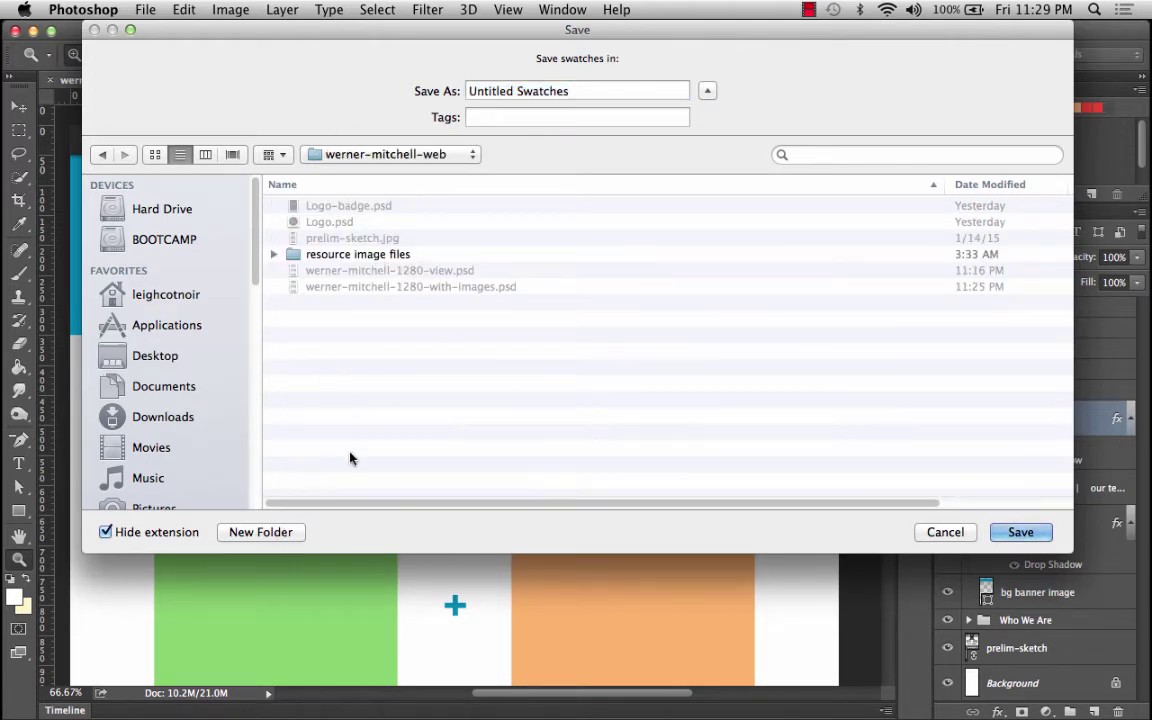
{"action": "left_click", "coordinate": [258, 533]}
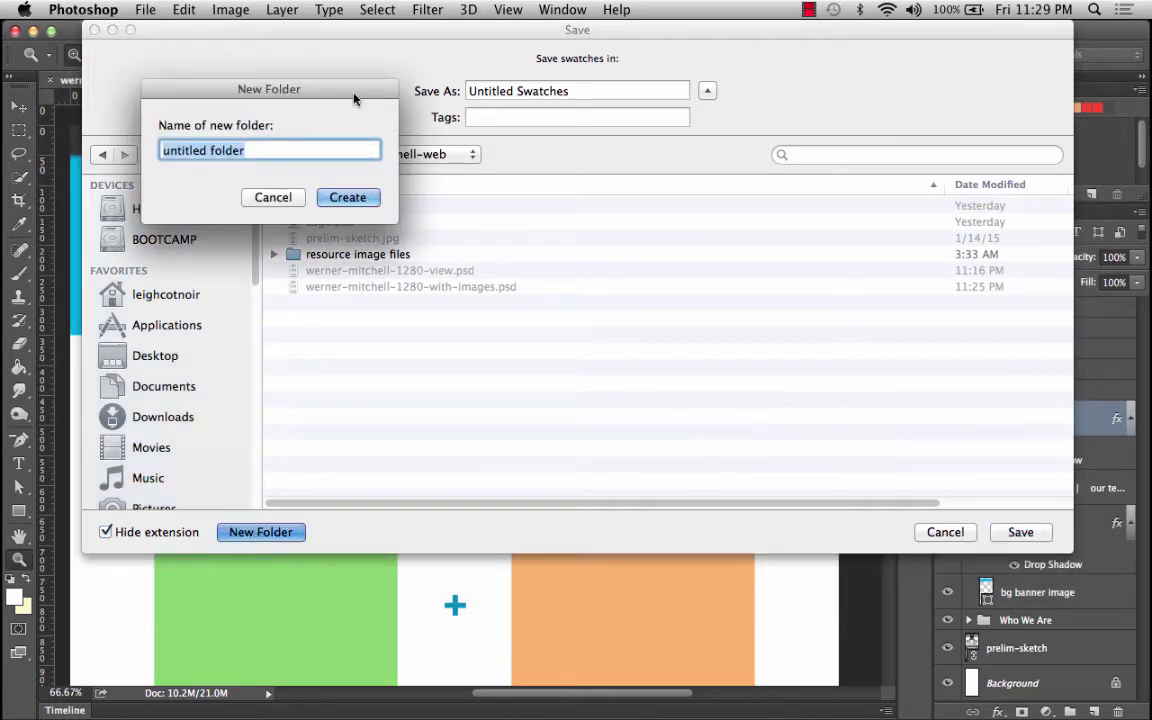
{"action": "type", "text": "PS Docu"}
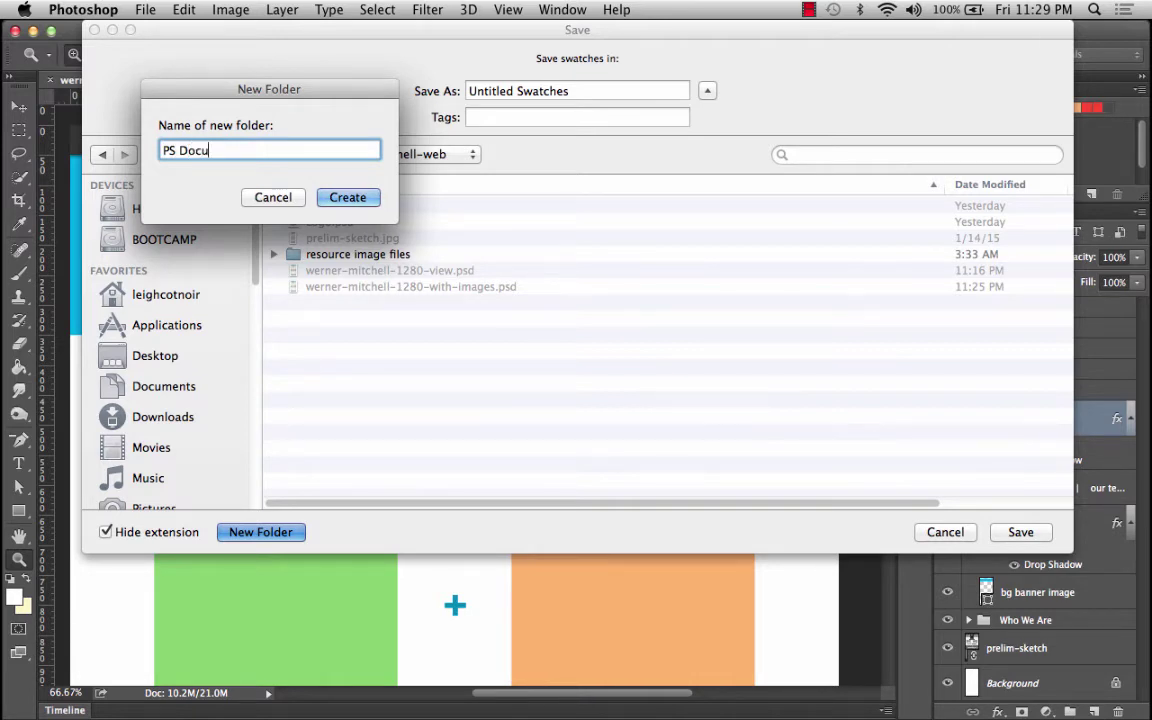
{"action": "type", "text": "ment resources"}
{"action": "key", "text": "Return"}
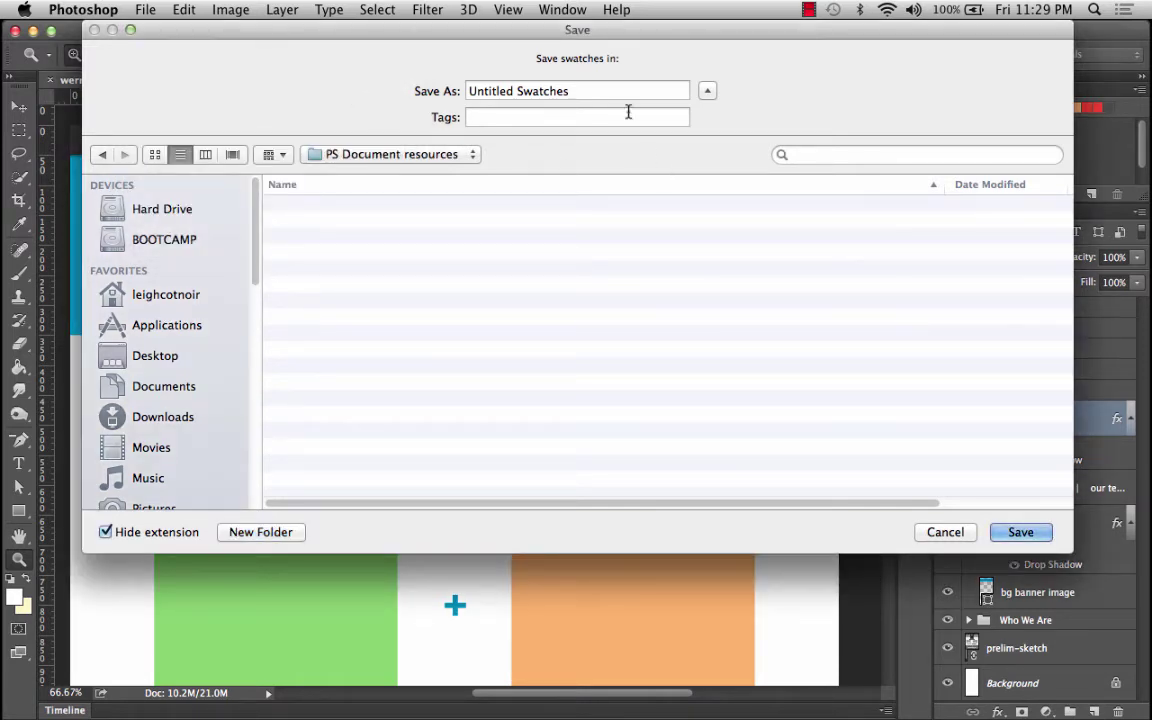
{"action": "left_click", "coordinate": [589, 88]}
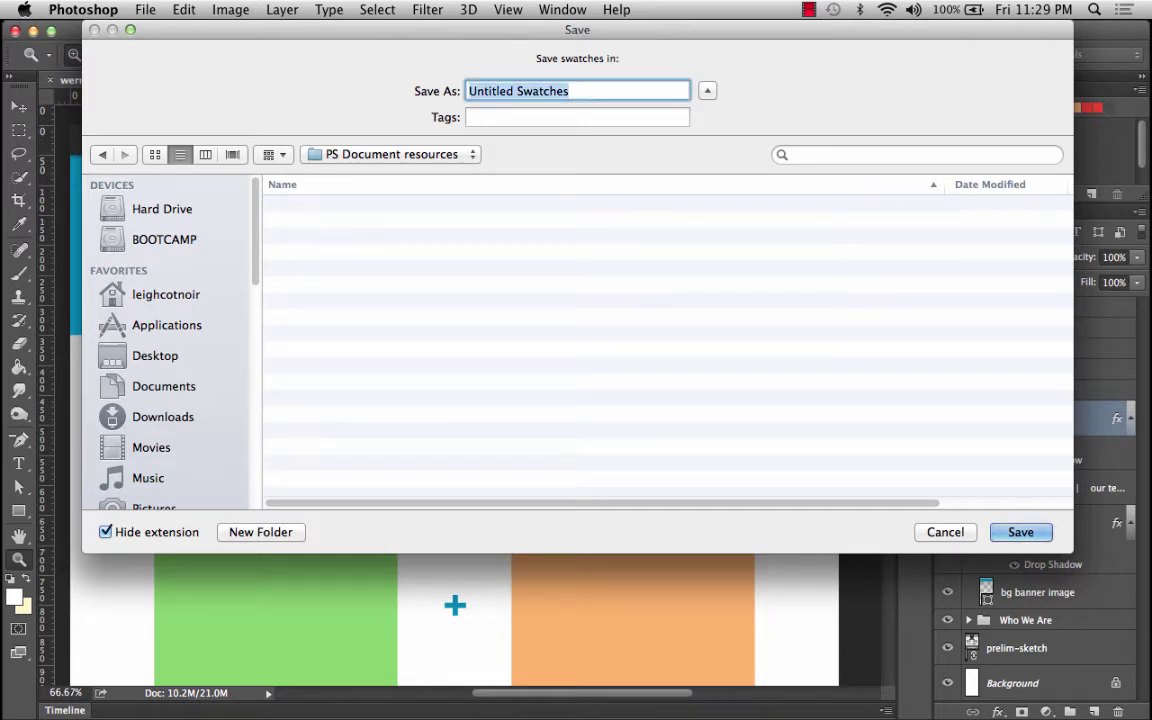
{"action": "type", "text": "werner-mitchell-swatches"}
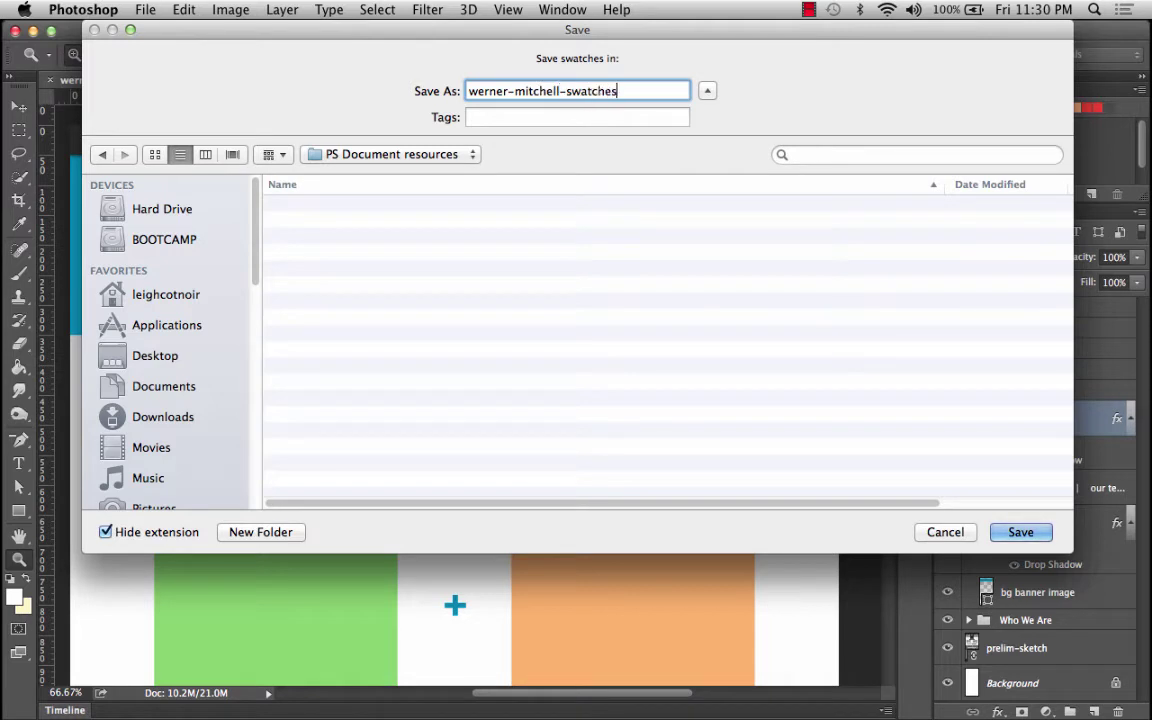
{"action": "key", "text": "Return"}
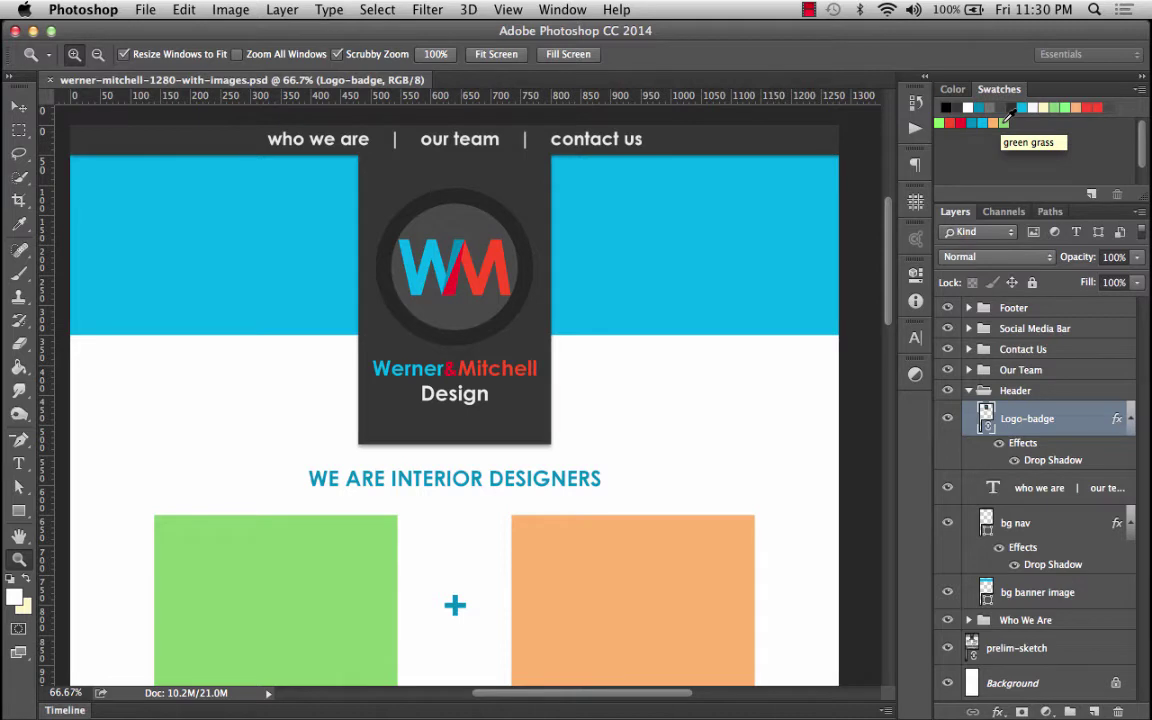
Set the foreground color to the bright purple bb19f7.
{"action": "scroll", "coordinate": [610, 500], "scroll_direction": "down", "scroll_amount": 4}
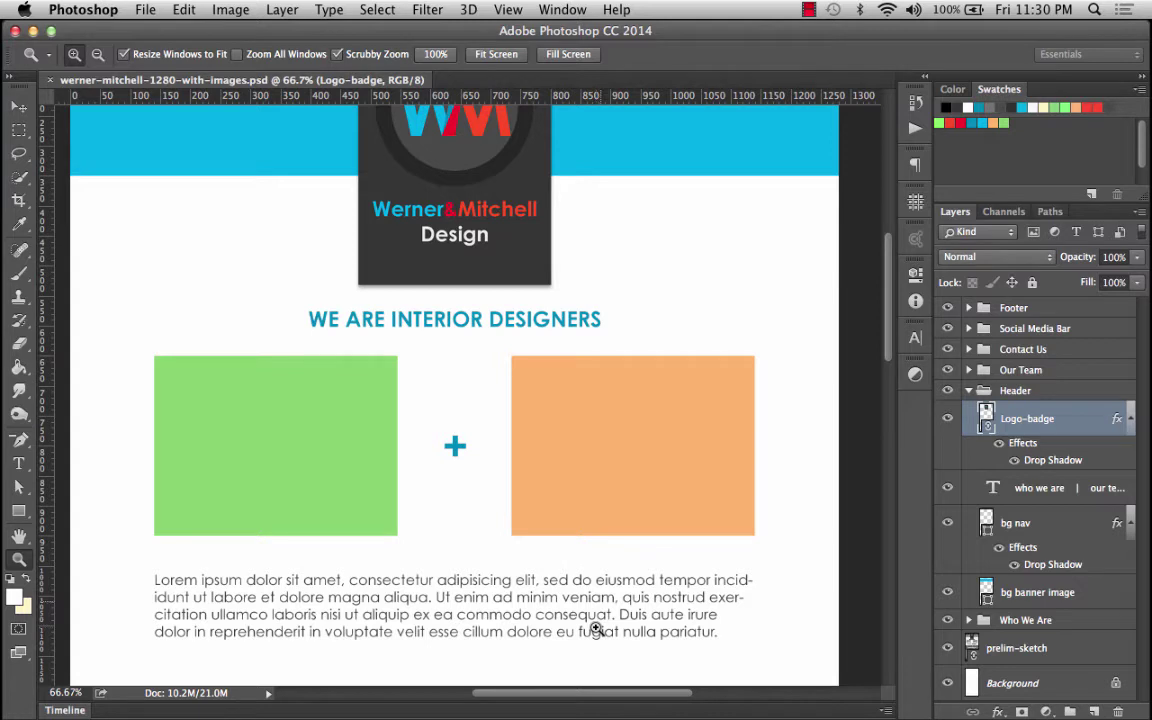
{"action": "scroll", "coordinate": [712, 440], "scroll_direction": "up", "scroll_amount": 5}
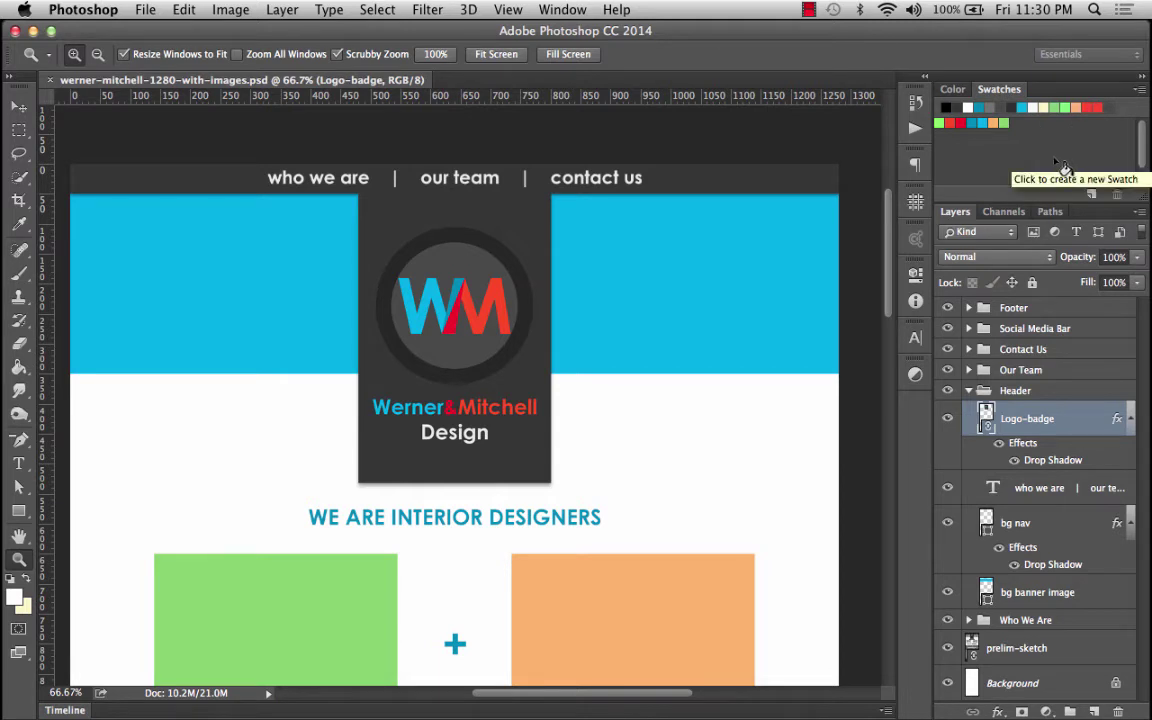
{"action": "left_click", "coordinate": [15, 599]}
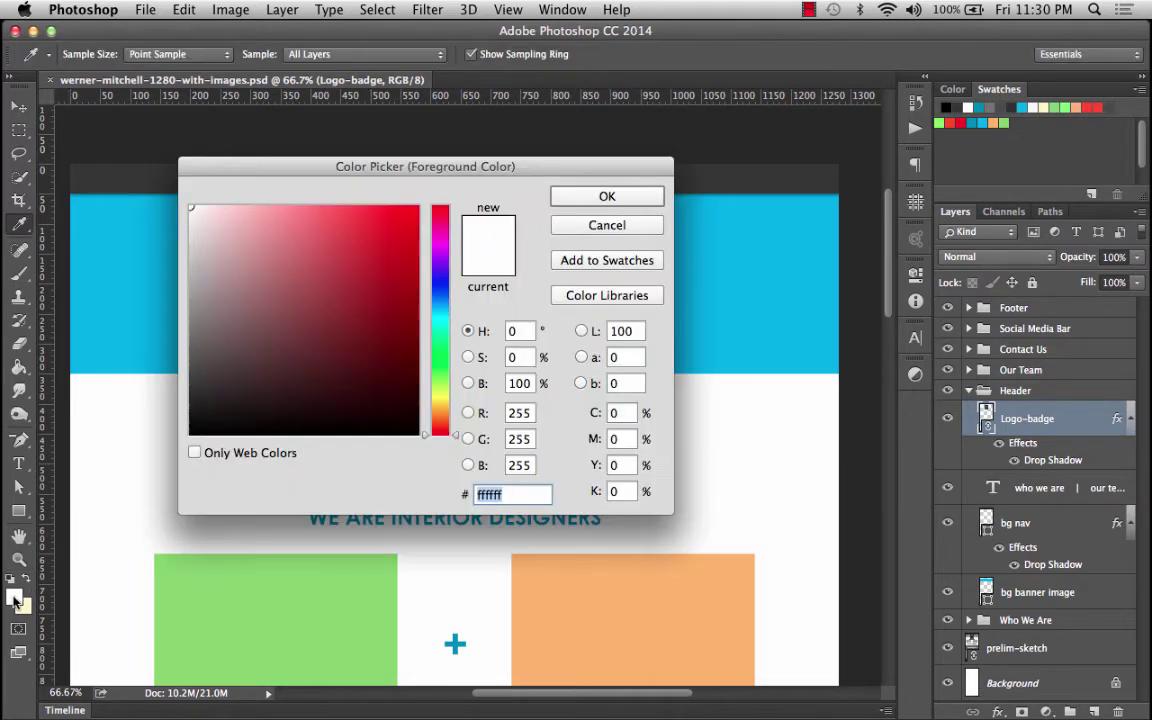
{"action": "left_click", "coordinate": [430, 253]}
{"action": "left_click", "coordinate": [397, 212]}
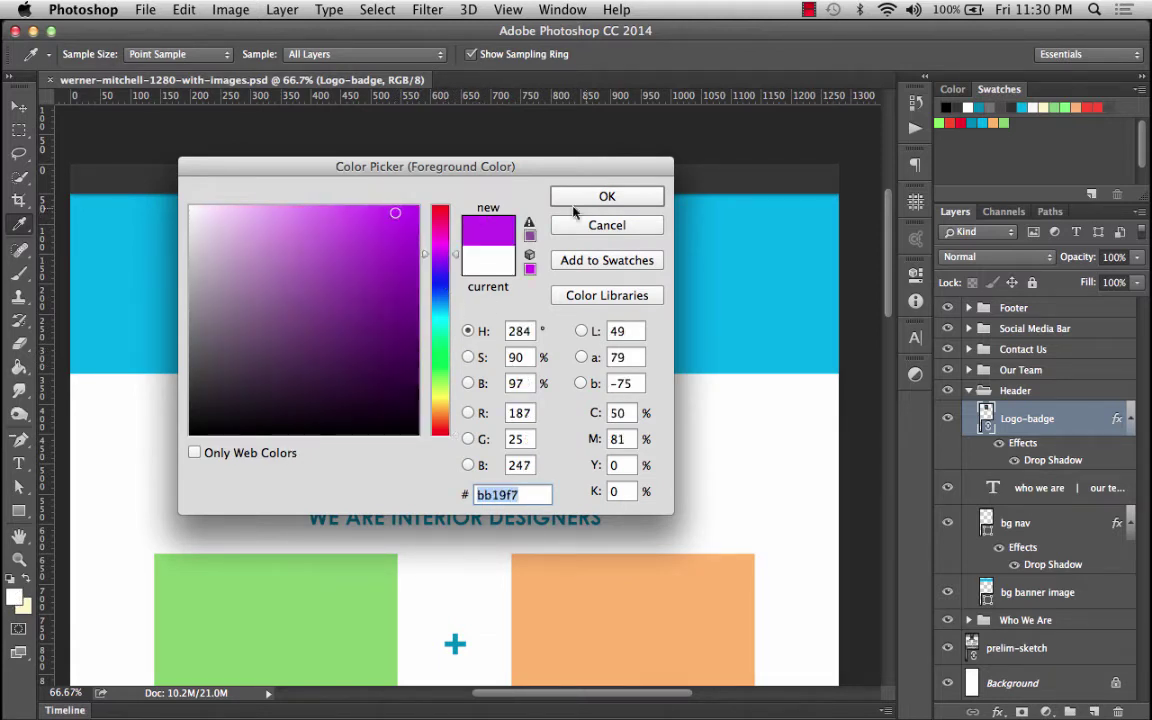
{"action": "left_click", "coordinate": [609, 195]}
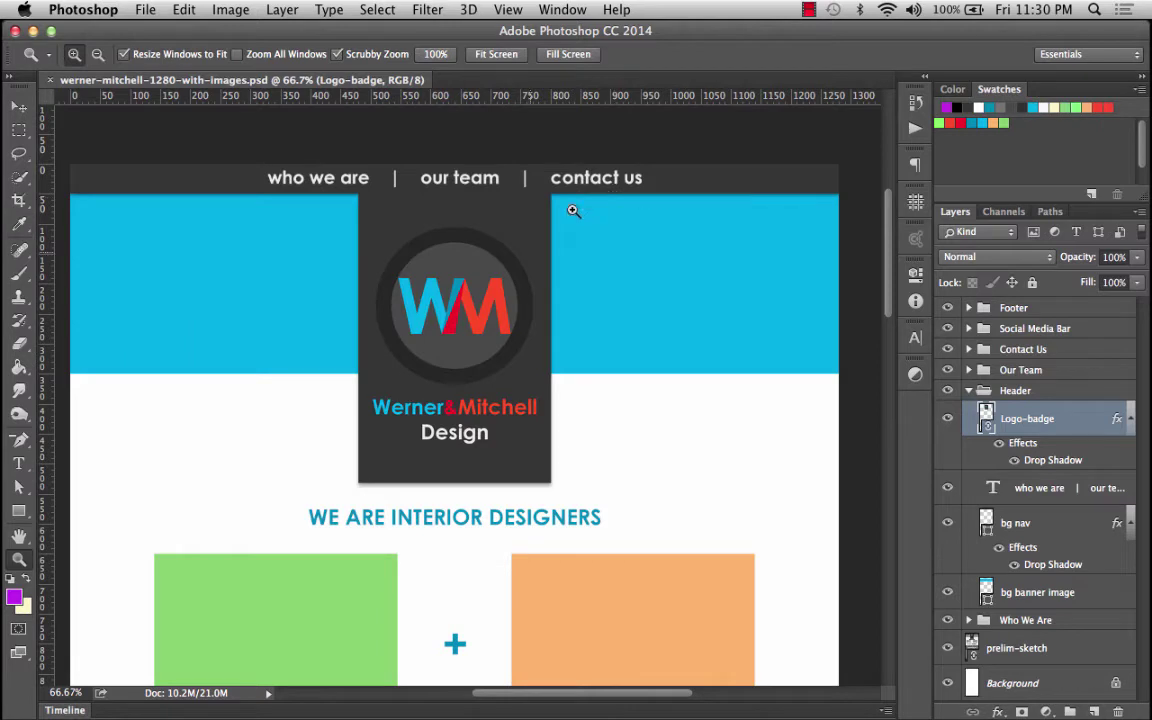
Add the foreground color to the swatches under the name purple.
{"action": "left_click", "coordinate": [1035, 160]}
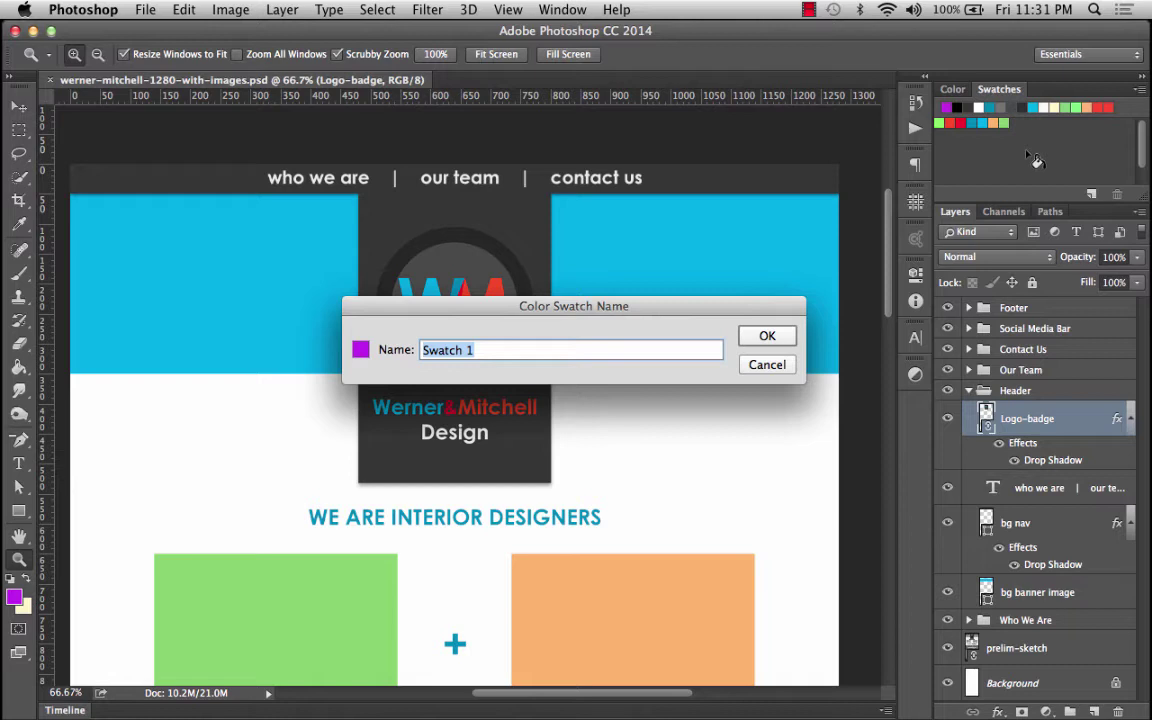
{"action": "type", "text": "purple"}
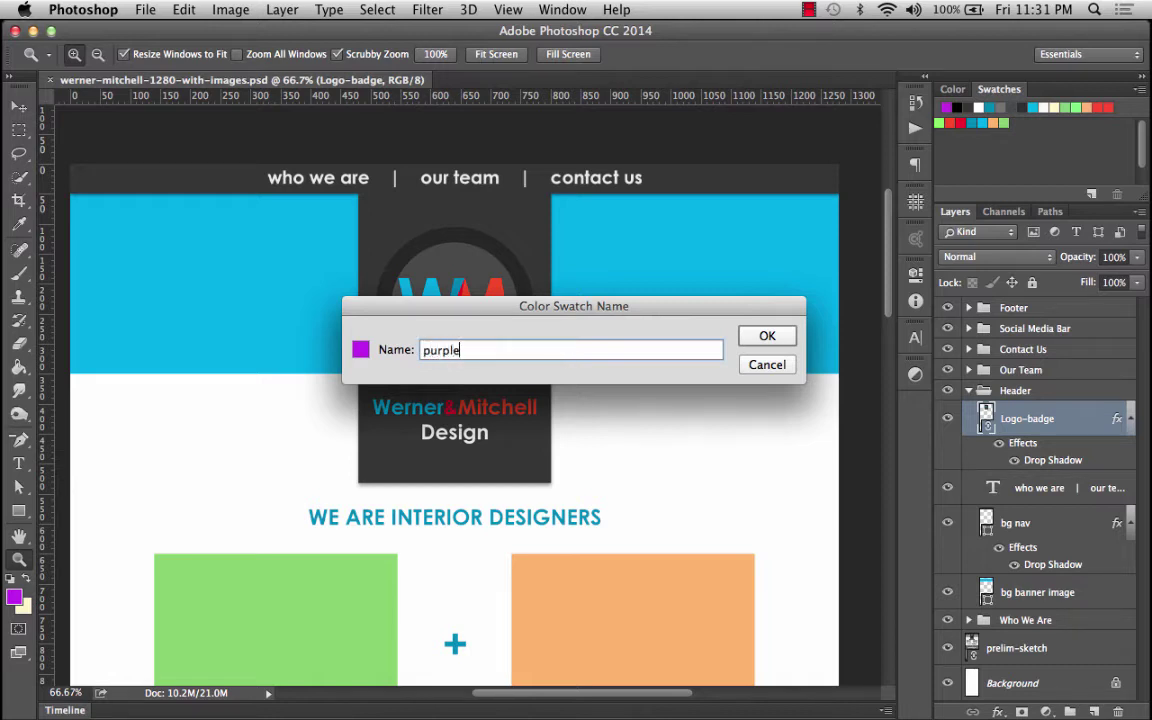
{"action": "left_click", "coordinate": [766, 335]}
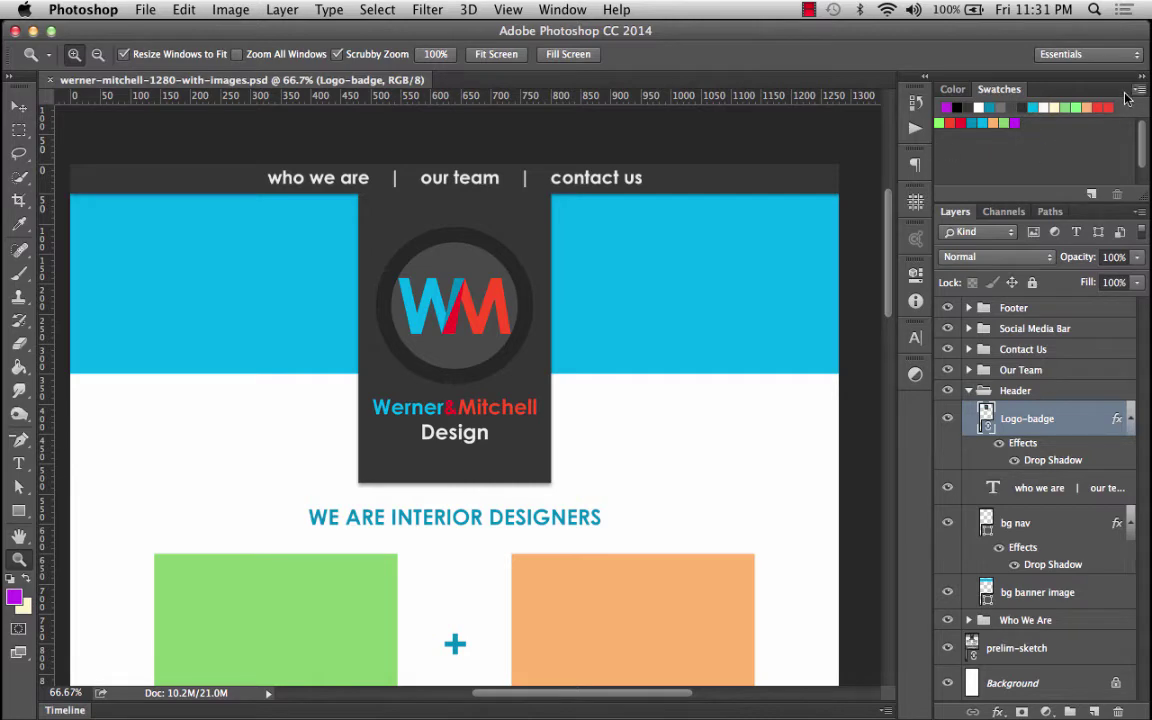
Replace the current swatches with werner-mitchell-swatches.aco from the PS Document resources folder, without saving the current changes.
{"action": "left_click", "coordinate": [1141, 90]}
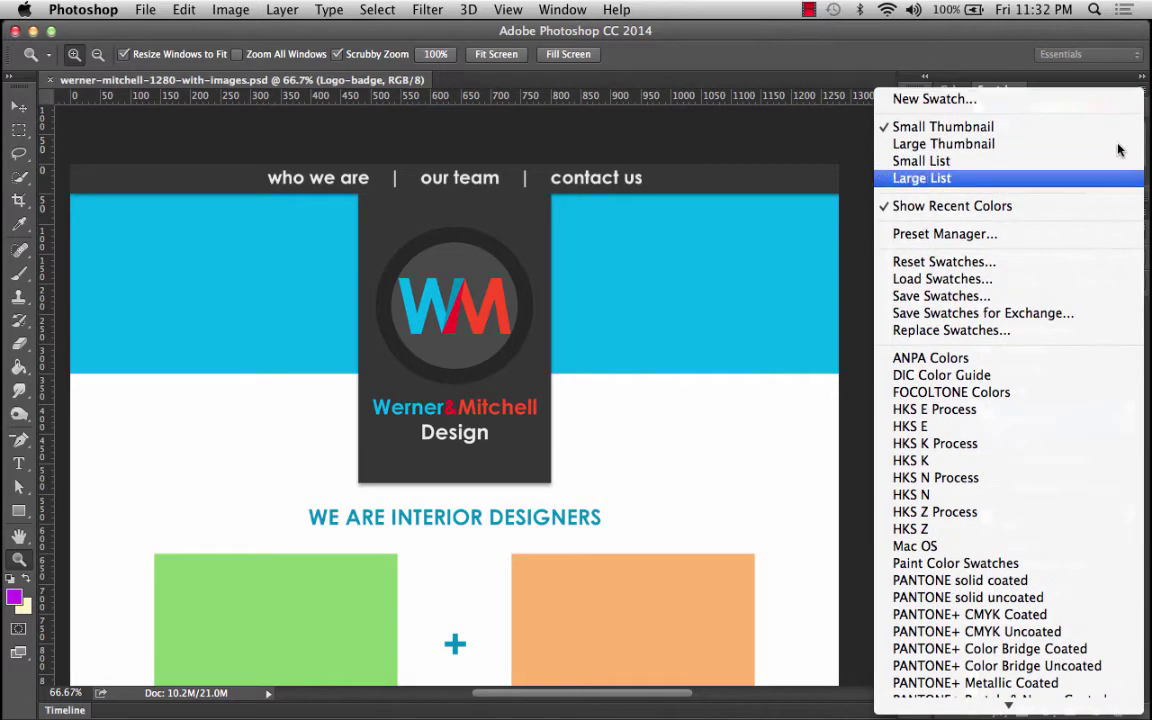
{"action": "left_click", "coordinate": [1052, 338]}
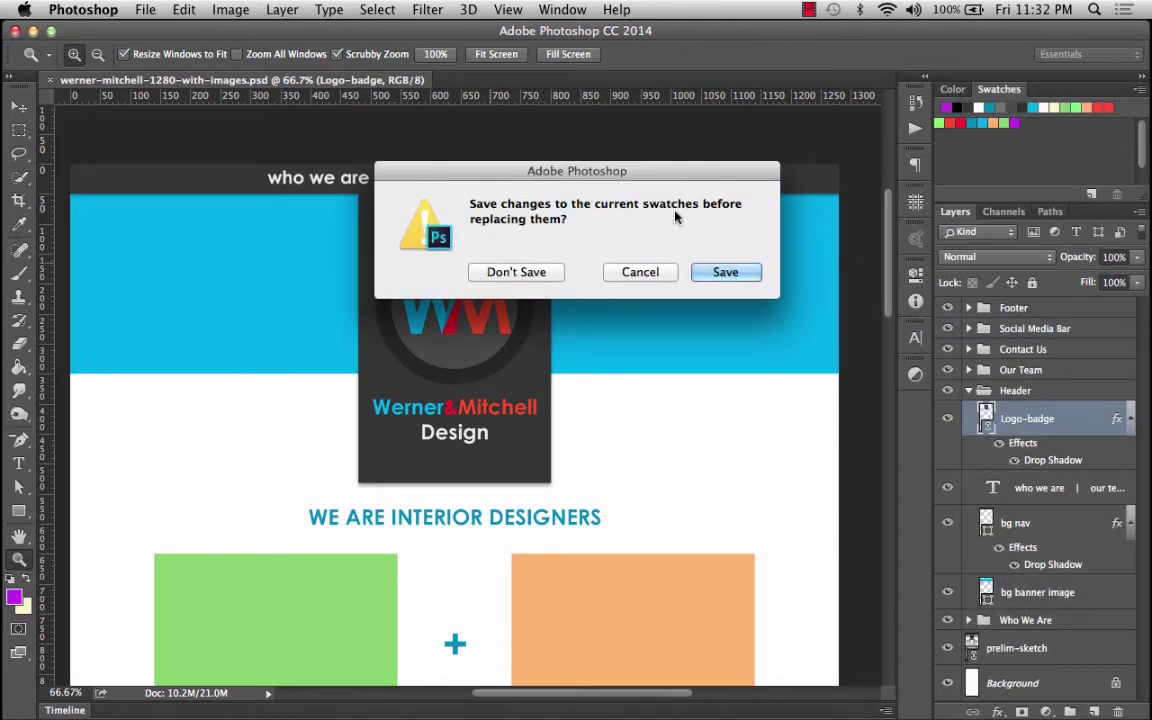
{"action": "left_click", "coordinate": [513, 272]}
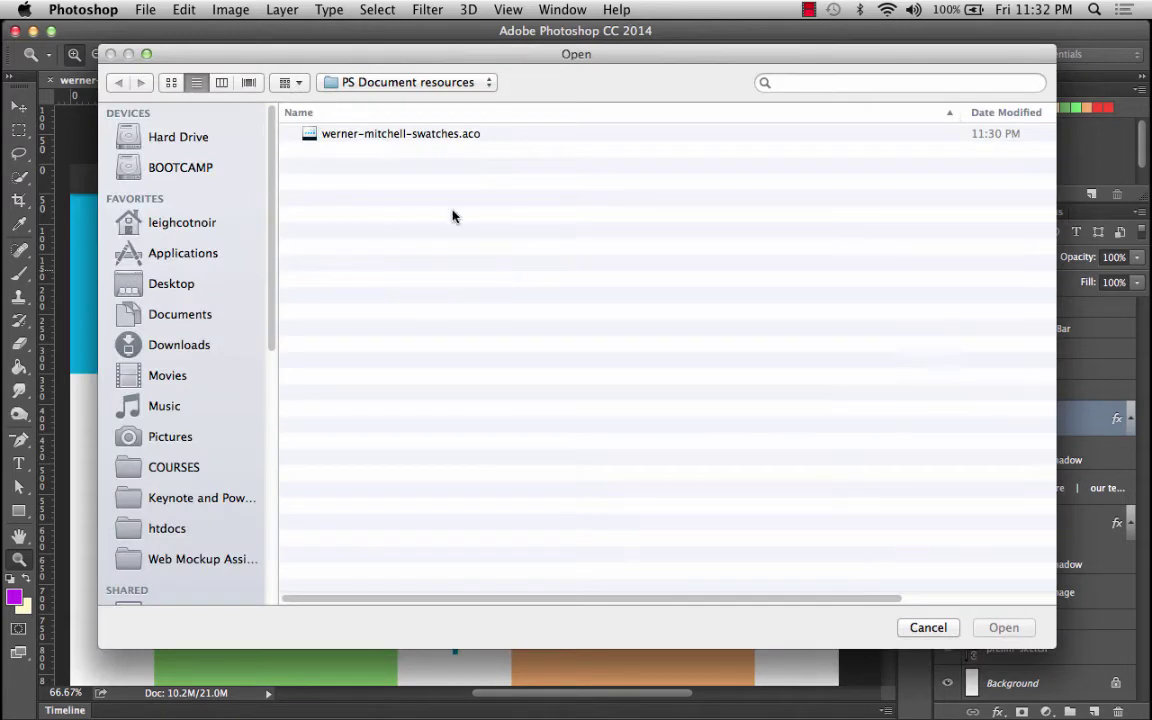
{"action": "left_click", "coordinate": [396, 134]}
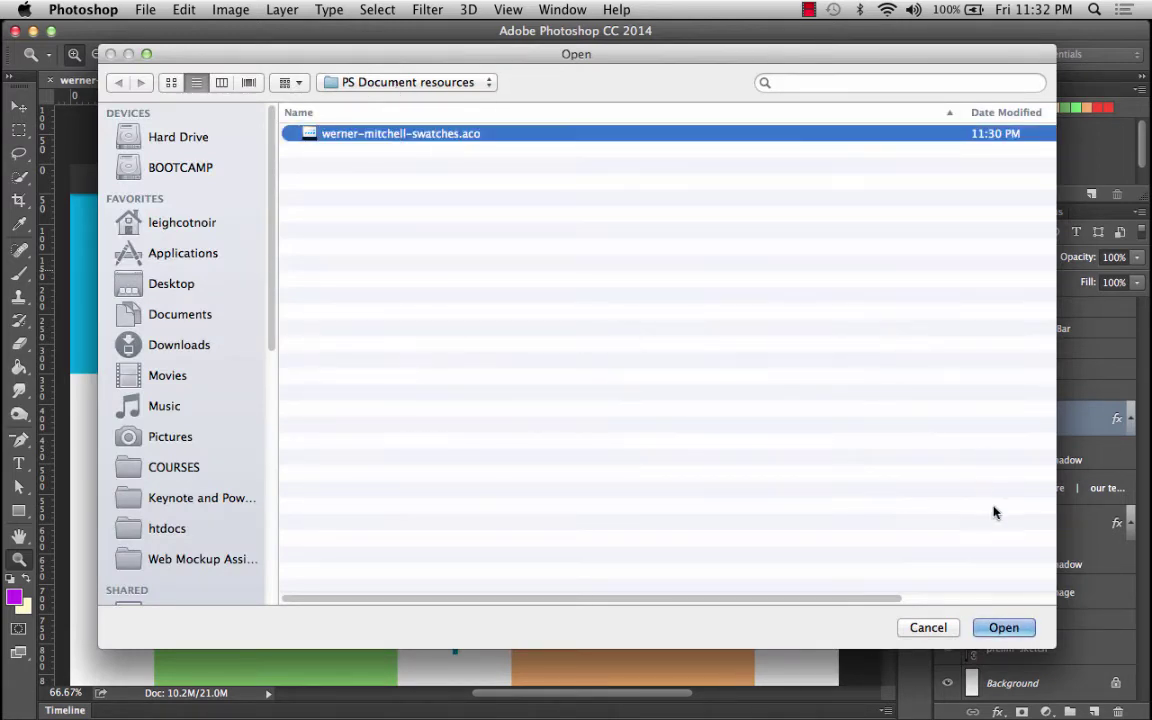
{"action": "left_click", "coordinate": [1006, 626]}
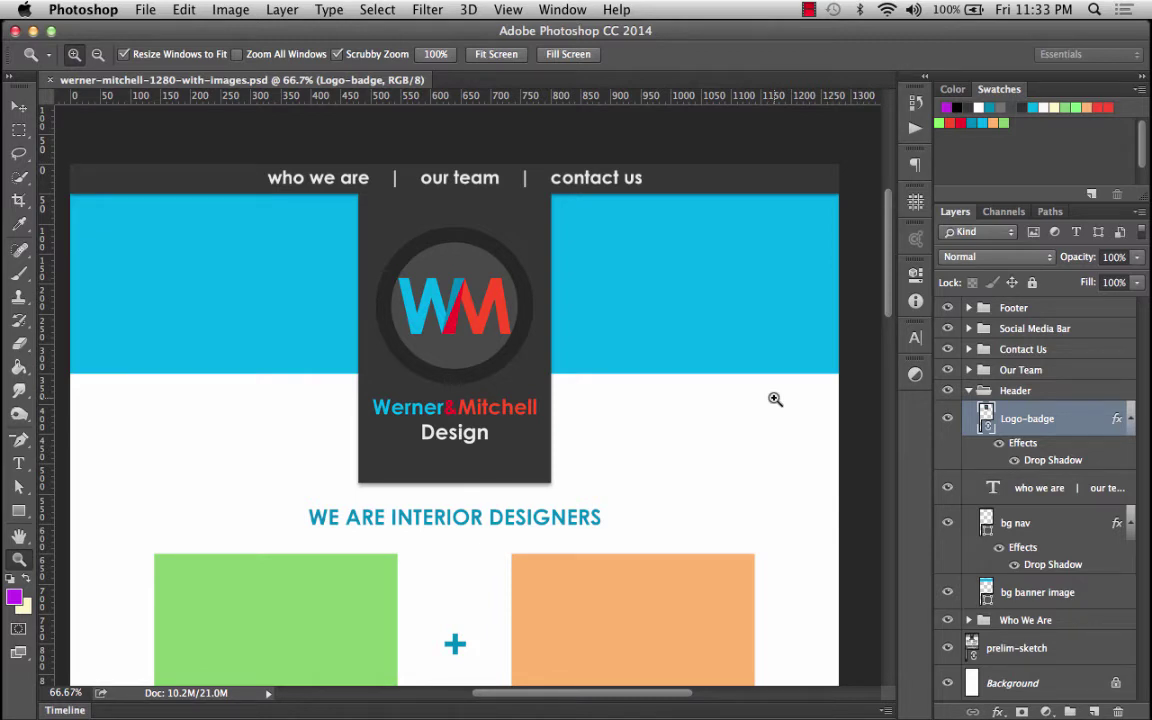
Switch to Chrome and look over the home pages of the stock photo sites freeimages, Pond5 and iStock.
{"action": "mouse_move", "coordinate": [3, 215]}
{"action": "left_click", "coordinate": [43, 180]}
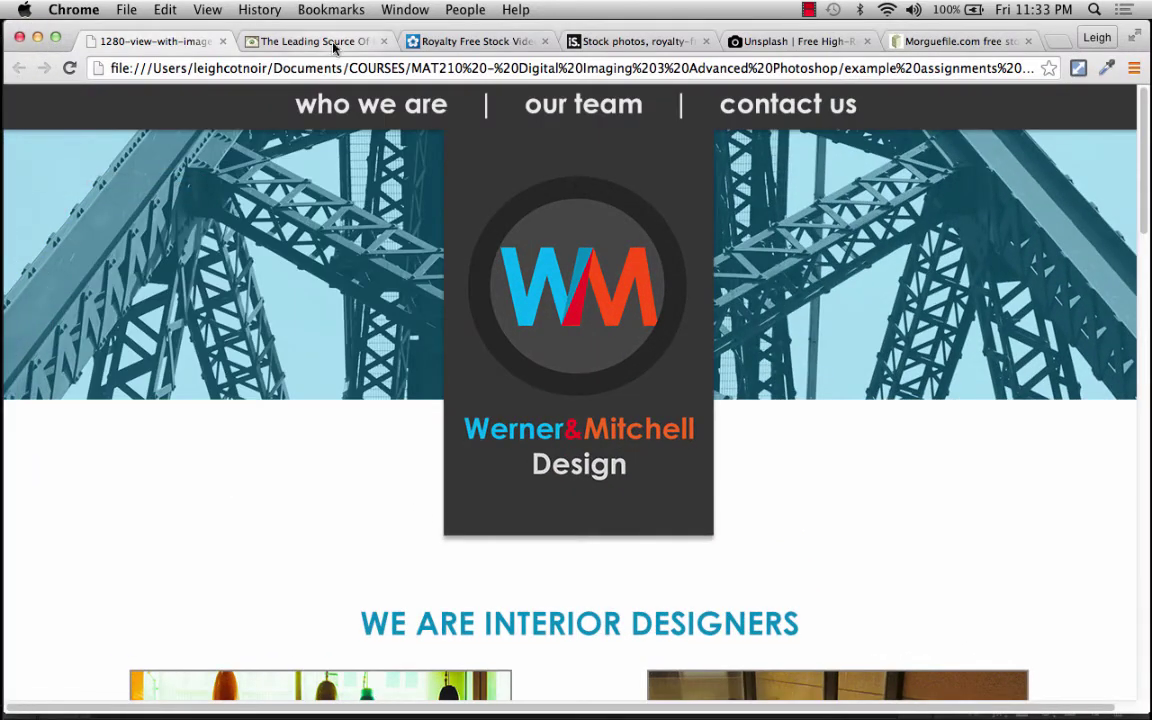
{"action": "left_click", "coordinate": [331, 41]}
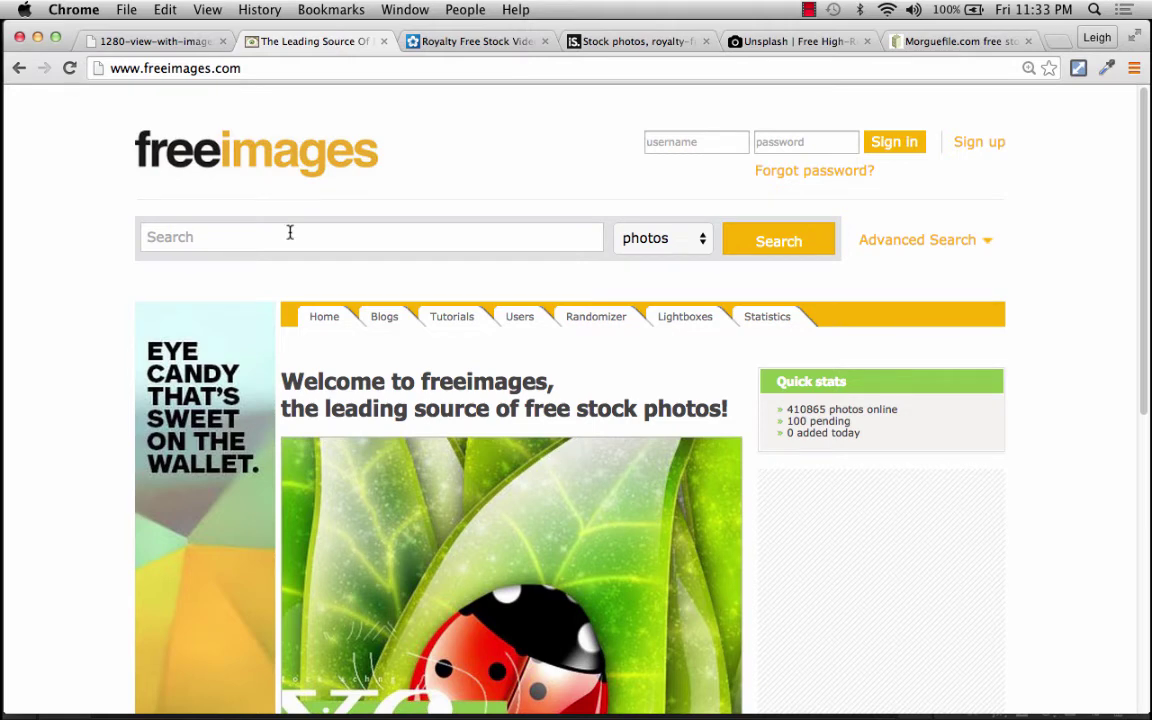
{"action": "scroll", "coordinate": [99, 484], "scroll_direction": "down", "scroll_amount": 4}
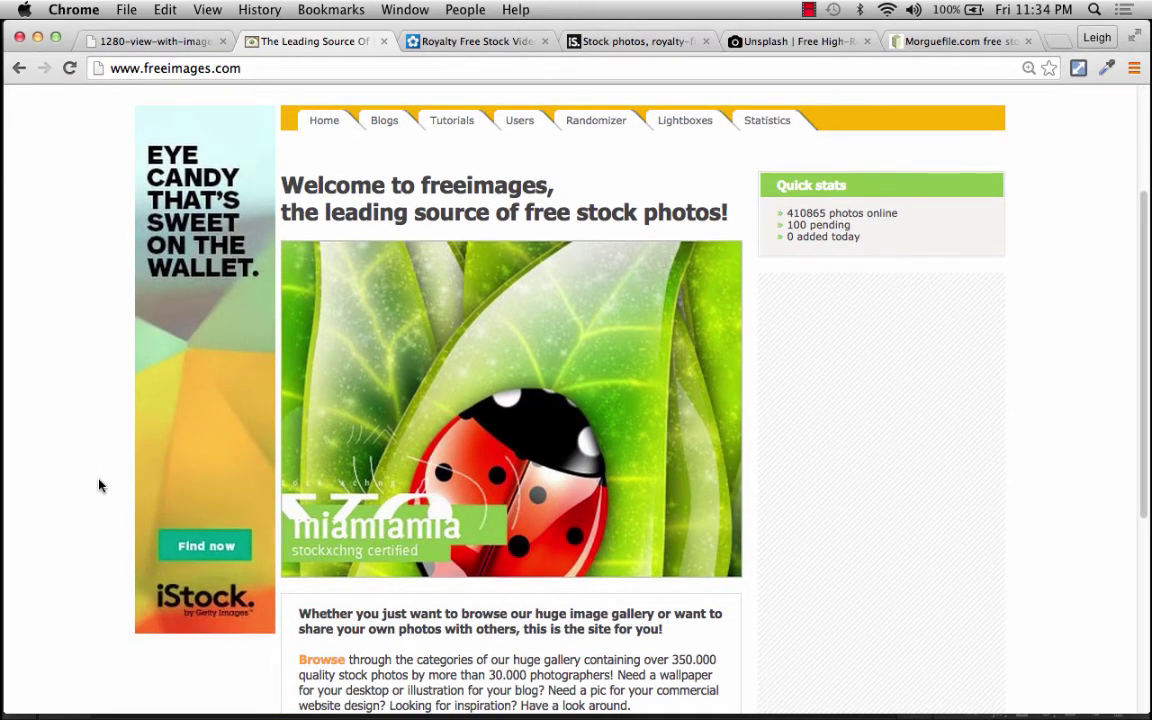
{"action": "scroll", "coordinate": [99, 484], "scroll_direction": "up", "scroll_amount": 4}
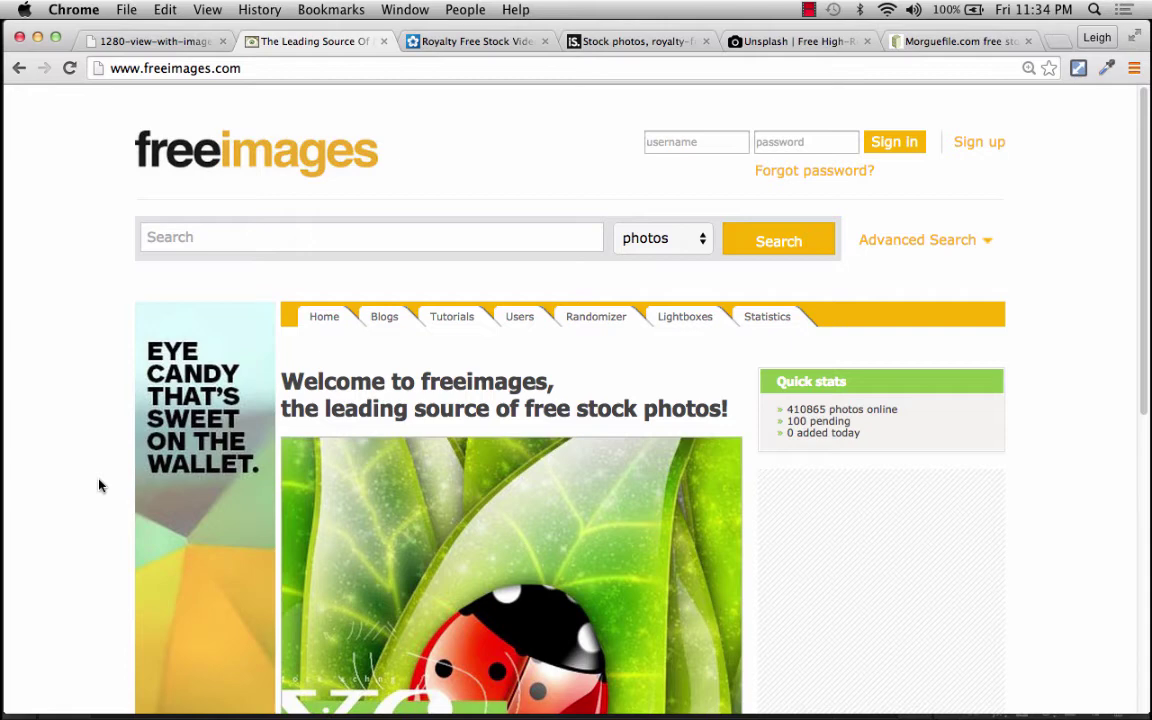
{"action": "left_click", "coordinate": [437, 41]}
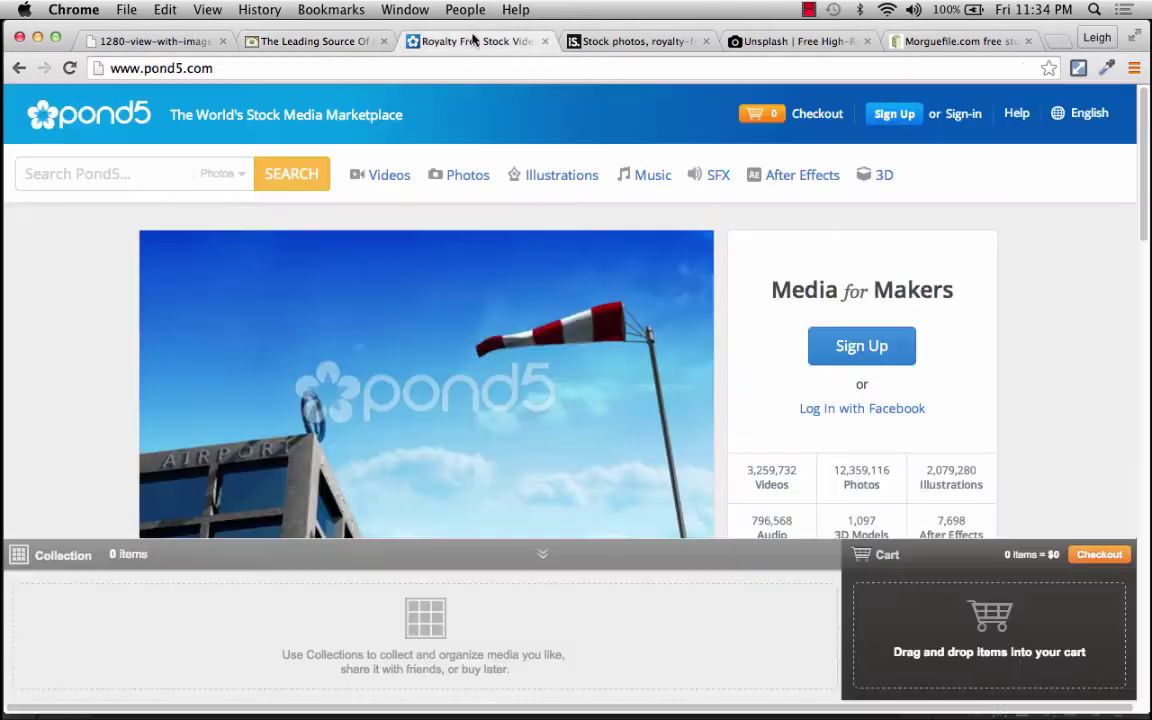
{"action": "left_click", "coordinate": [655, 42]}
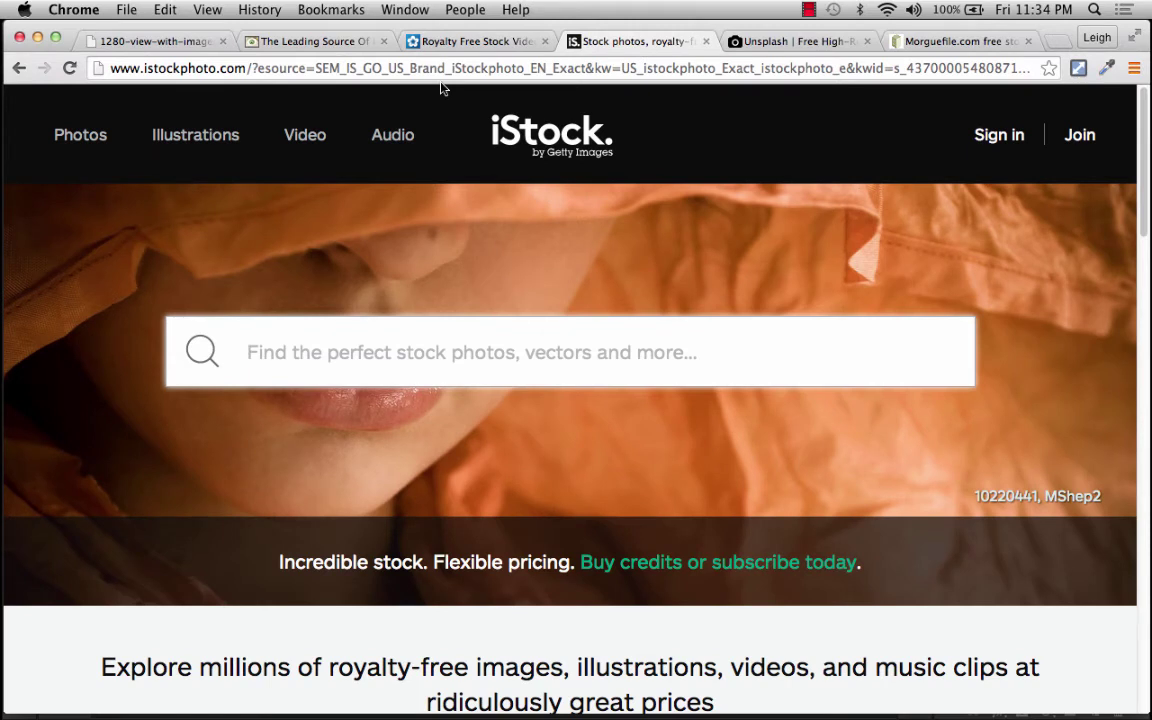
Look over the Unsplash home page and examine its first few high-resolution photos.
{"action": "left_click", "coordinate": [795, 45]}
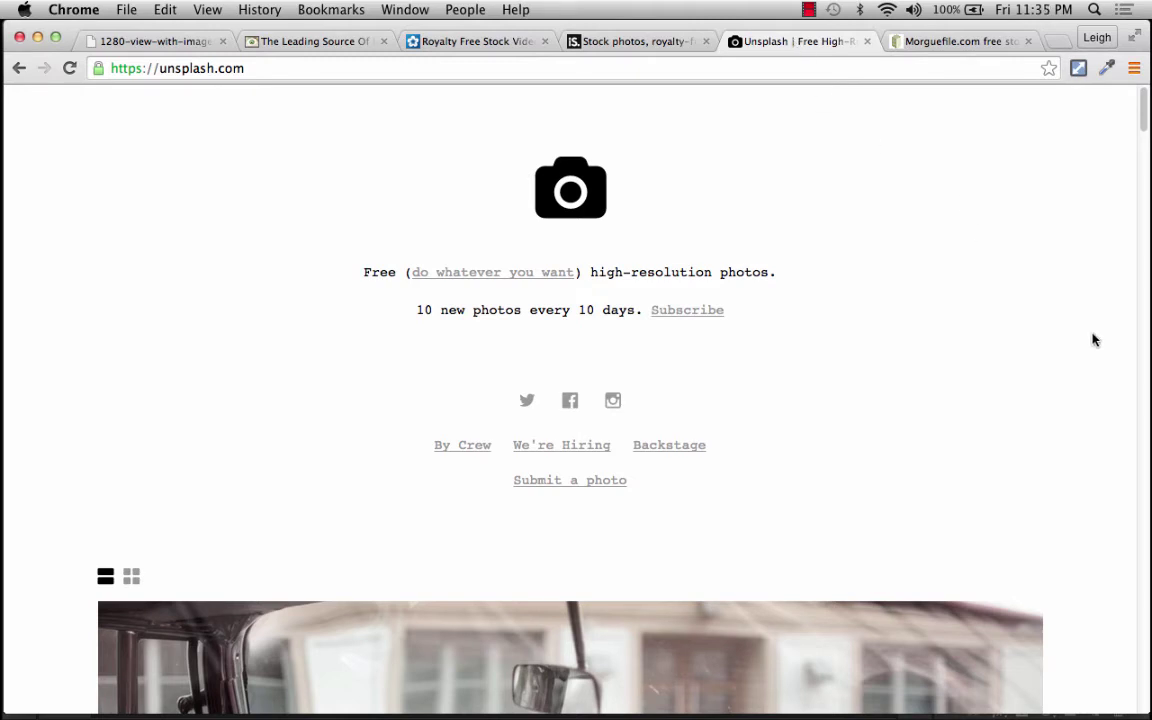
{"action": "scroll", "coordinate": [1093, 340], "scroll_direction": "down", "scroll_amount": 5}
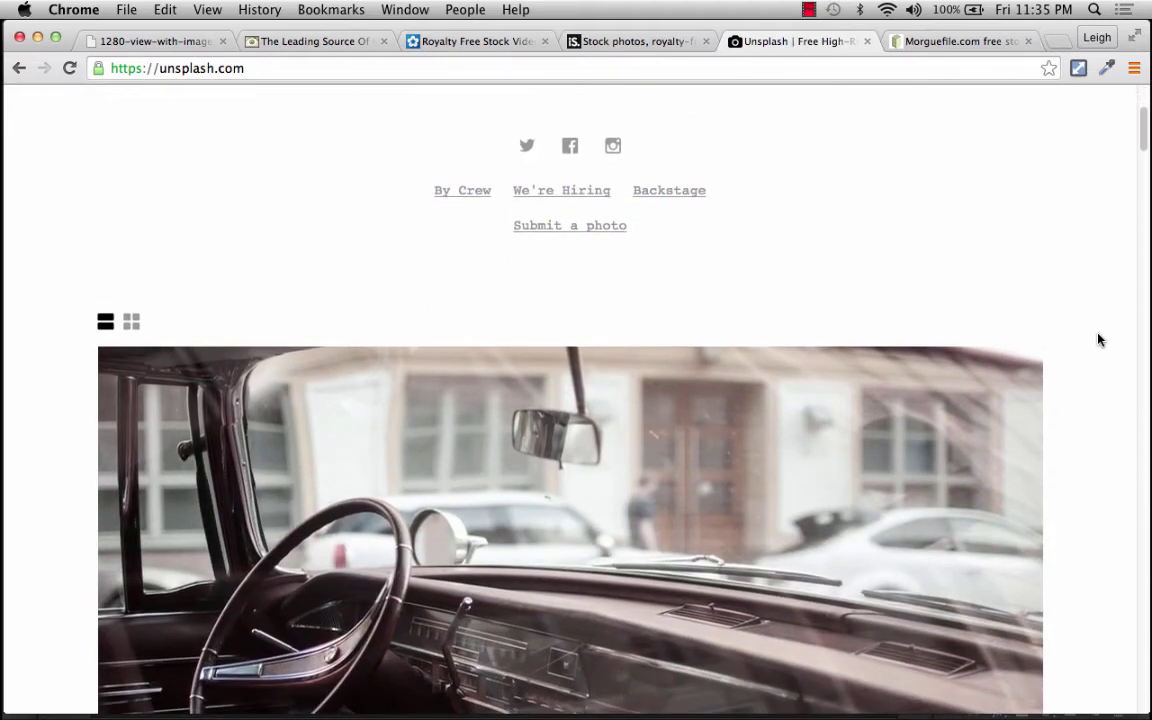
{"action": "scroll", "coordinate": [1098, 340], "scroll_direction": "up", "scroll_amount": 5}
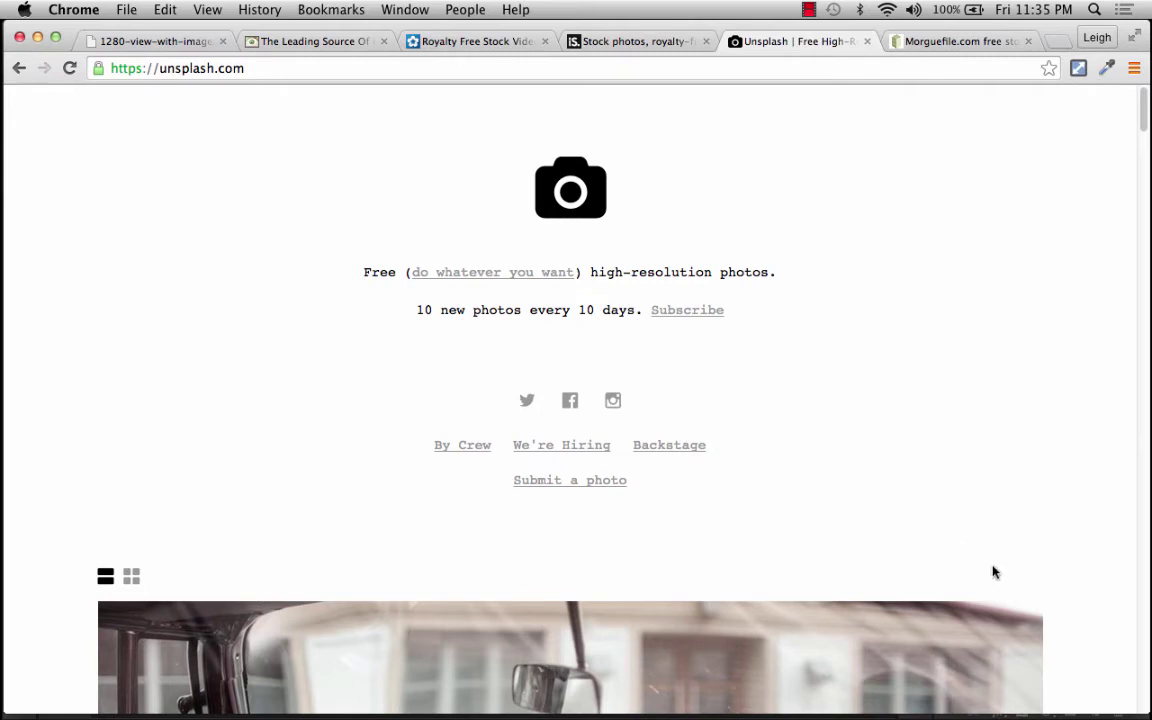
{"action": "scroll", "coordinate": [1102, 540], "scroll_direction": "down", "scroll_amount": 6}
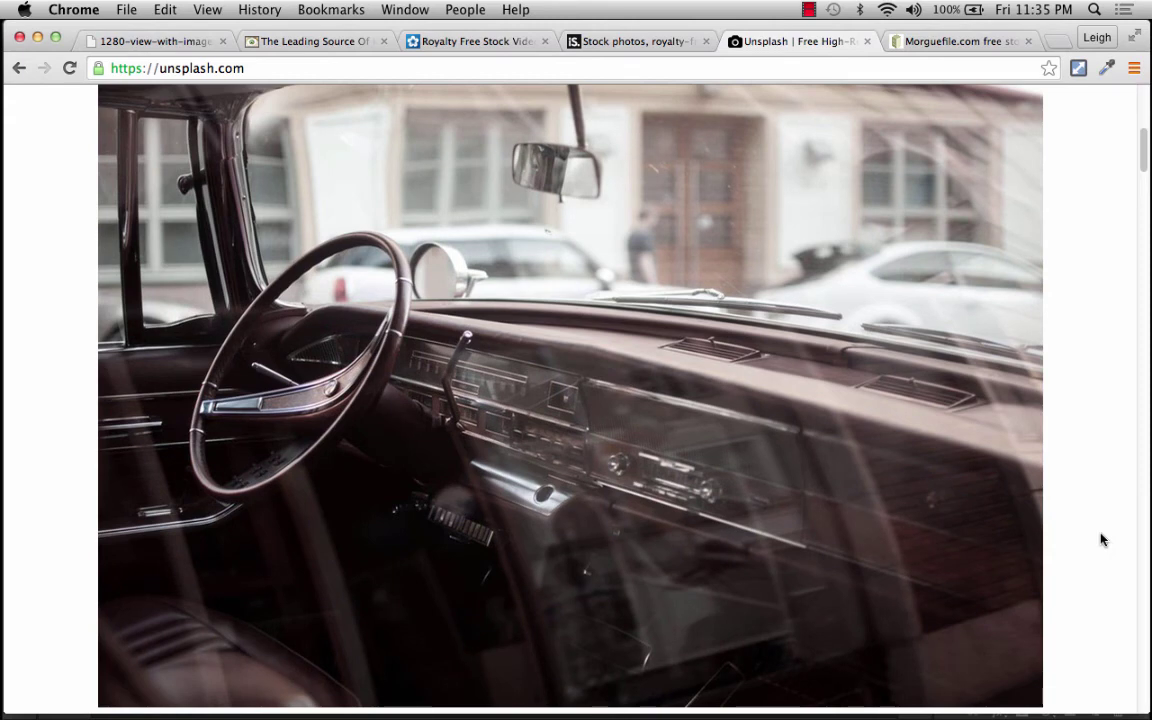
{"action": "scroll", "coordinate": [1102, 540], "scroll_direction": "down", "scroll_amount": 8}
{"action": "scroll", "coordinate": [1102, 540], "scroll_direction": "down", "scroll_amount": 2}
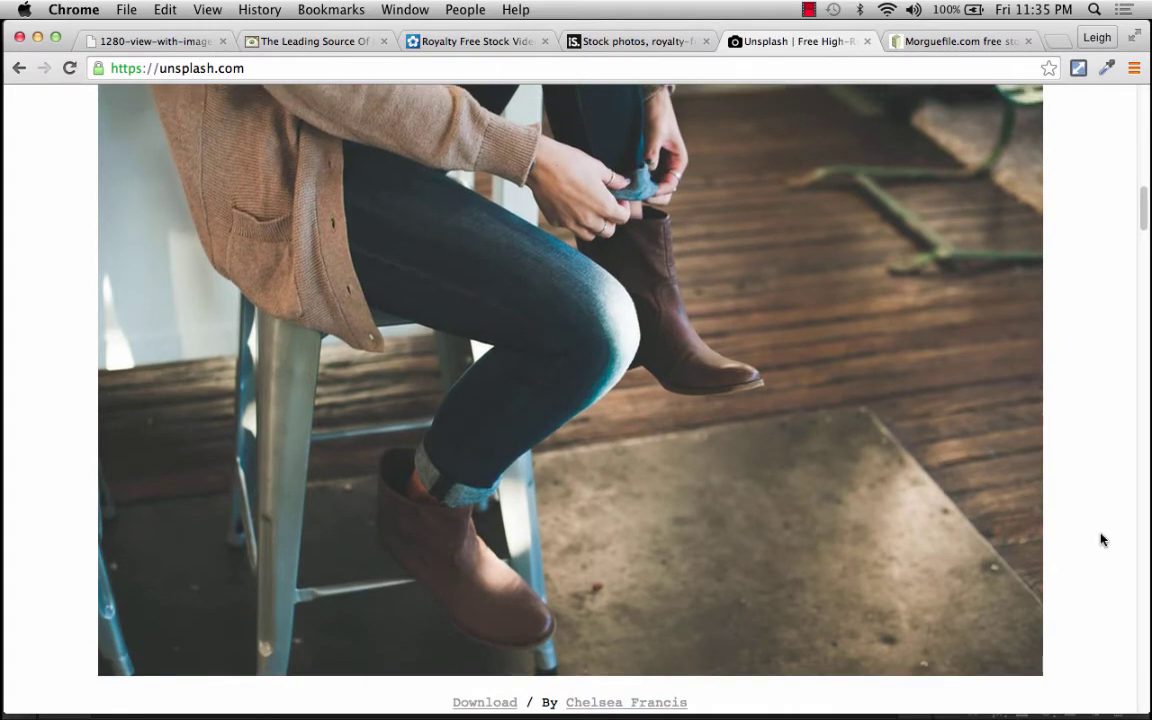
{"action": "scroll", "coordinate": [1102, 540], "scroll_direction": "down", "scroll_amount": 7}
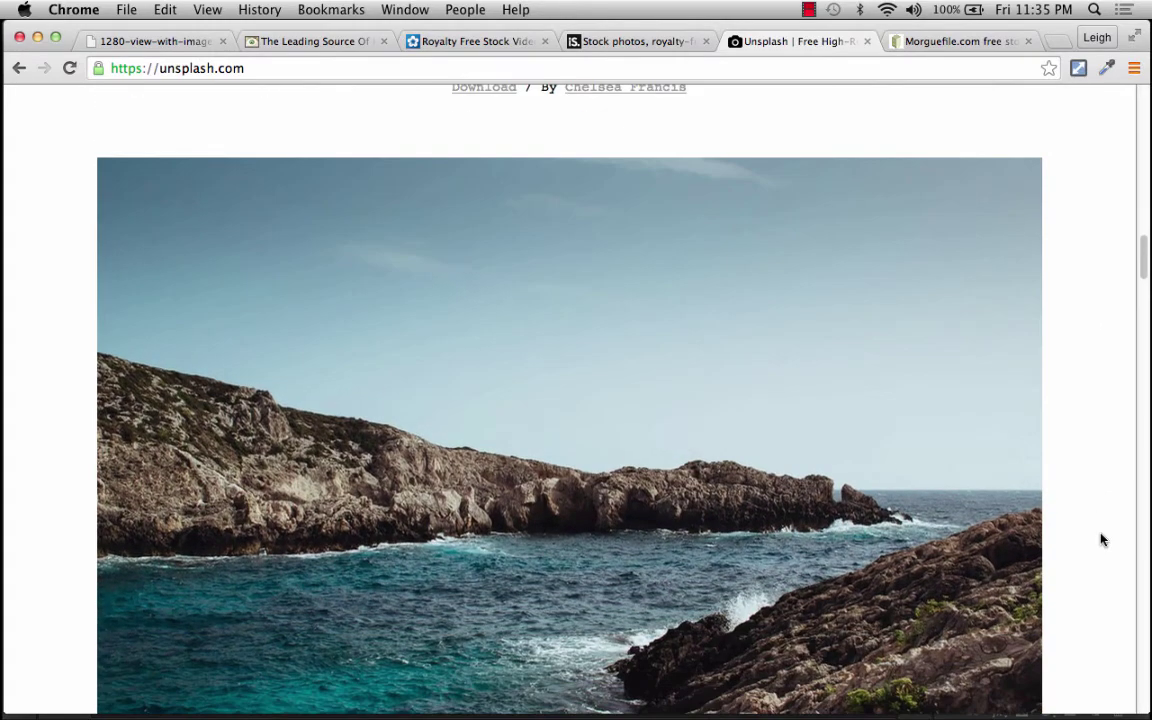
{"action": "scroll", "coordinate": [1102, 540], "scroll_direction": "up", "scroll_amount": 20}
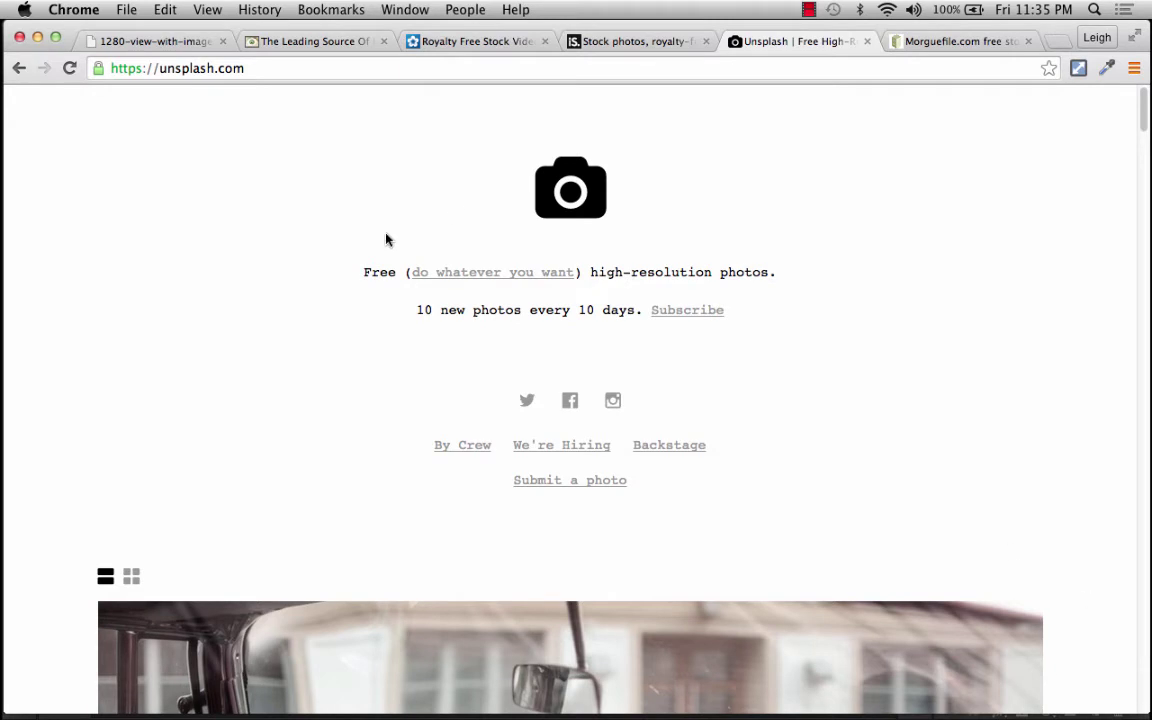
Open Unsplash's "do whatever you want" license link in a new window to check the photo usage terms.
{"action": "right_click", "coordinate": [464, 283]}
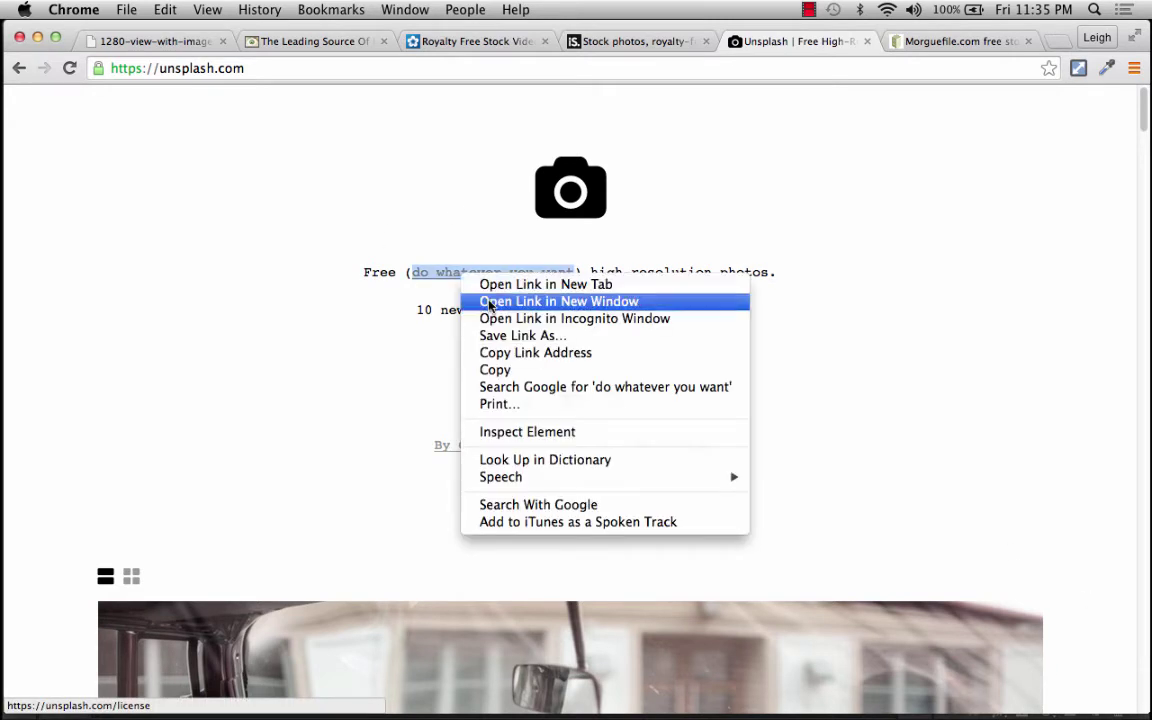
{"action": "left_click", "coordinate": [488, 301]}
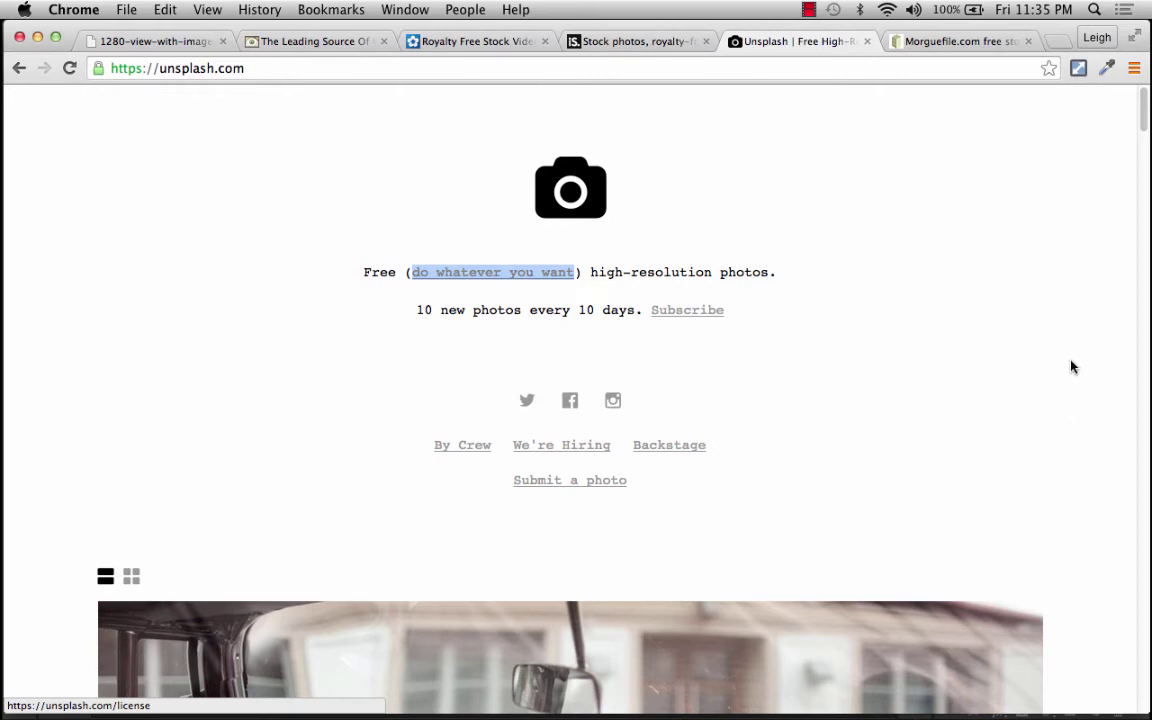
{"action": "scroll", "coordinate": [1115, 528], "scroll_direction": "up", "scroll_amount": 1}
{"action": "scroll", "coordinate": [1115, 528], "scroll_direction": "down", "scroll_amount": 5}
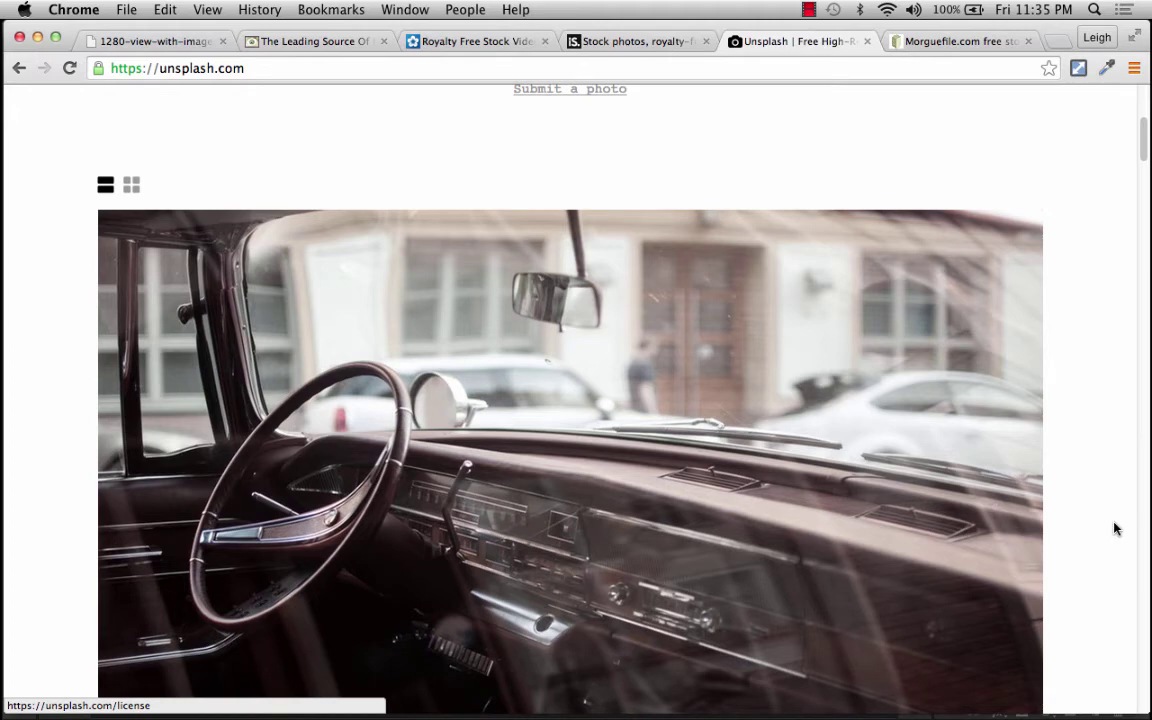
{"action": "scroll", "coordinate": [1115, 528], "scroll_direction": "up", "scroll_amount": 5}
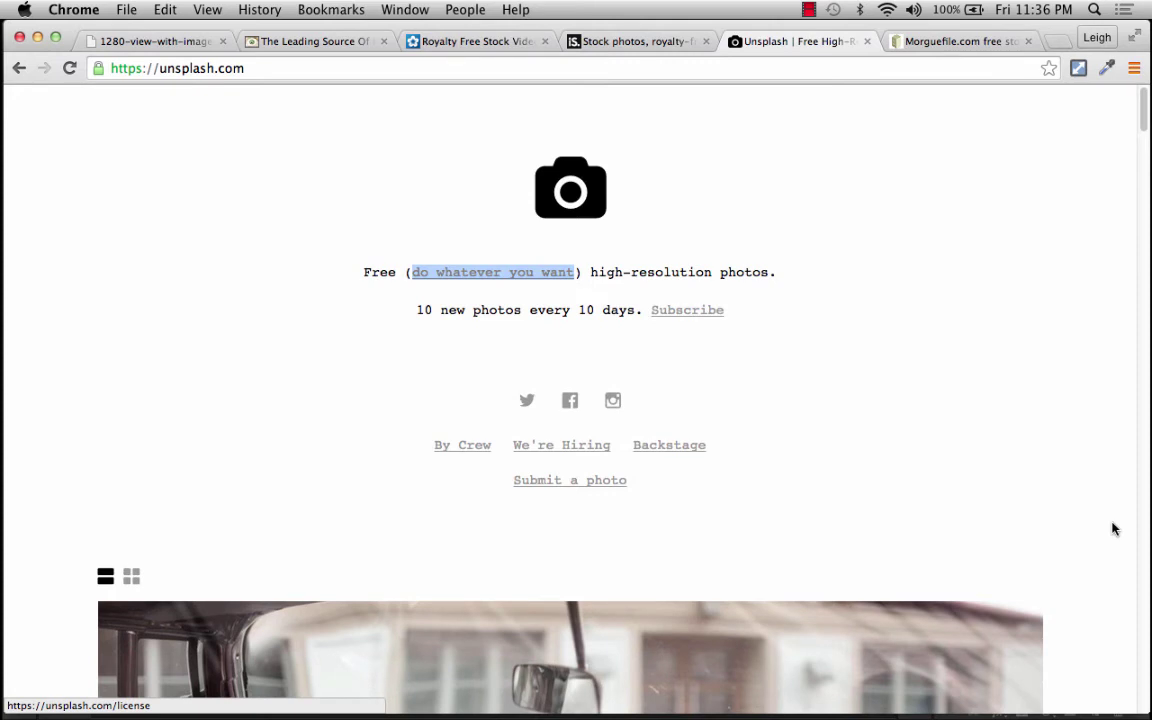
Browse further down the Unsplash photo feed for possible mockup images and return to its start.
{"action": "scroll", "coordinate": [1115, 528], "scroll_direction": "down", "scroll_amount": 20}
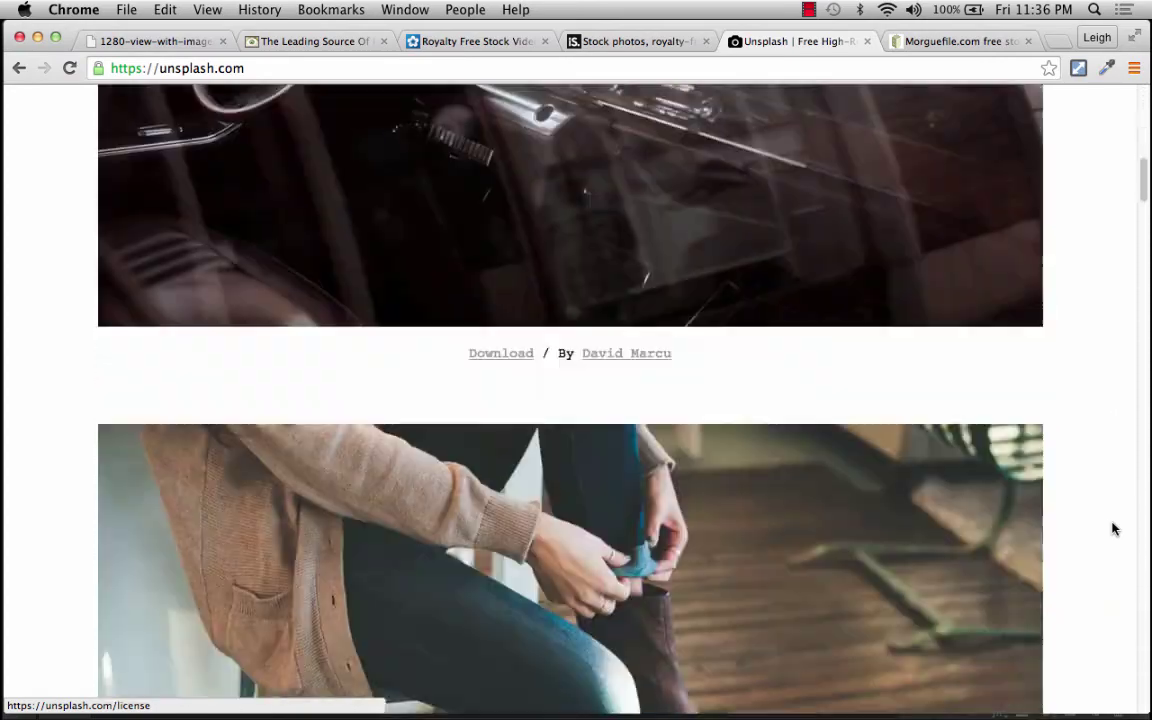
{"action": "scroll", "coordinate": [1115, 528], "scroll_direction": "down", "scroll_amount": 15}
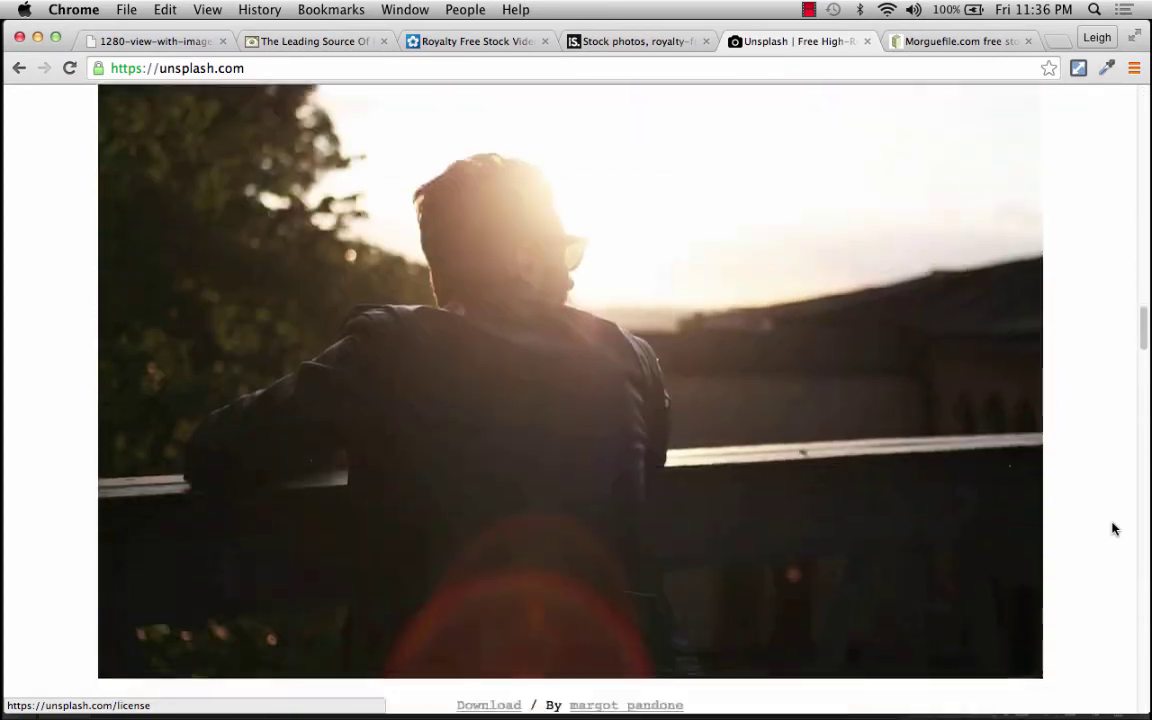
{"action": "scroll", "coordinate": [1115, 528], "scroll_direction": "down", "scroll_amount": 15}
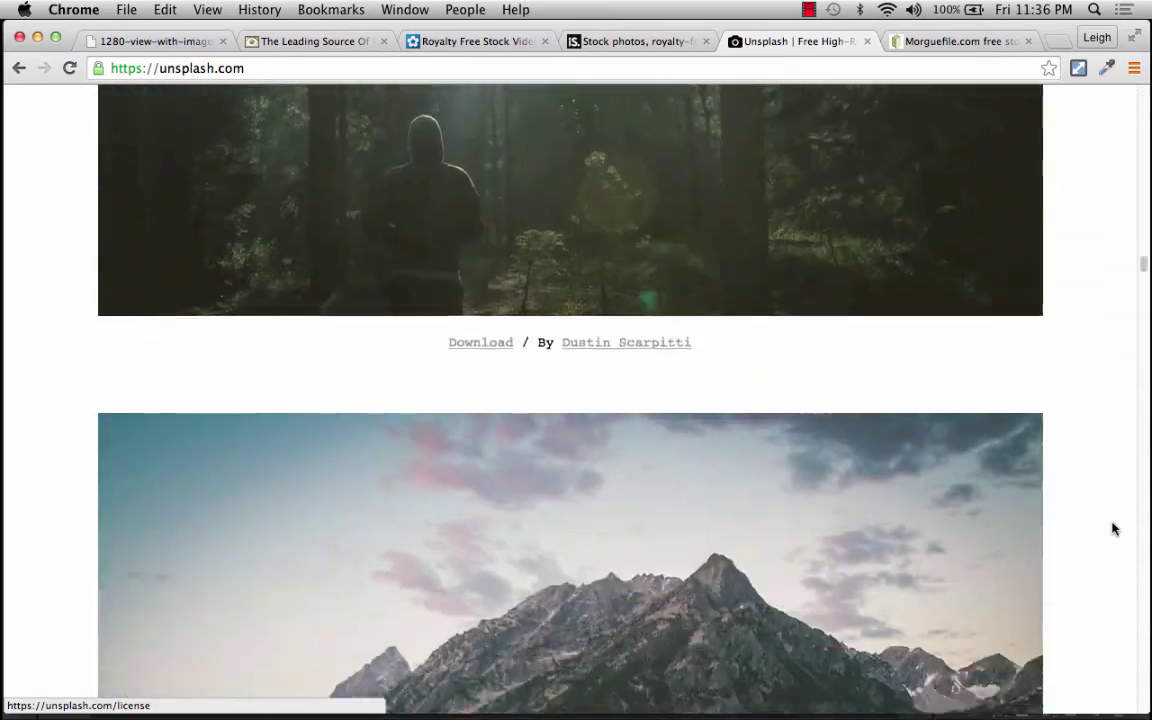
{"action": "scroll", "coordinate": [1115, 528], "scroll_direction": "down", "scroll_amount": 1}
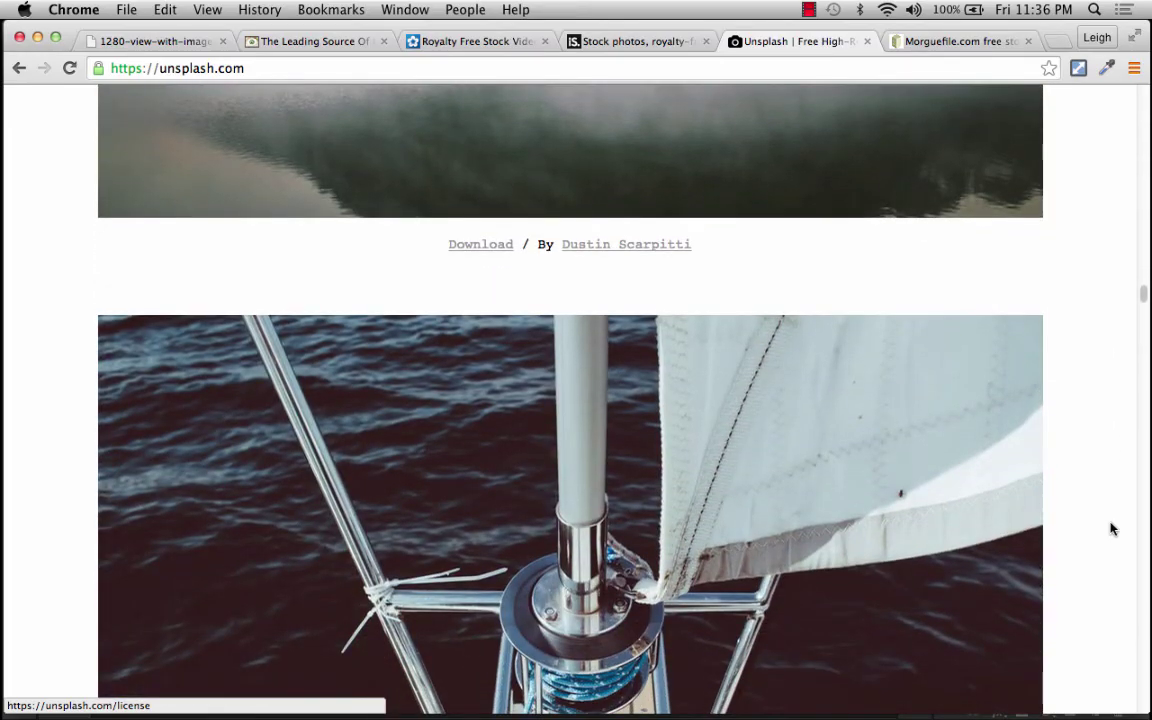
{"action": "scroll", "coordinate": [1113, 528], "scroll_direction": "up", "scroll_amount": 20}
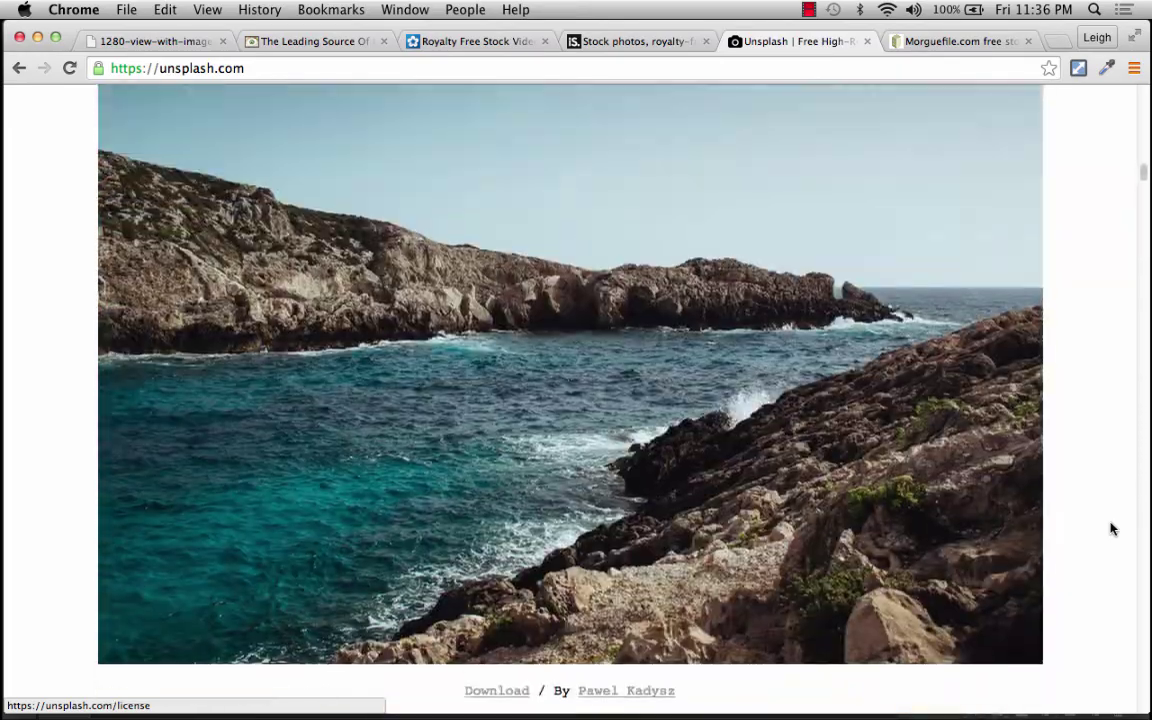
{"action": "scroll", "coordinate": [1111, 527], "scroll_direction": "up", "scroll_amount": 12}
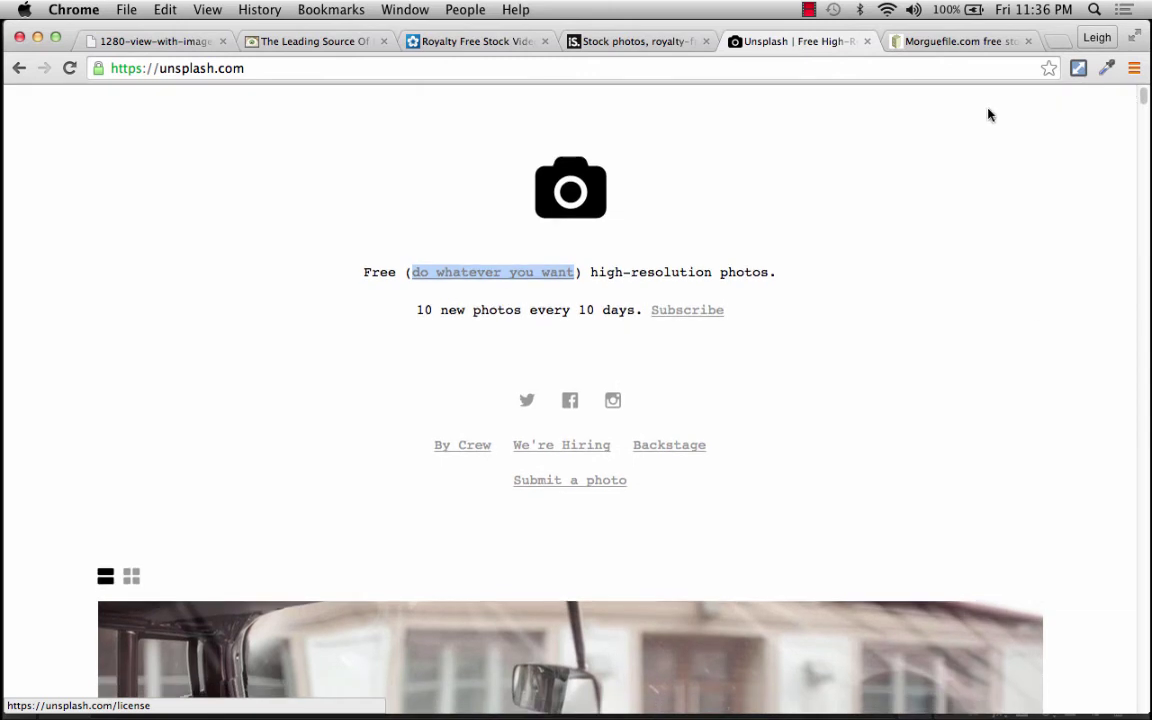
Open the Free photos archive on morgueFile and browse its popular images.
{"action": "left_click", "coordinate": [967, 40]}
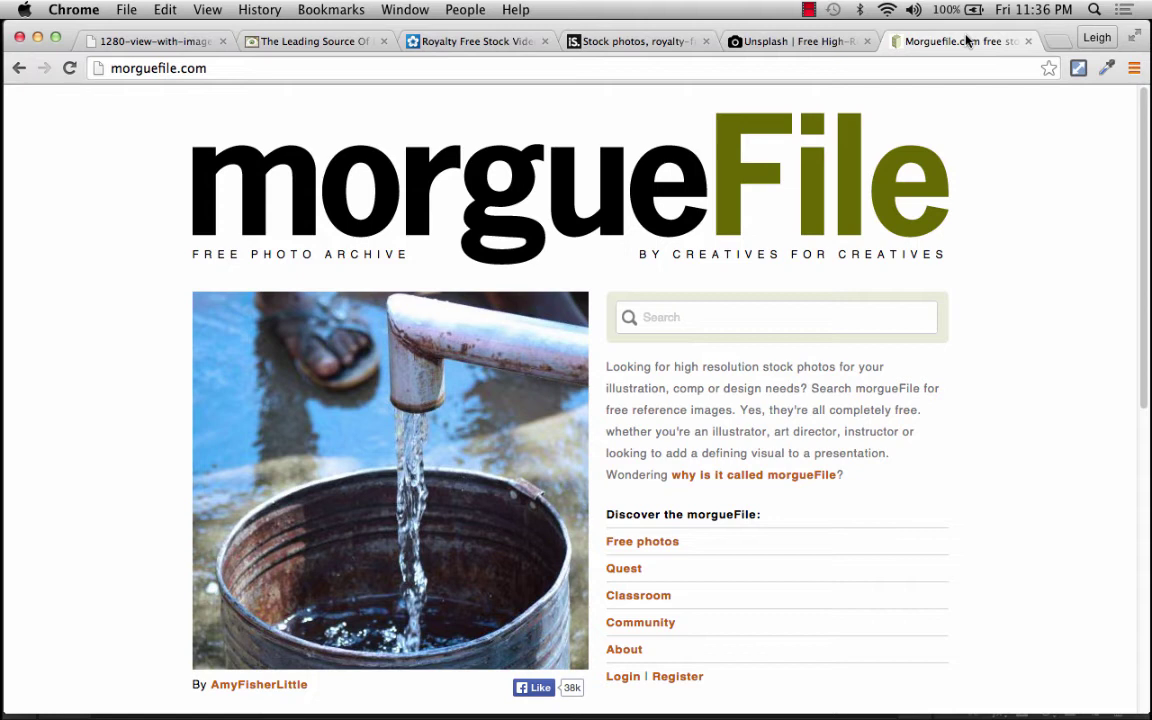
{"action": "left_click", "coordinate": [640, 546]}
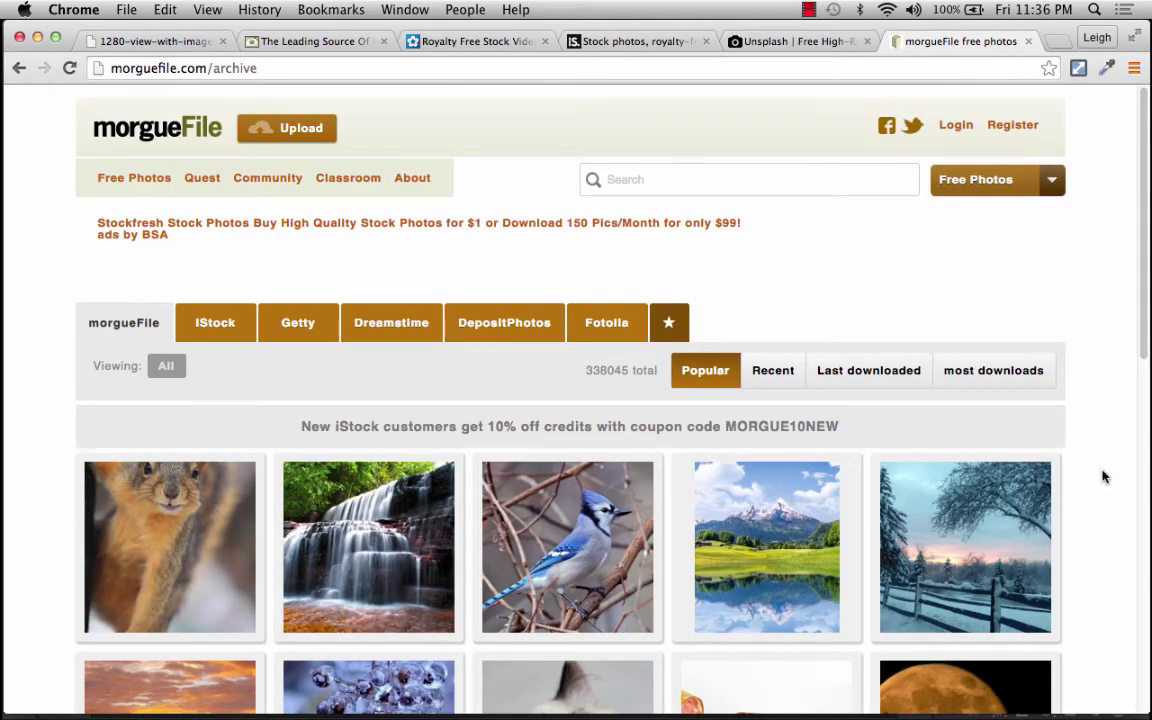
{"action": "scroll", "coordinate": [1107, 475], "scroll_direction": "down", "scroll_amount": 2}
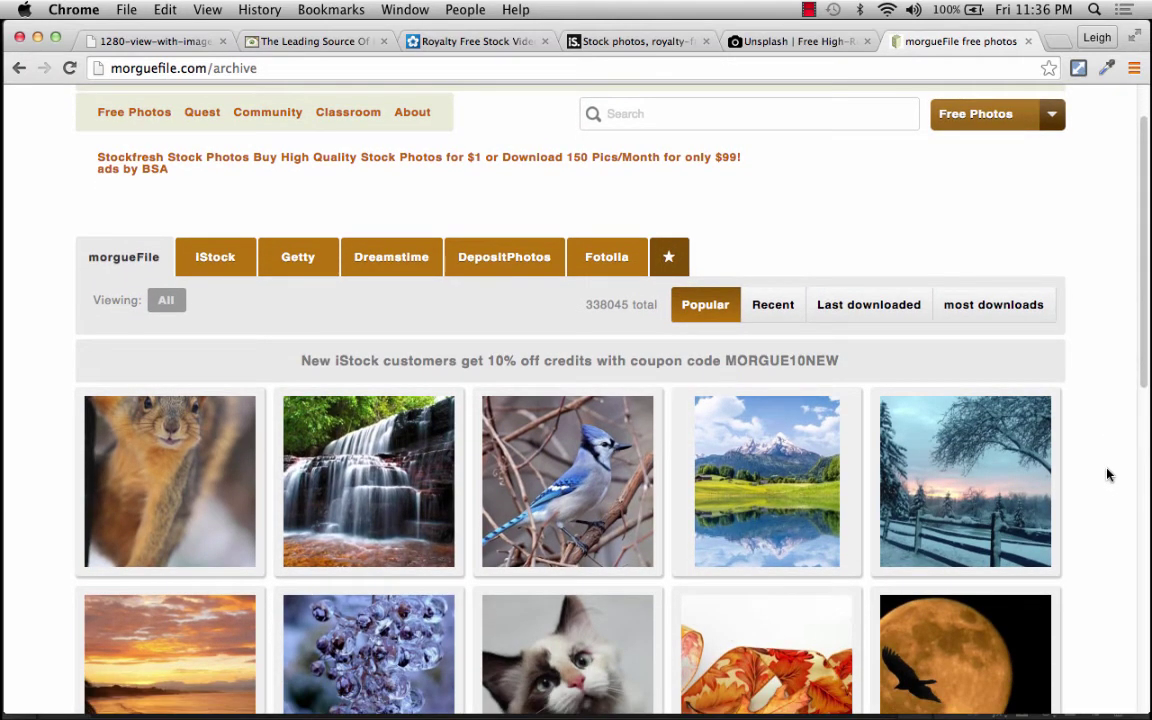
{"action": "scroll", "coordinate": [1107, 475], "scroll_direction": "down", "scroll_amount": 10}
{"action": "scroll", "coordinate": [1107, 475], "scroll_direction": "up", "scroll_amount": 9}
{"action": "scroll", "coordinate": [1107, 475], "scroll_direction": "down", "scroll_amount": 9}
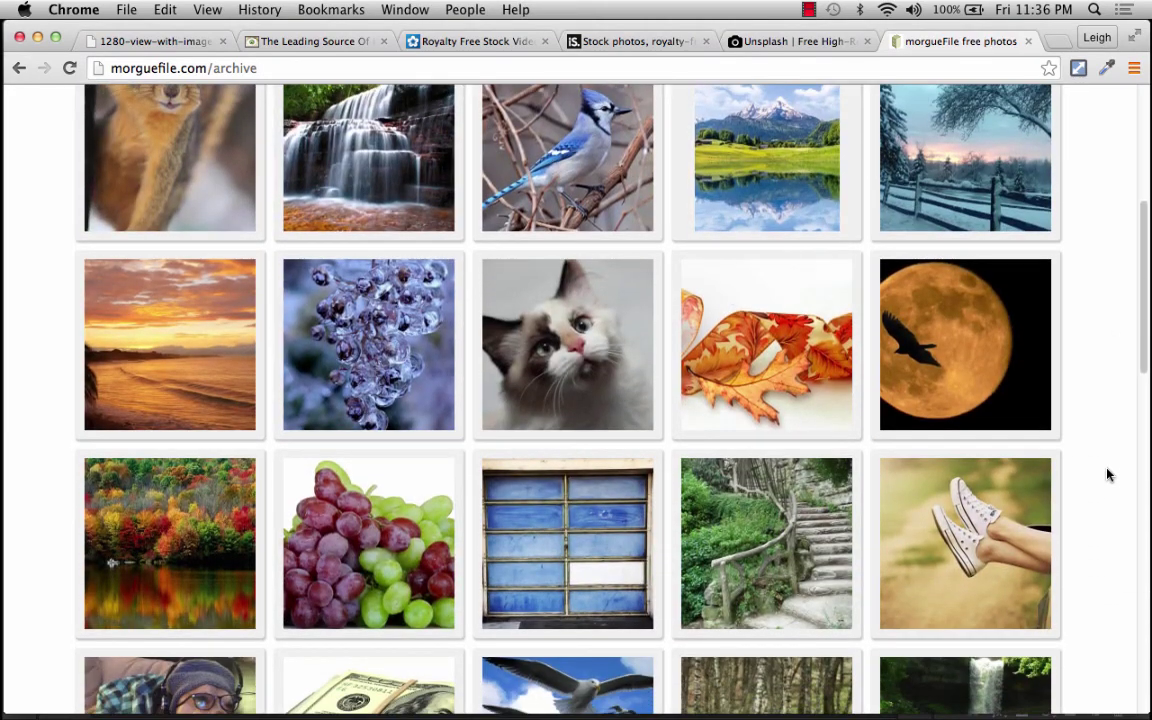
{"action": "scroll", "coordinate": [1107, 475], "scroll_direction": "up", "scroll_amount": 10}
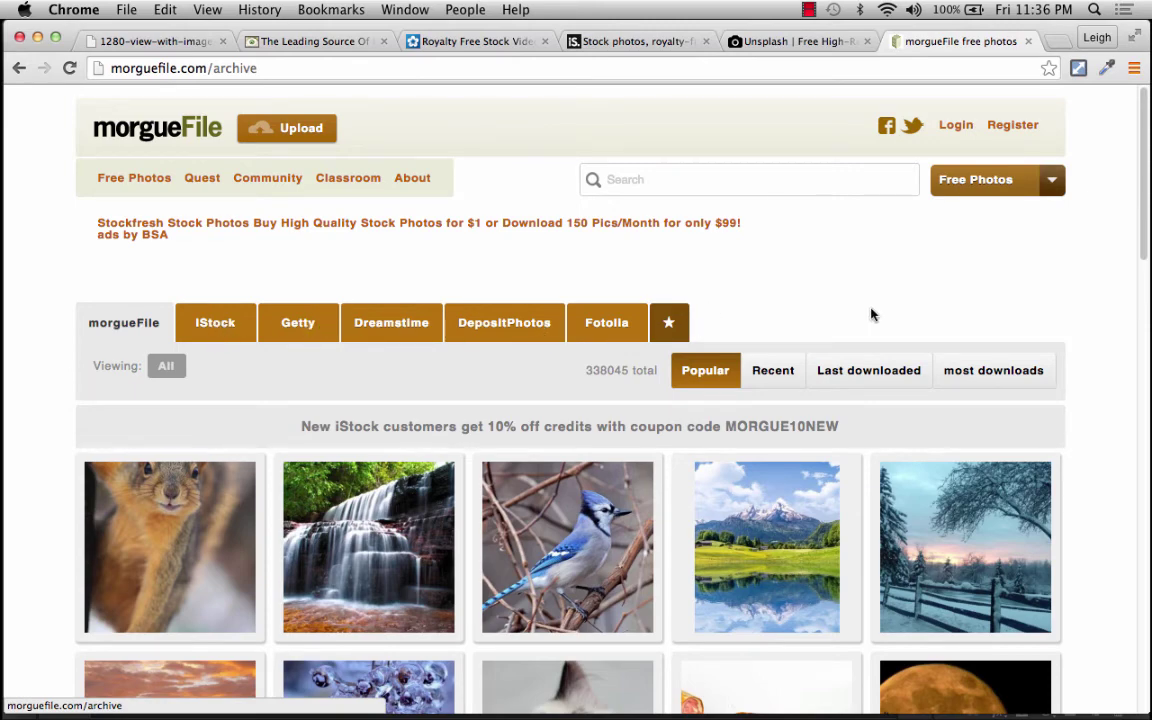
{"action": "scroll", "coordinate": [1124, 516], "scroll_direction": "down", "scroll_amount": 6}
{"action": "scroll", "coordinate": [1124, 516], "scroll_direction": "down", "scroll_amount": 2}
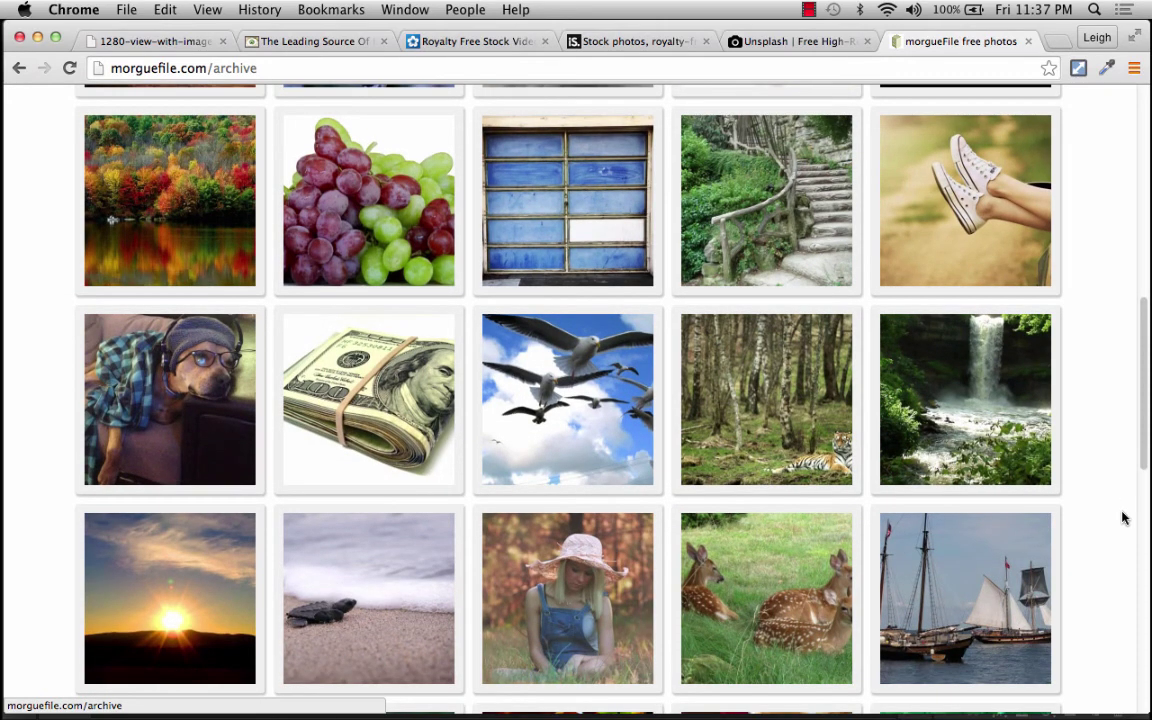
{"action": "scroll", "coordinate": [1124, 516], "scroll_direction": "down", "scroll_amount": 4}
{"action": "scroll", "coordinate": [1124, 516], "scroll_direction": "down", "scroll_amount": 1}
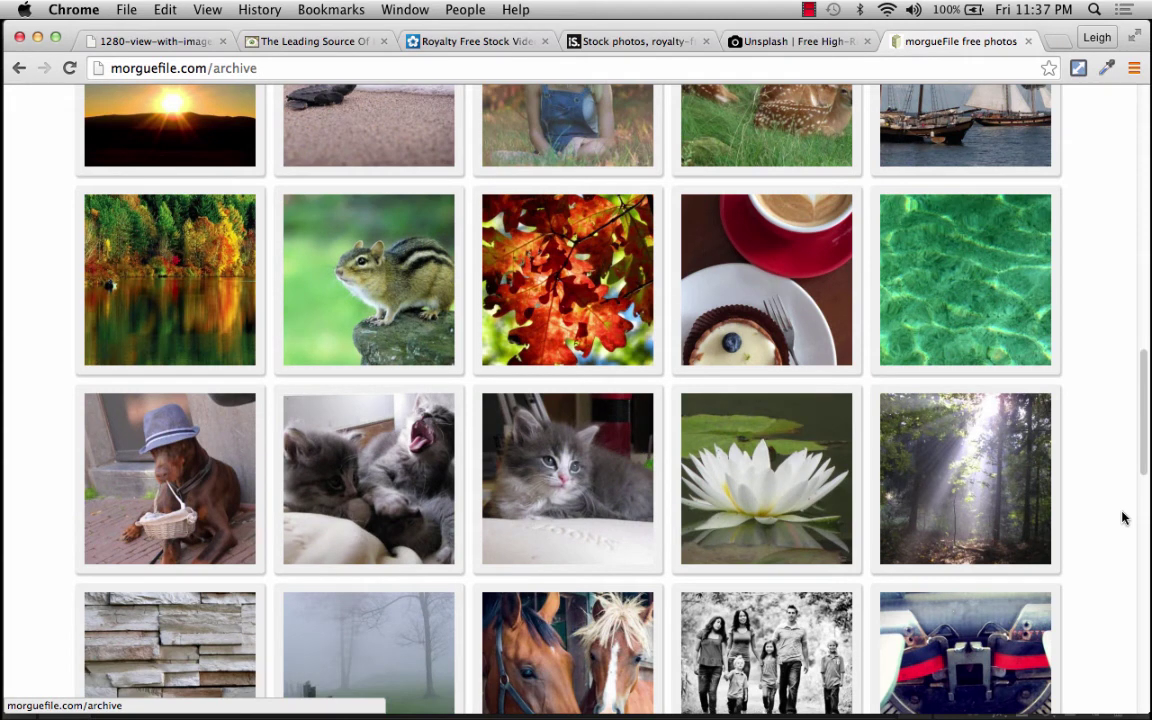
Open the typewriter photo in the morgueFile archive, review its info, keywords, comments and geodata, and close its details.
{"action": "scroll", "coordinate": [1122, 517], "scroll_direction": "down", "scroll_amount": 3}
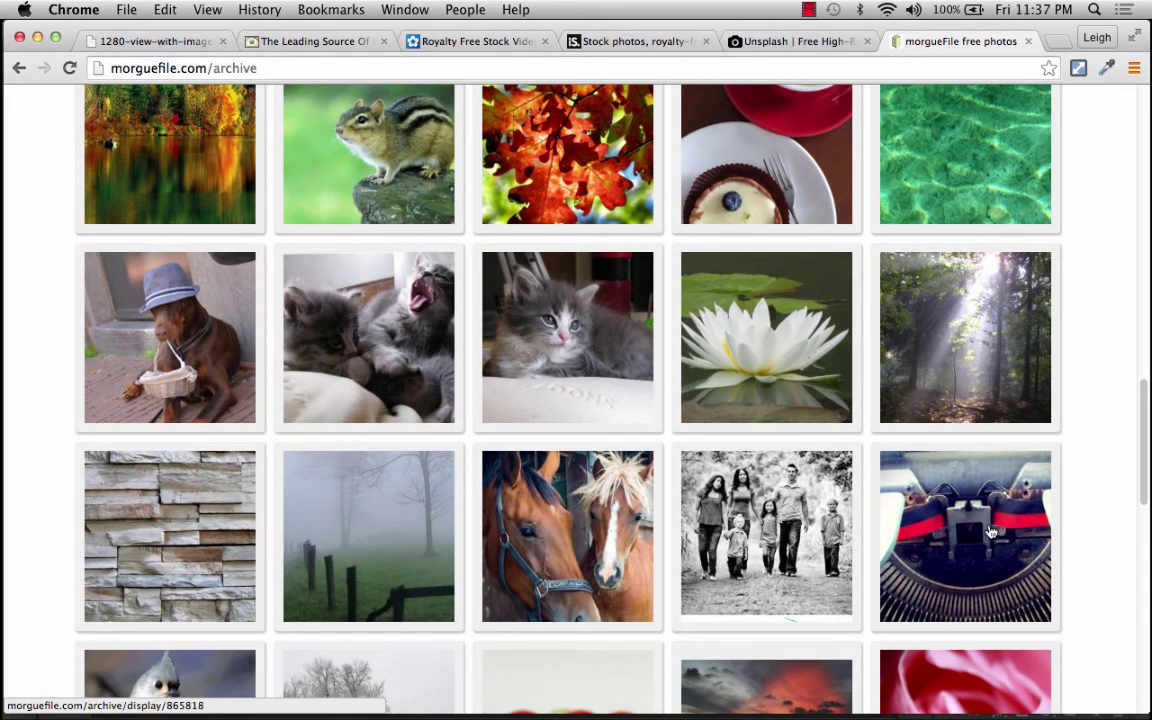
{"action": "left_click", "coordinate": [991, 531]}
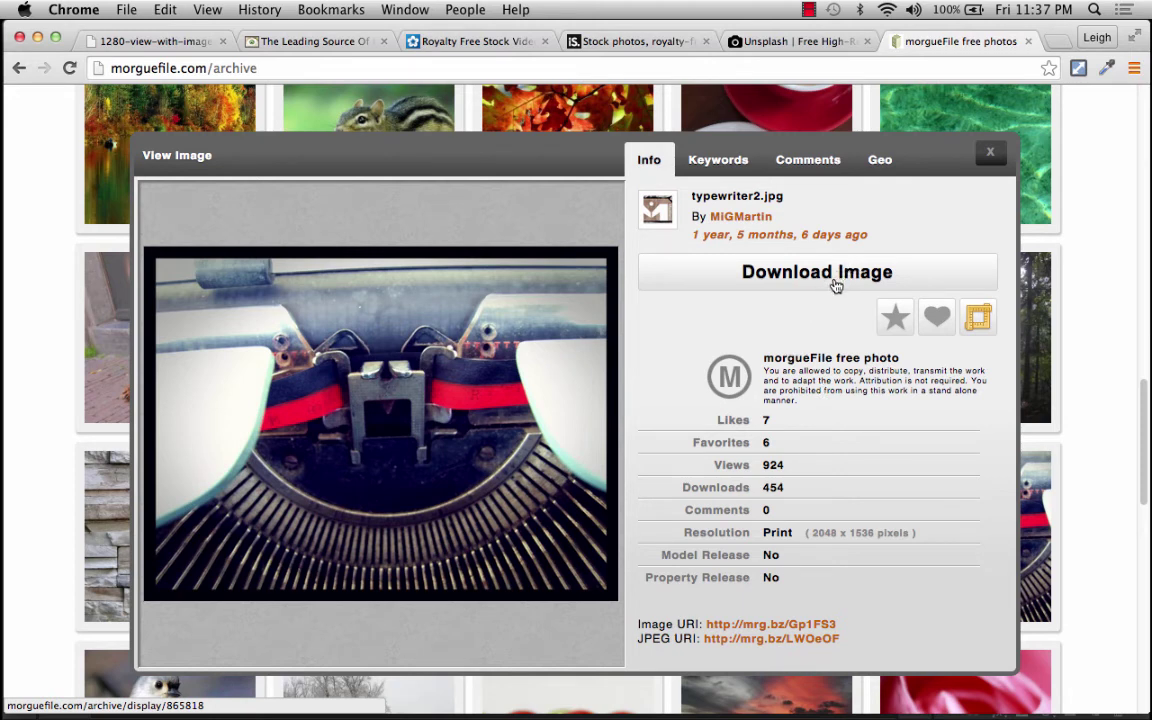
{"action": "left_click", "coordinate": [736, 167]}
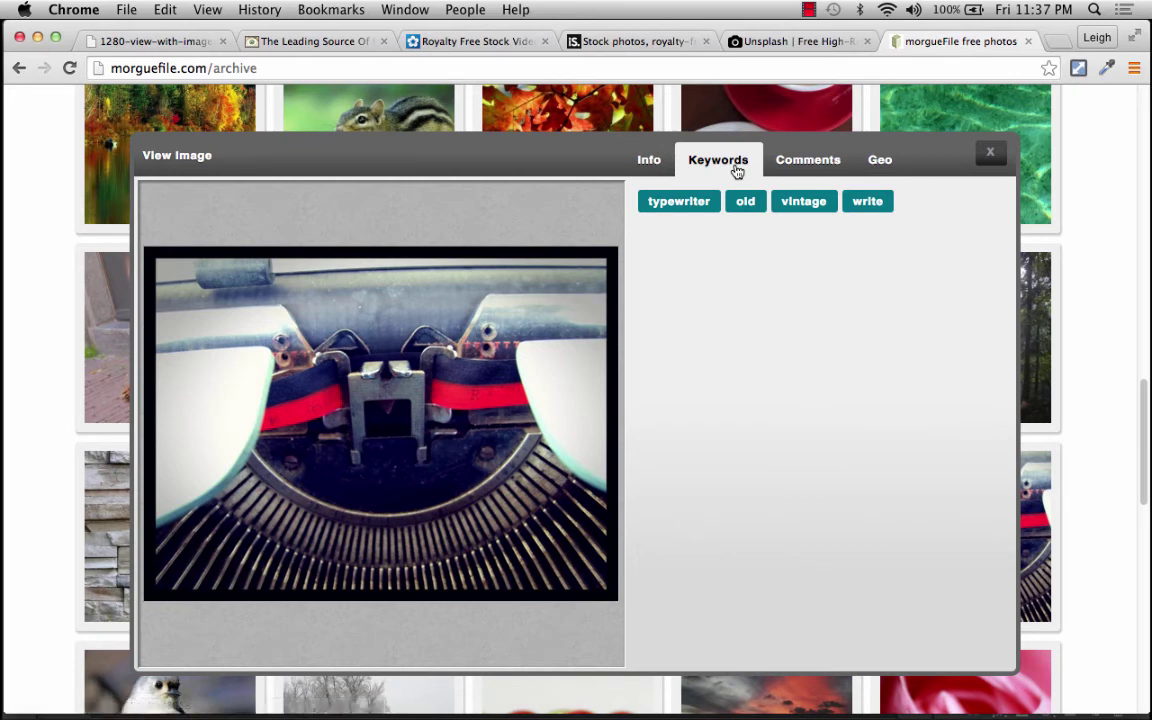
{"action": "left_click", "coordinate": [805, 168]}
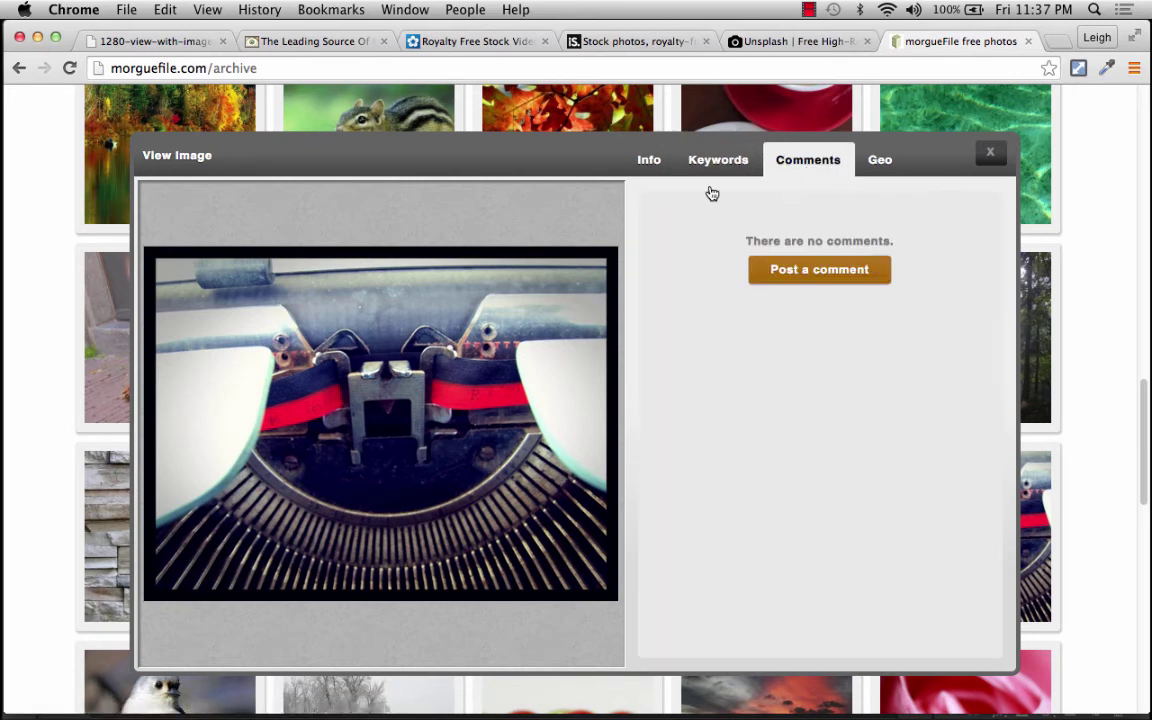
{"action": "left_click", "coordinate": [880, 166]}
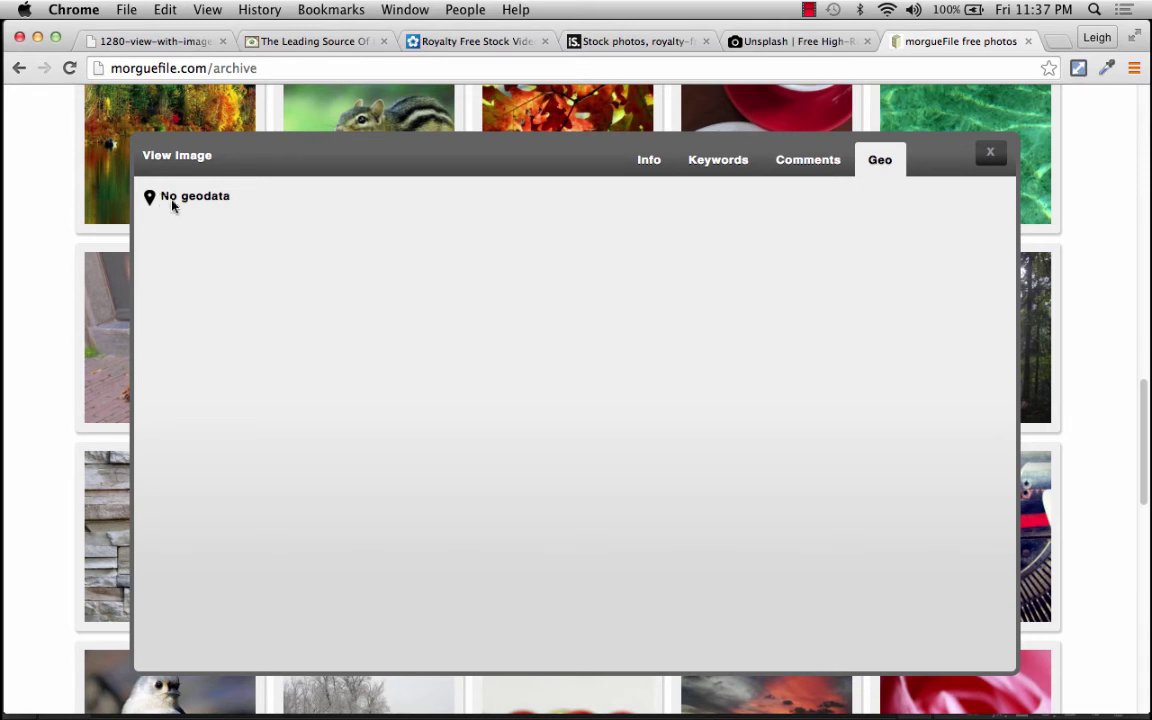
{"action": "left_click", "coordinate": [649, 162]}
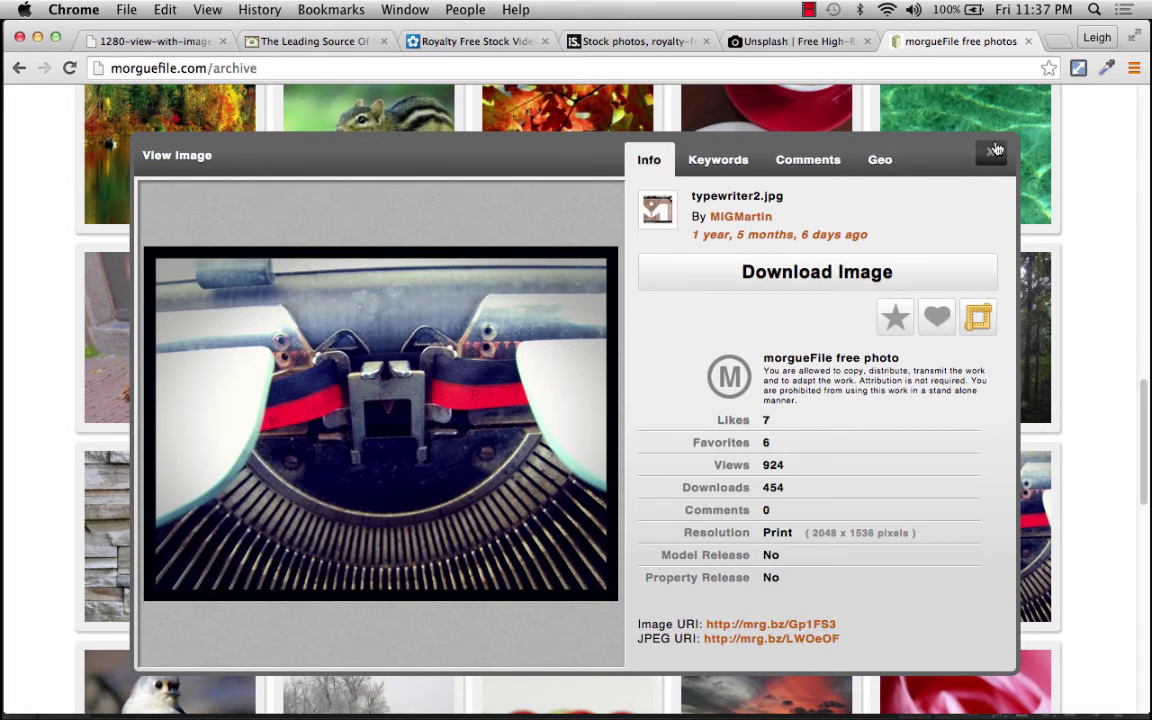
{"action": "left_click", "coordinate": [992, 150]}
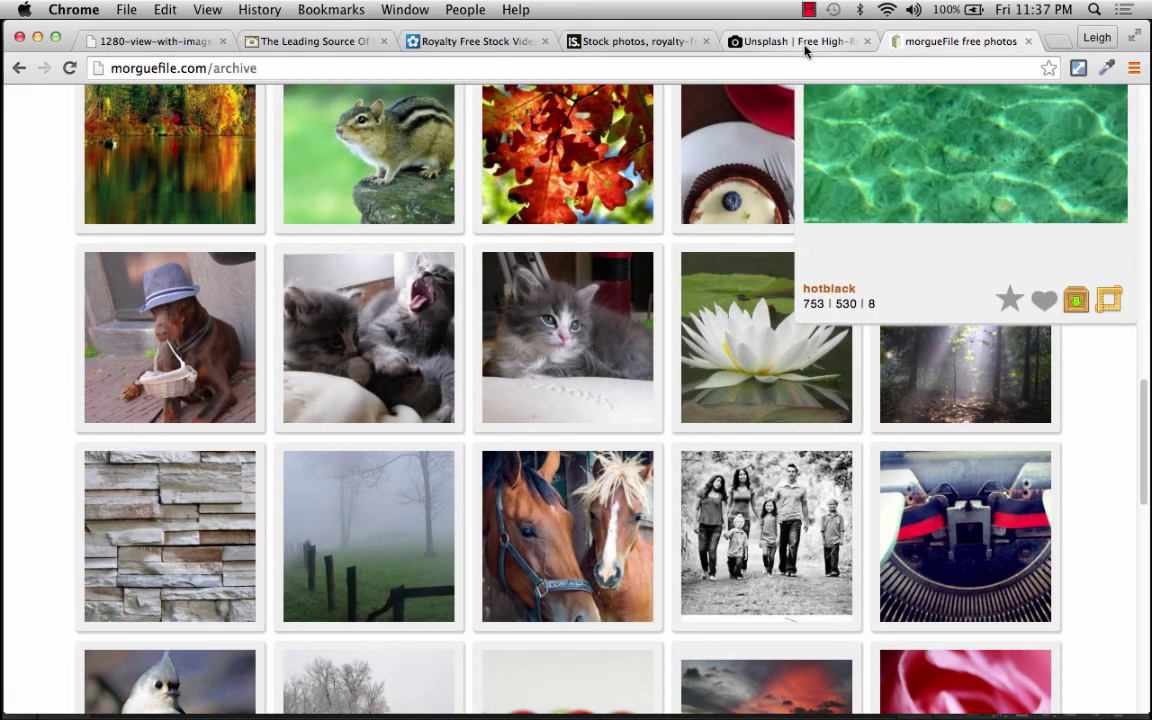
{"action": "left_click", "coordinate": [800, 41]}
{"action": "left_click", "coordinate": [940, 44]}
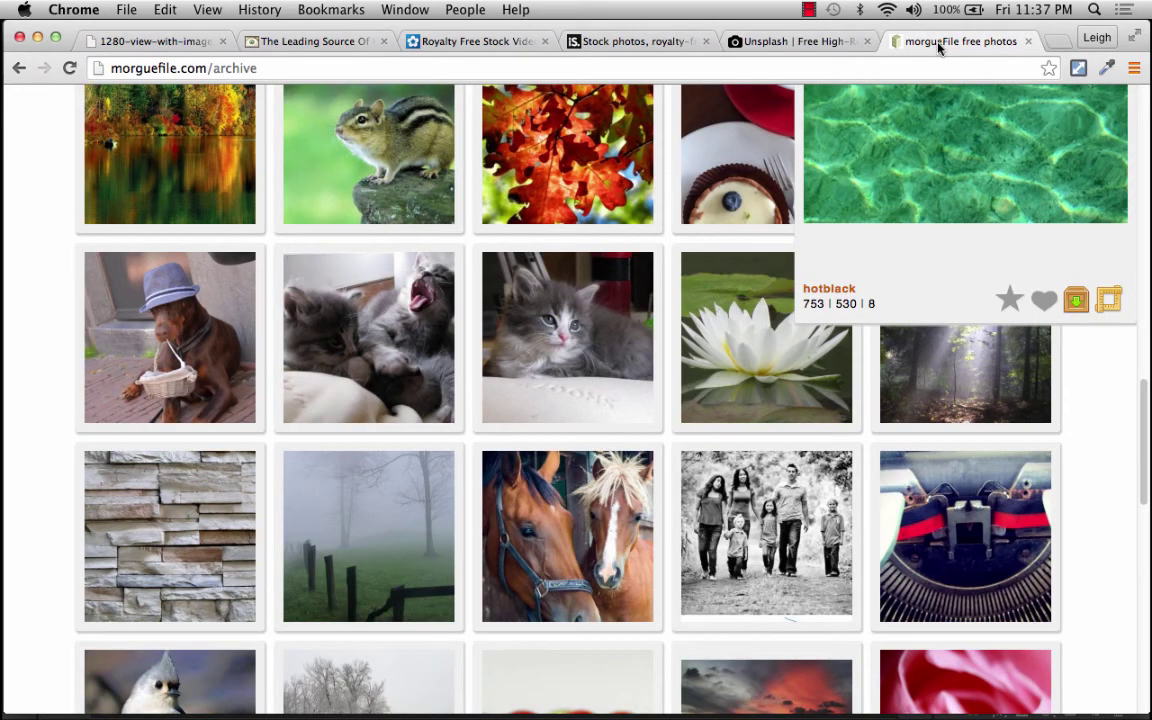
{"action": "left_click", "coordinate": [37, 37]}
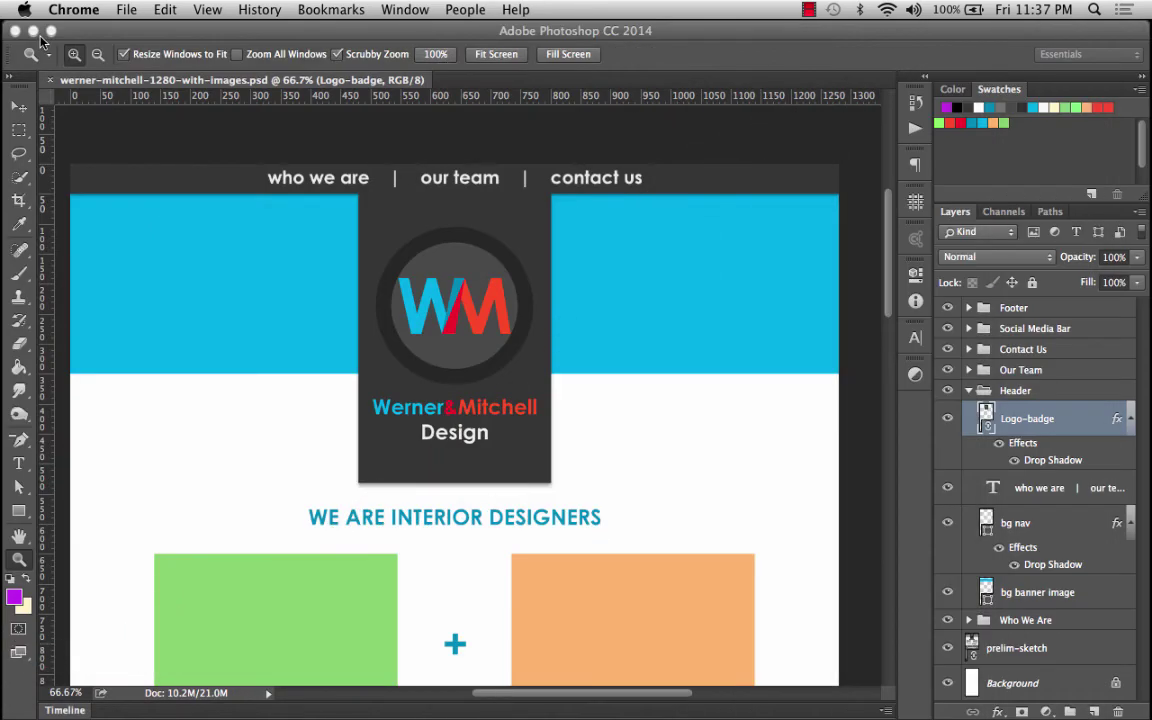
{"action": "mouse_move", "coordinate": [6, 56]}
{"action": "left_click", "coordinate": [38, 42]}
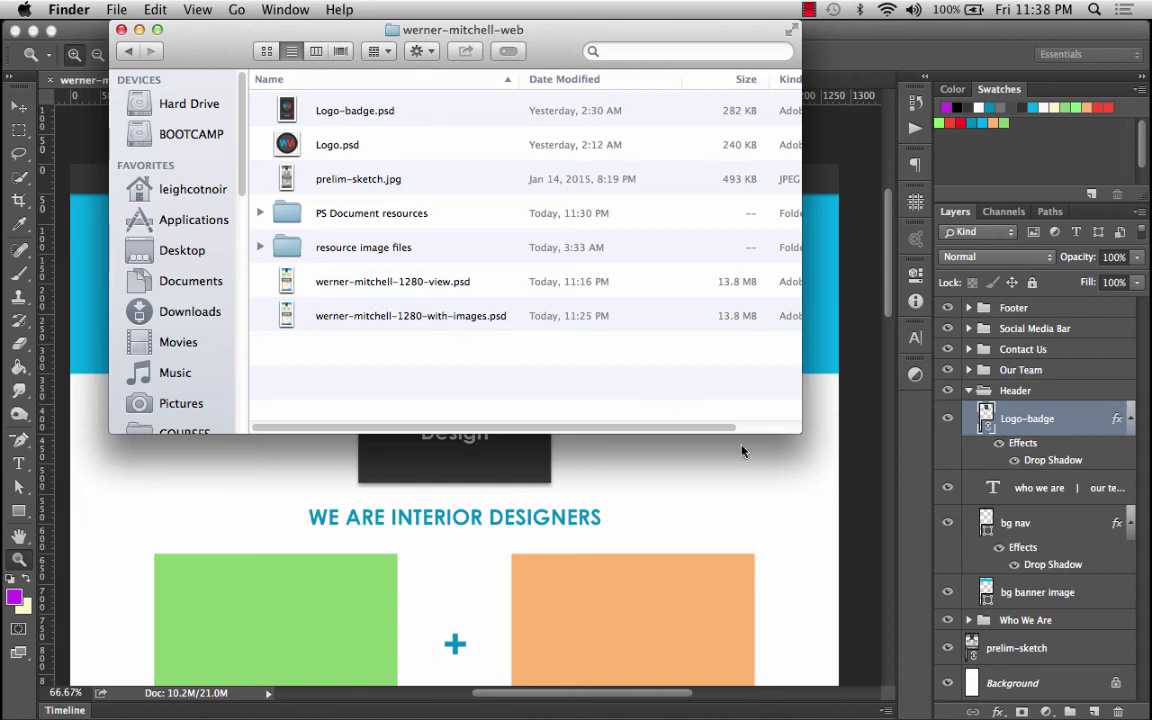
{"action": "left_click_drag", "start_coordinate": [812, 551], "coordinate": [812, 553]}
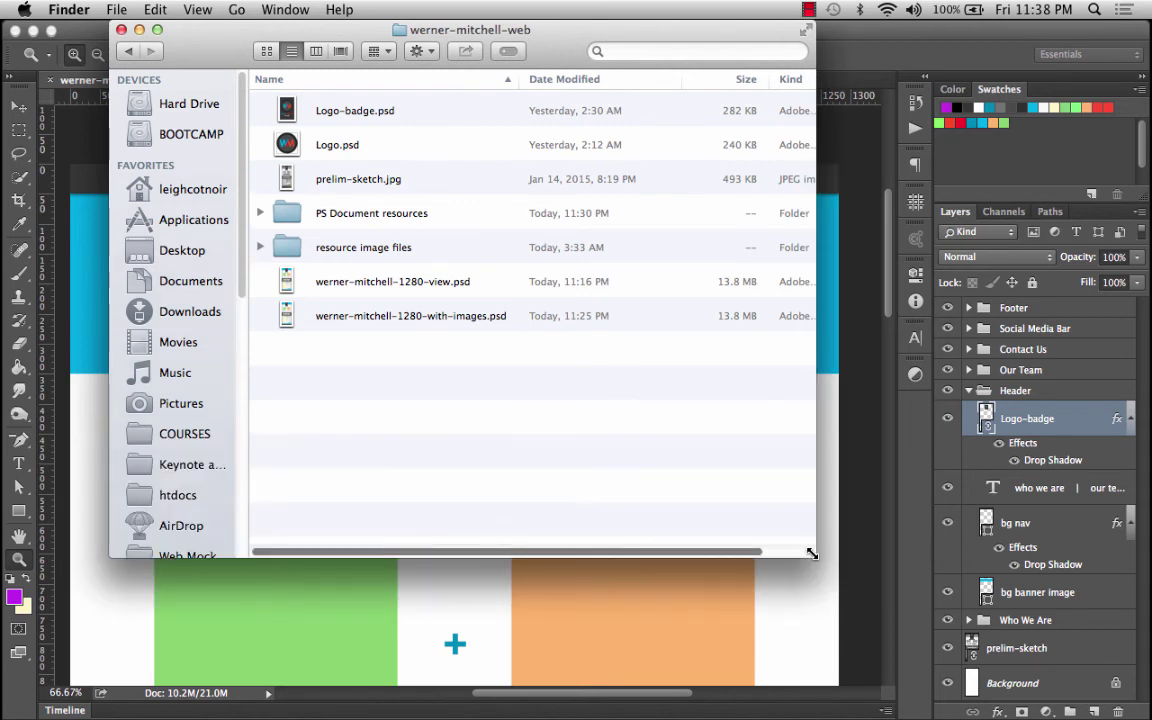
Expand the resource image files folder, view the google-map-screenshot image, and close it.
{"action": "left_click", "coordinate": [276, 250]}
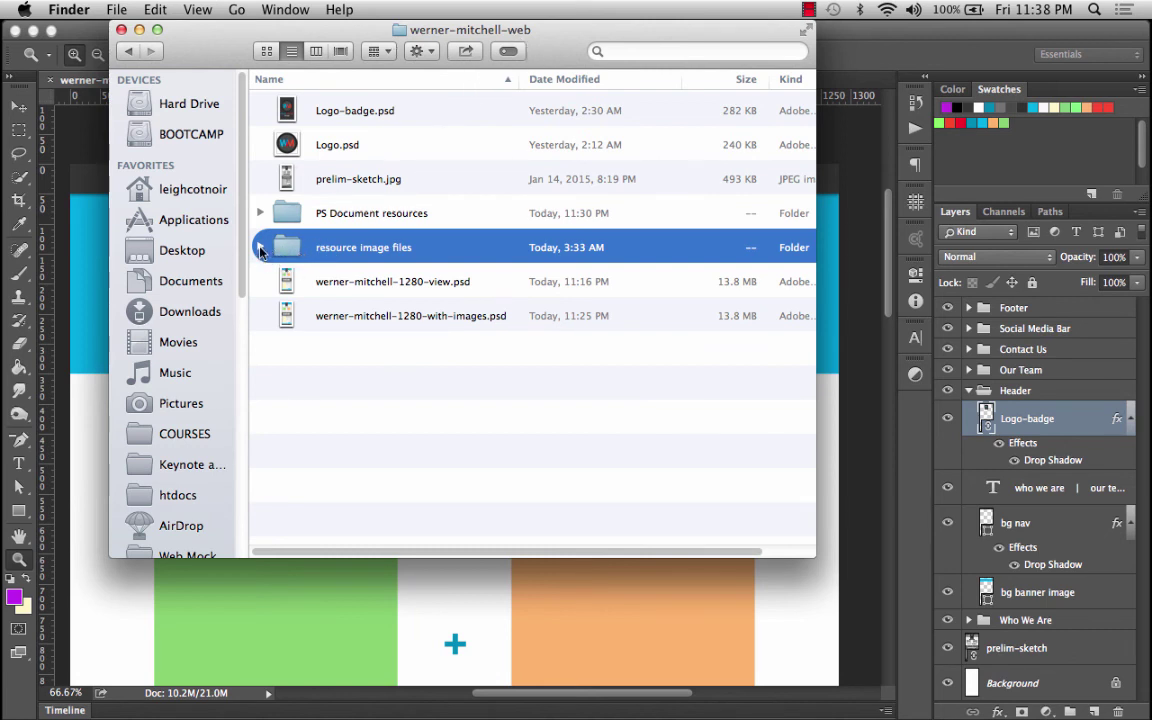
{"action": "left_click", "coordinate": [260, 248]}
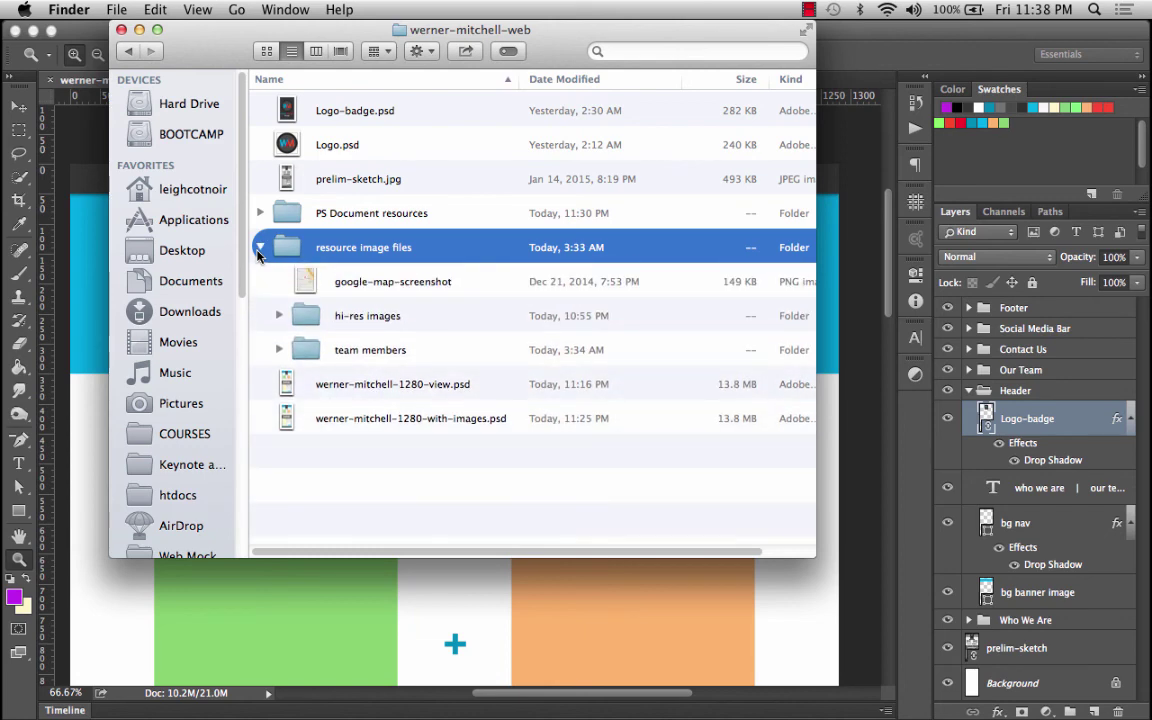
{"action": "double_click", "coordinate": [361, 285]}
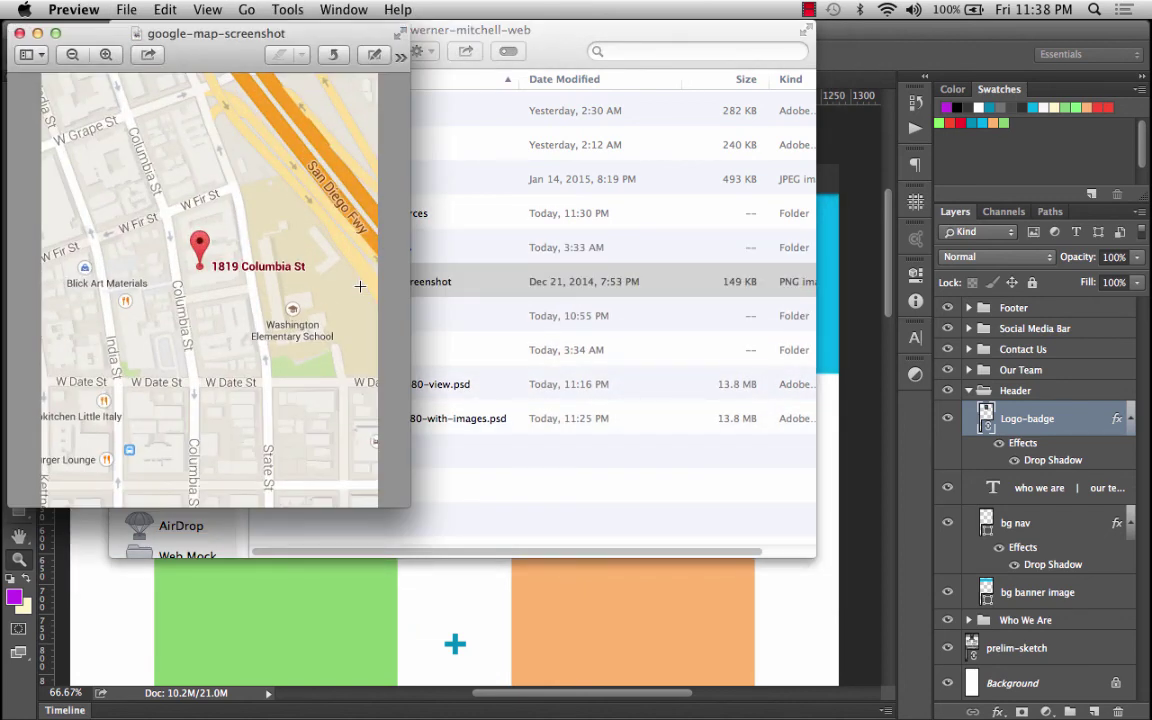
{"action": "left_click", "coordinate": [19, 33]}
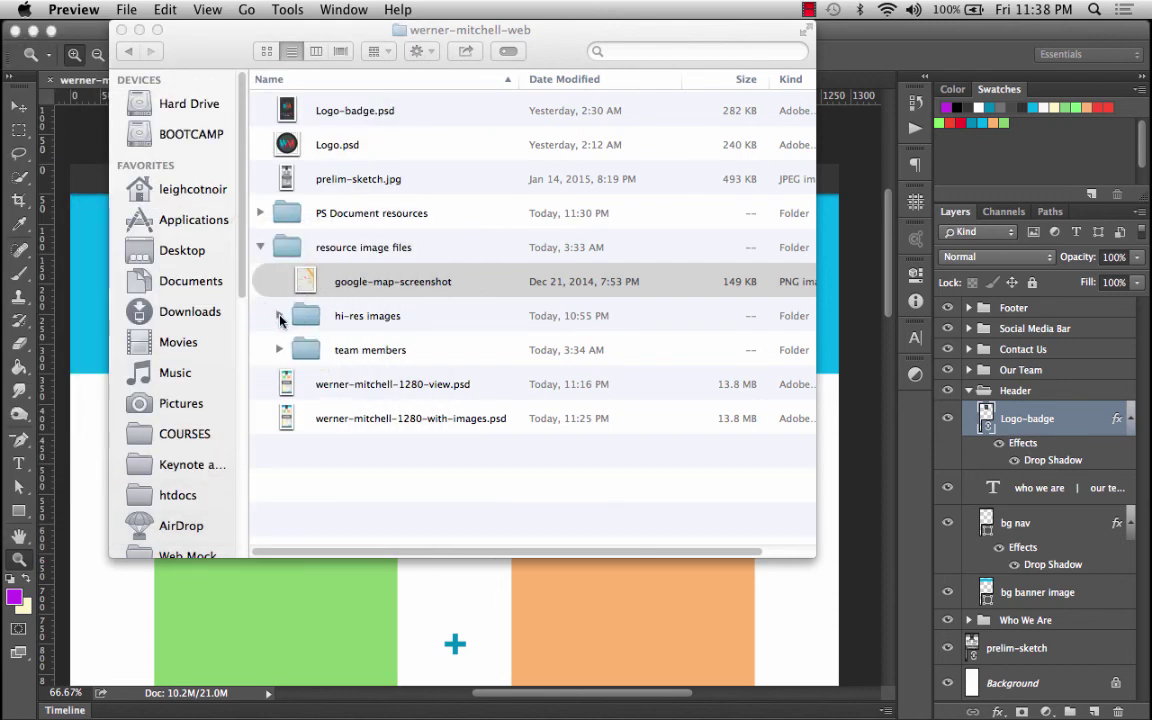
Expand the hi-res images folder and preview its photos in turn, from commercial.jpeg to workspace.jpeg.
{"action": "left_click", "coordinate": [279, 316]}
{"action": "scroll", "coordinate": [330, 305], "scroll_direction": "down", "scroll_amount": 2}
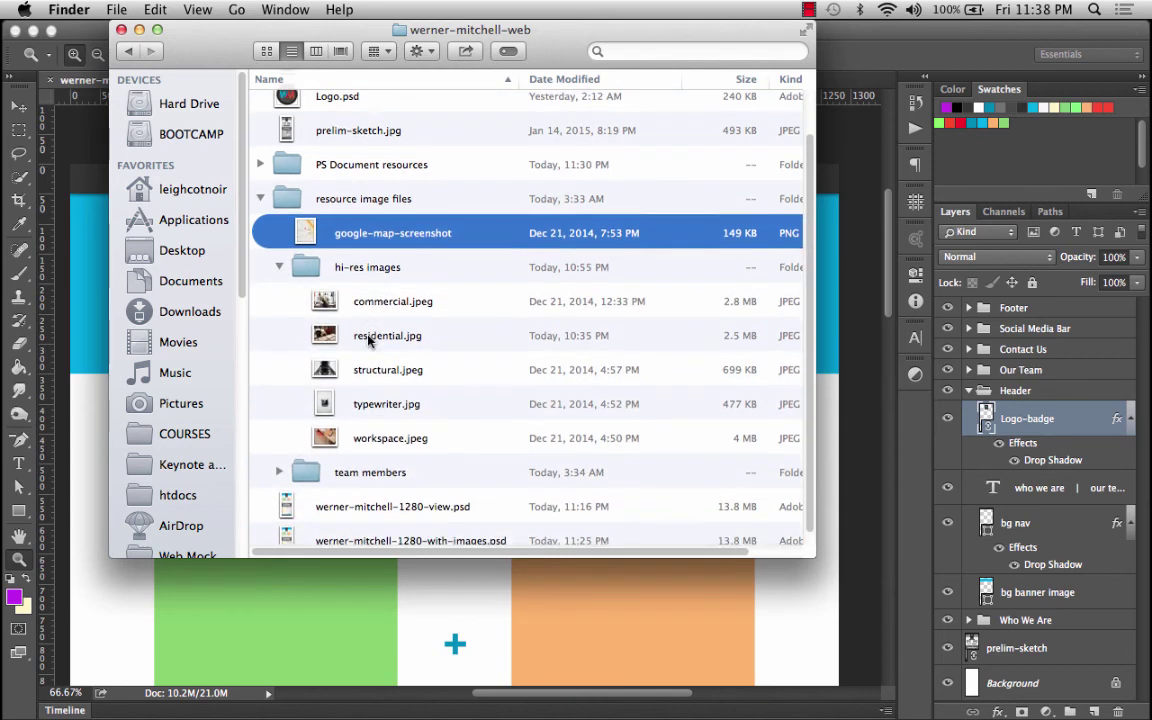
{"action": "left_click", "coordinate": [367, 266]}
{"action": "left_click", "coordinate": [377, 300]}
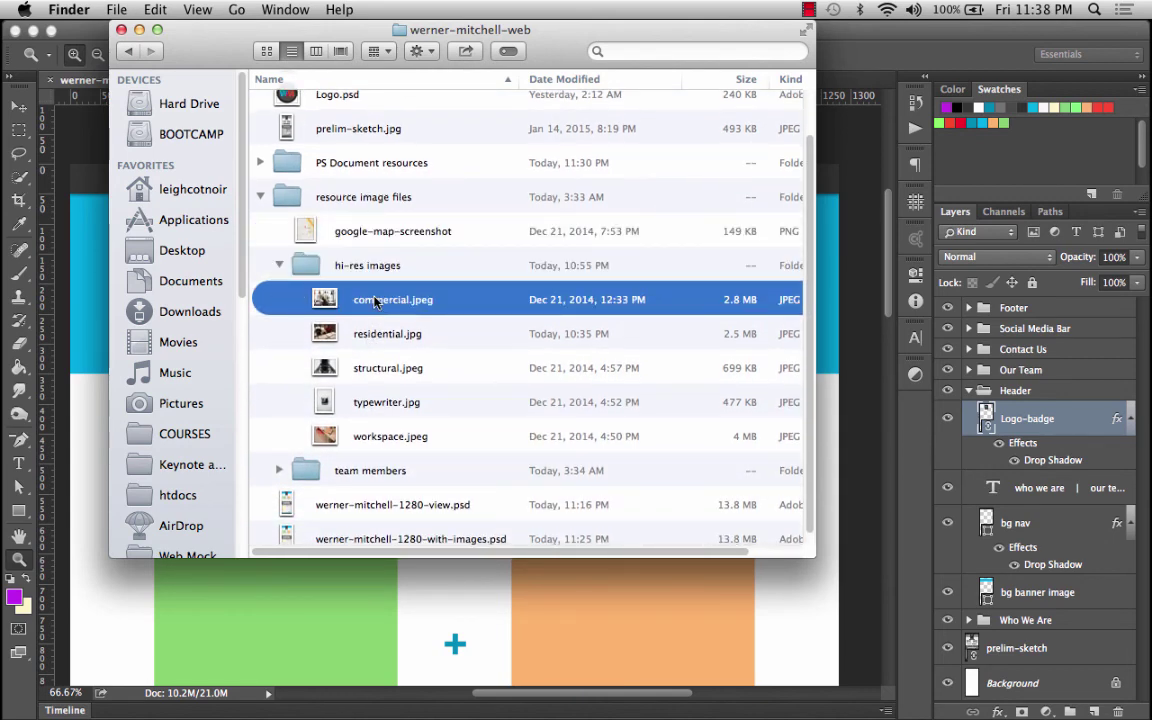
{"action": "key", "text": "space"}
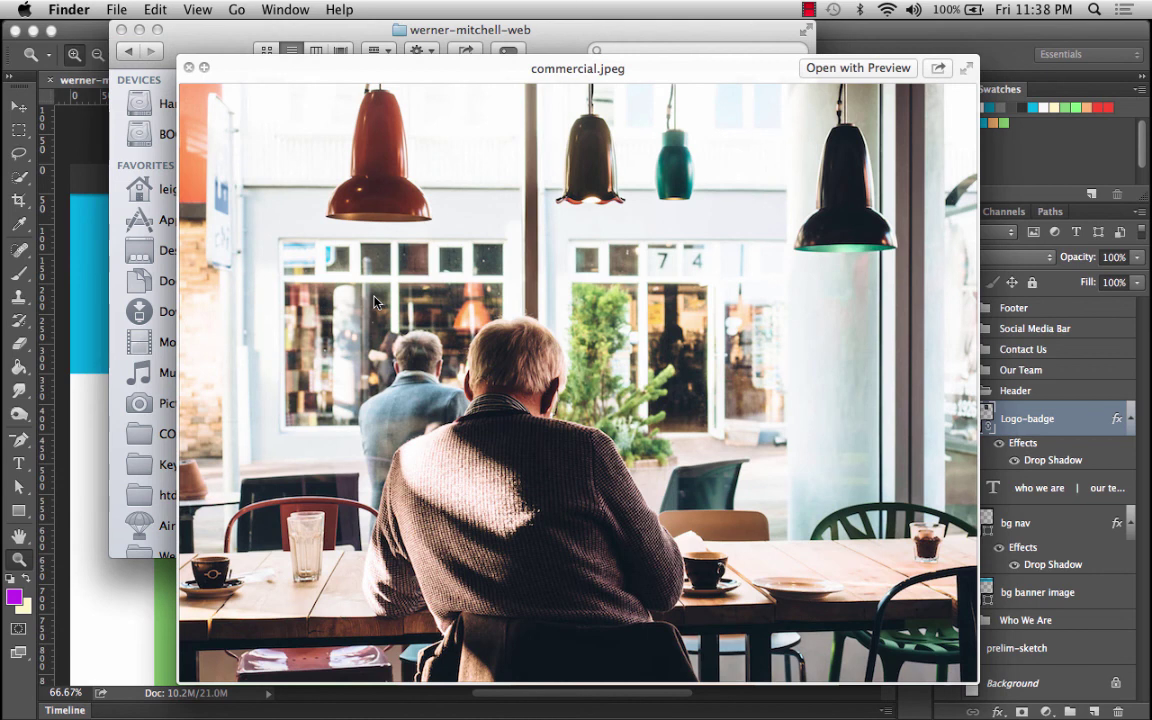
{"action": "key", "text": "Down"}
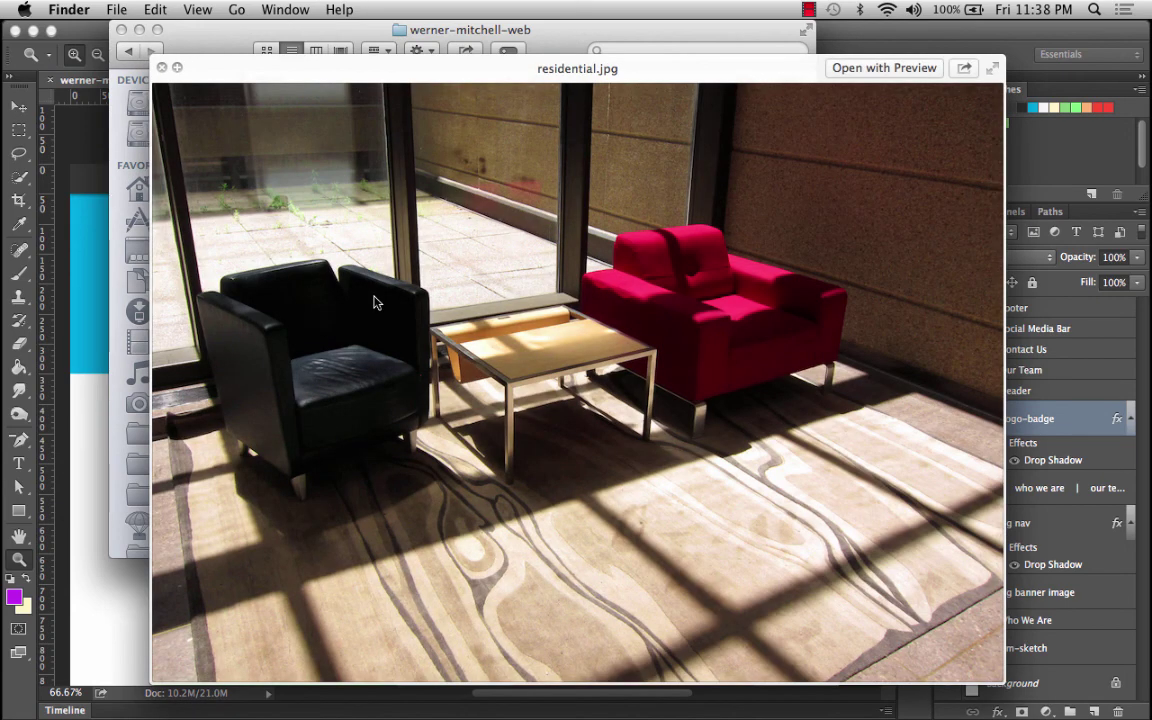
{"action": "key", "text": "Down"}
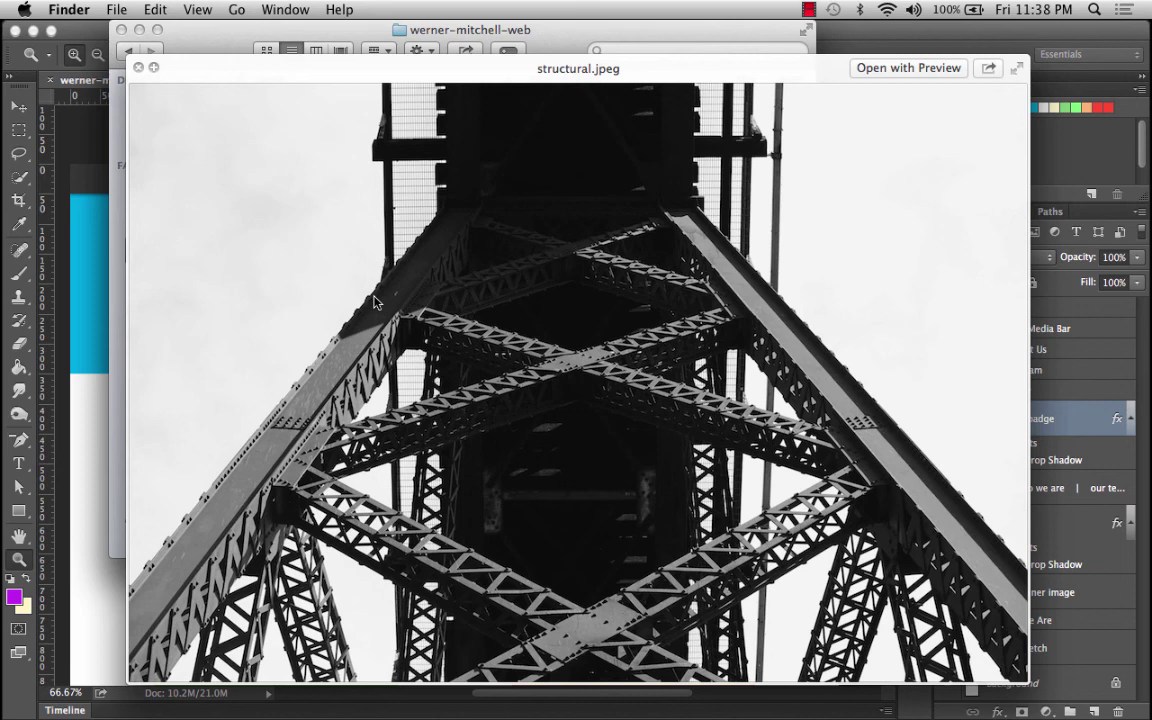
{"action": "key", "text": "Down"}
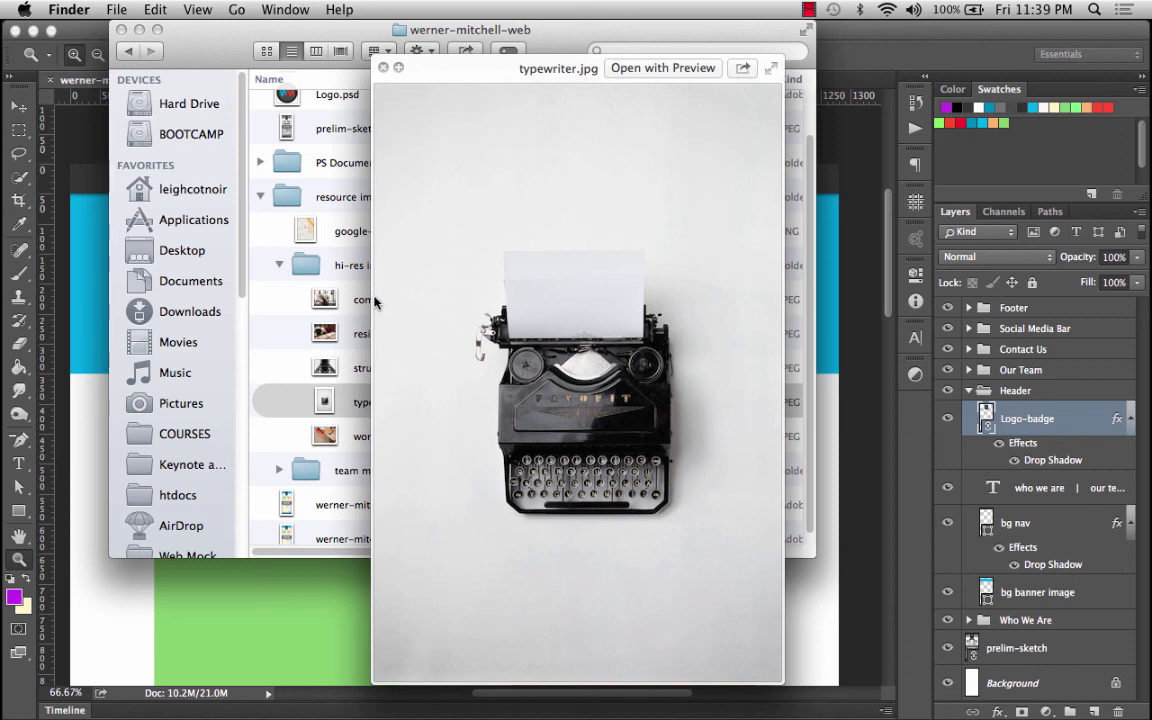
{"action": "key", "text": "Down"}
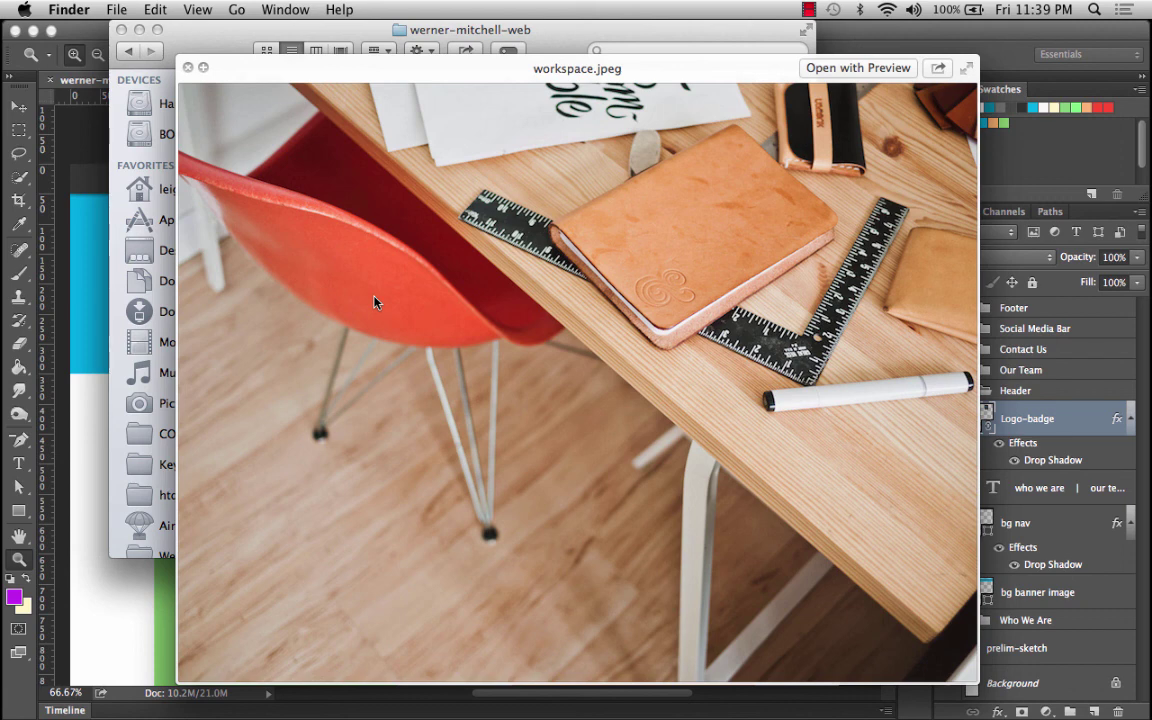
{"action": "key", "text": "Down"}
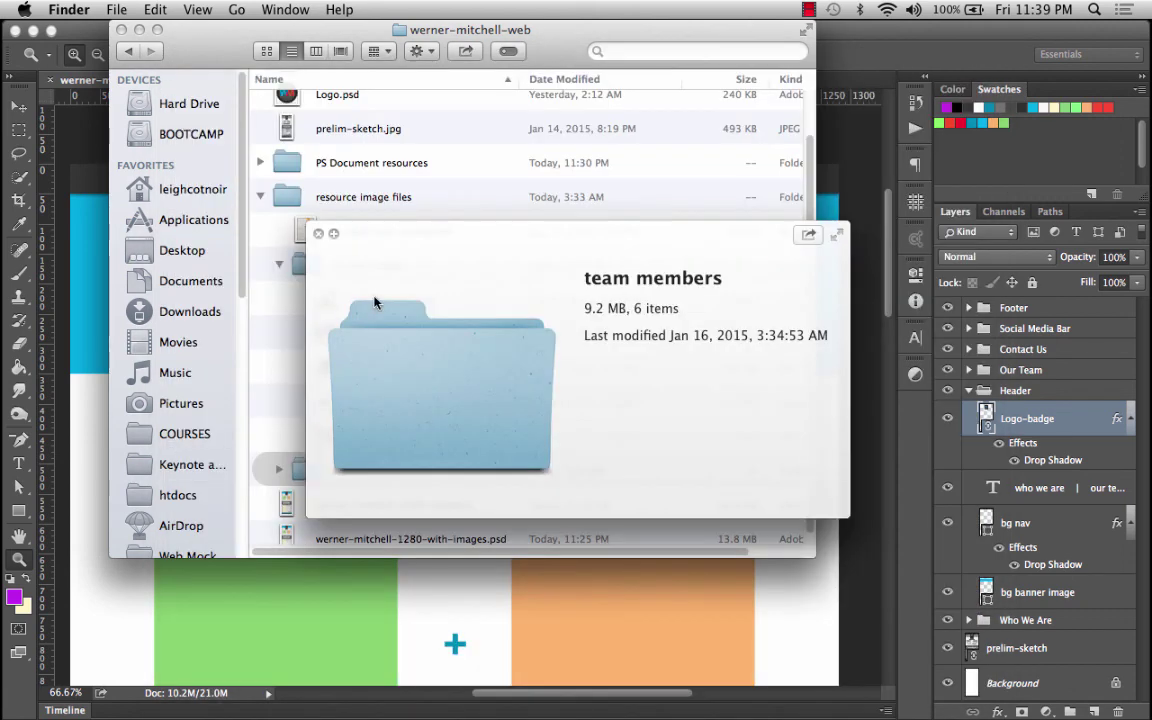
{"action": "left_click", "coordinate": [318, 235]}
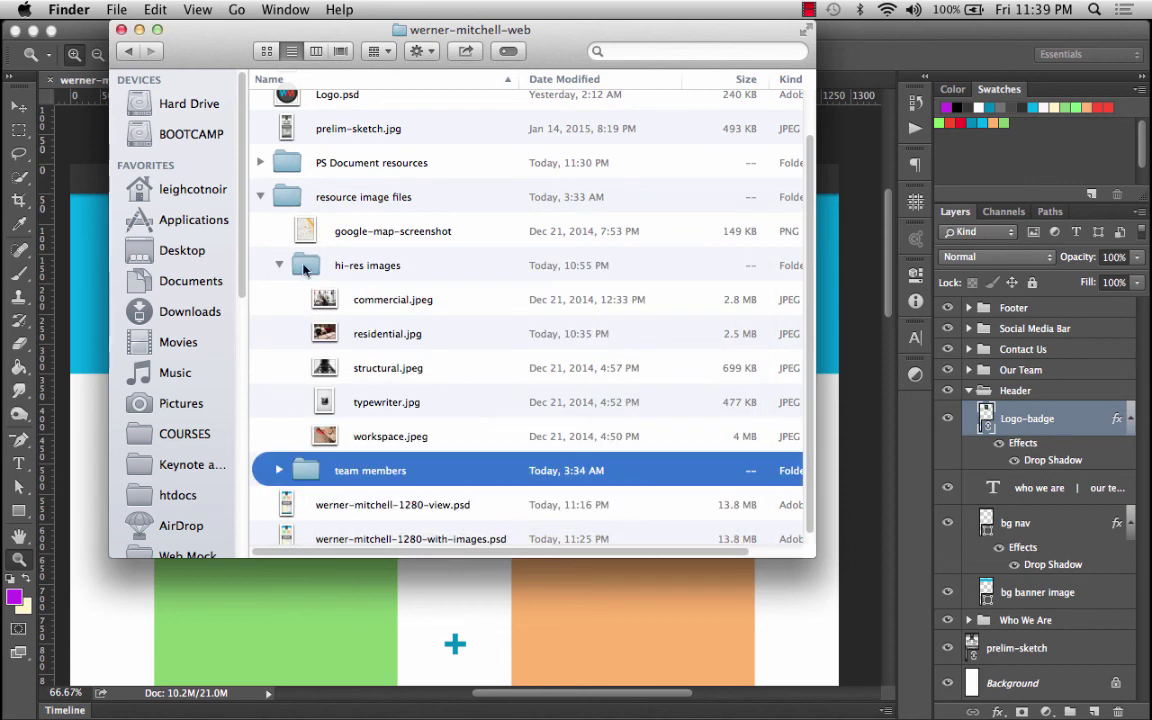
Expand the team members folder and preview its portrait photos one after another, starting with the first.
{"action": "left_click", "coordinate": [279, 470]}
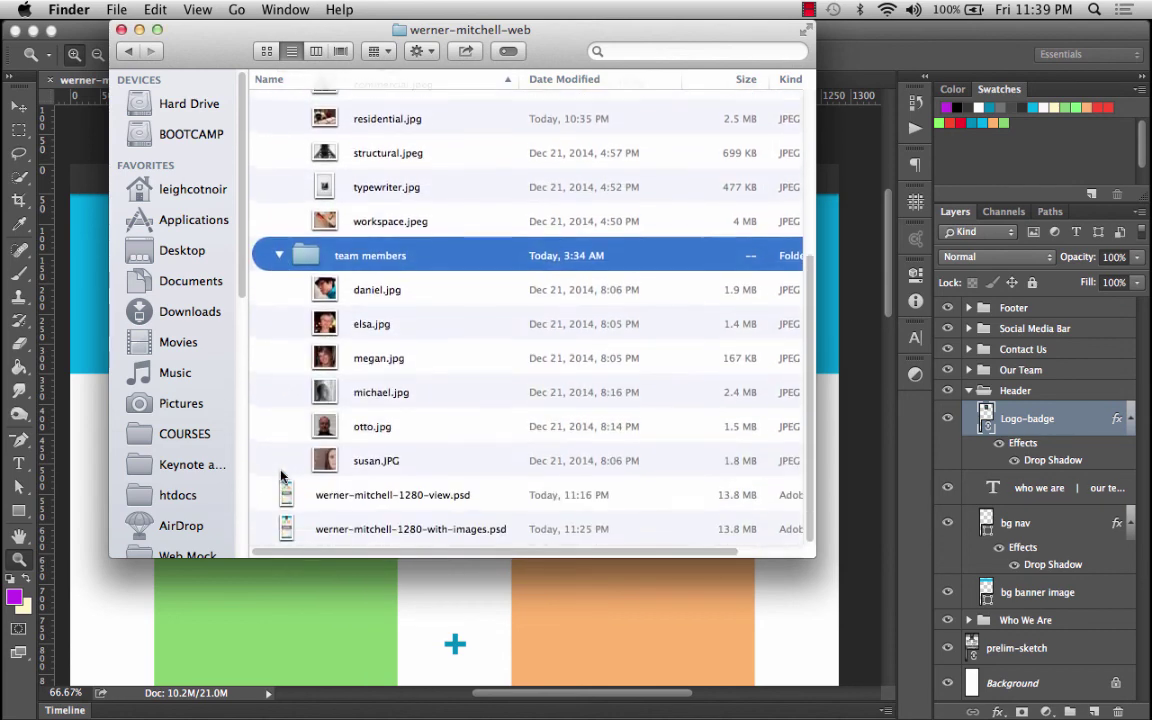
{"action": "left_click", "coordinate": [355, 300]}
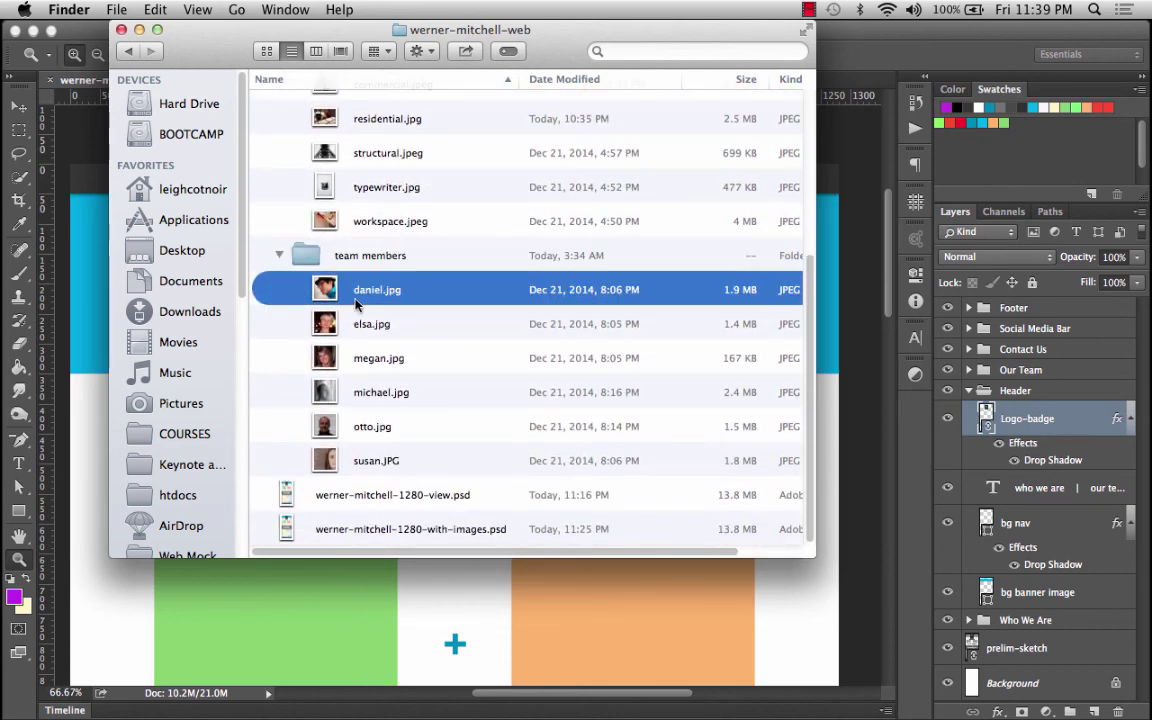
{"action": "key", "text": "space"}
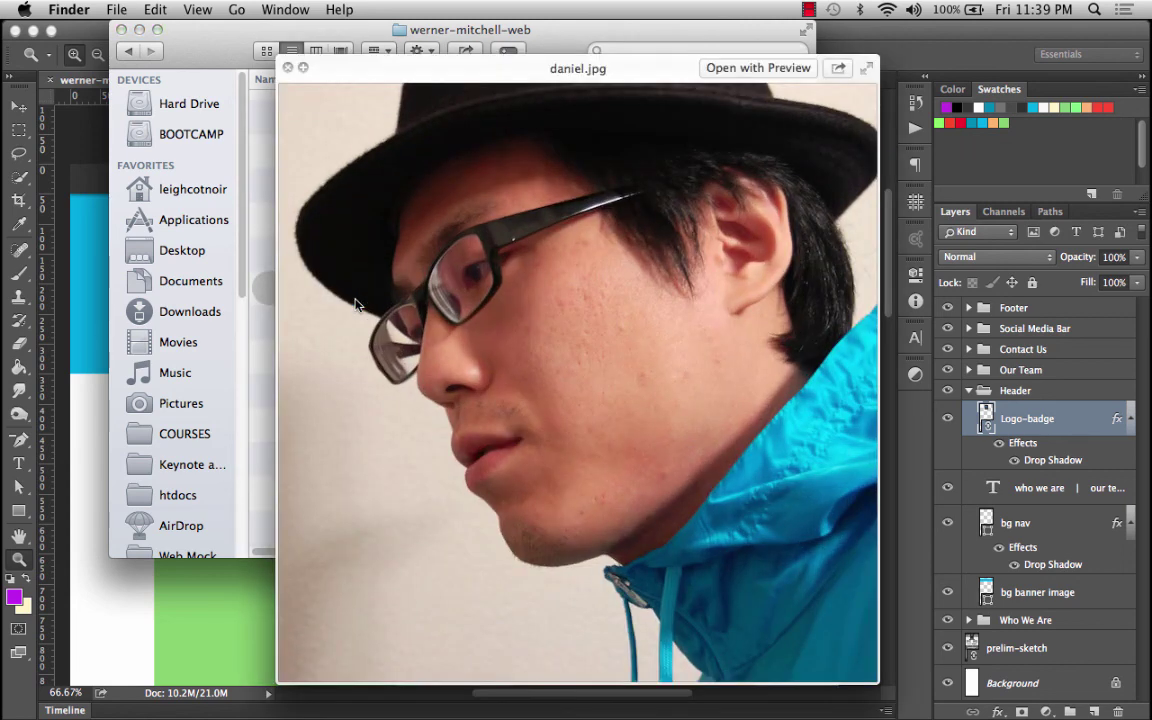
{"action": "key", "text": "Down"}
{"action": "key", "text": "Down"}
{"action": "key", "text": "Down"}
{"action": "key", "text": "Down"}
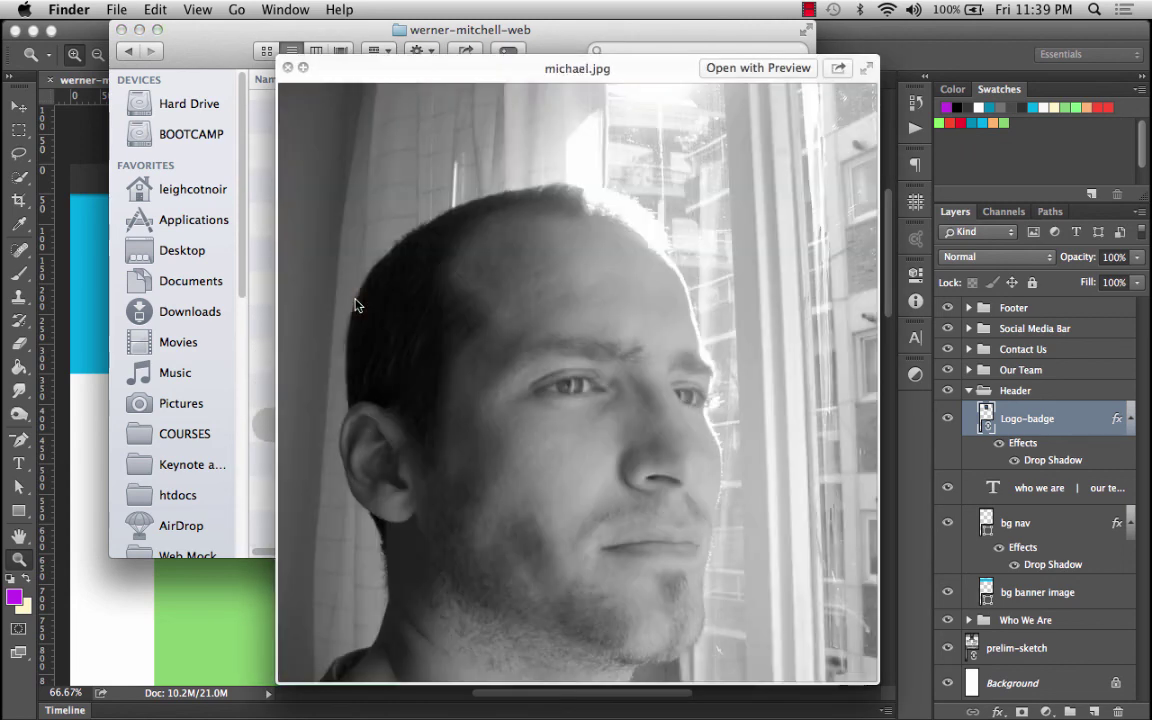
{"action": "key", "text": "space"}
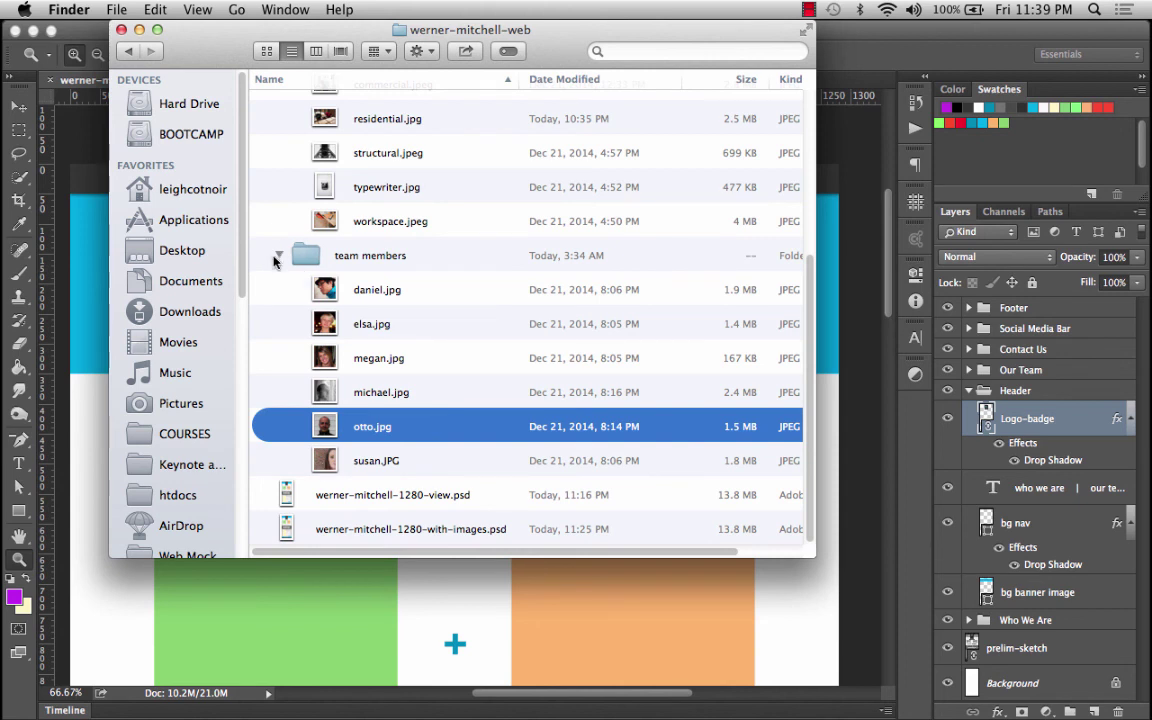
Collapse the team members, hi-res images and resource image files folders, leaving the resource image files folder selected.
{"action": "left_click", "coordinate": [278, 256]}
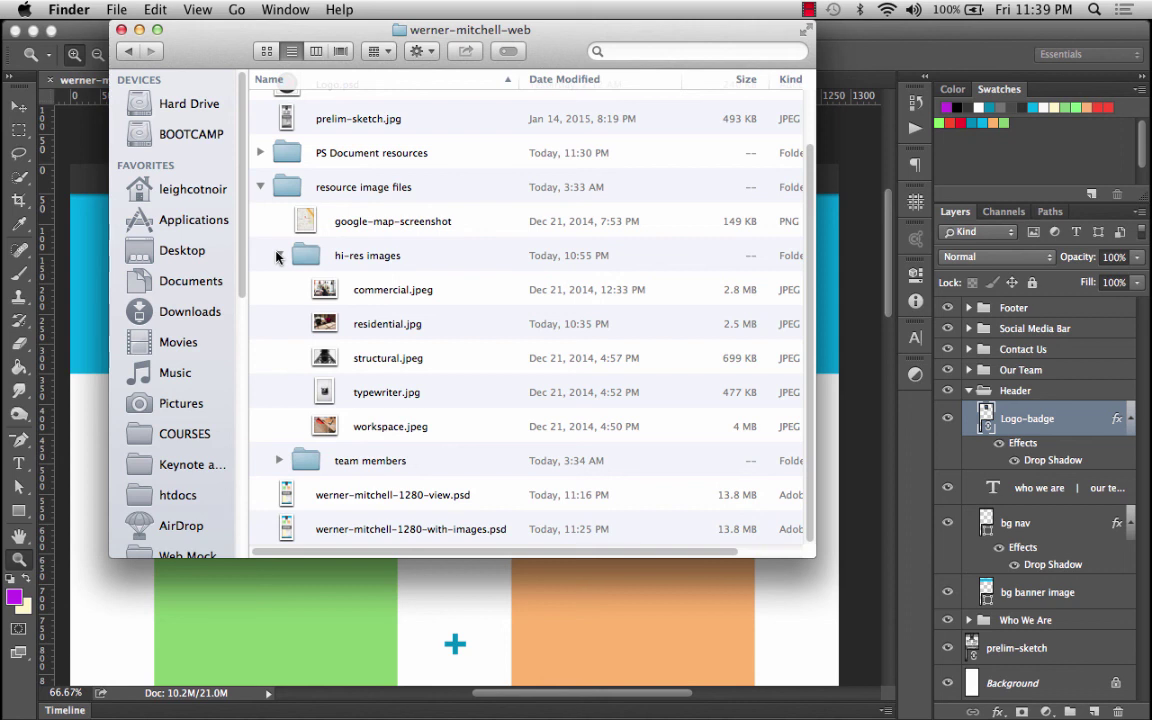
{"action": "left_click", "coordinate": [278, 256]}
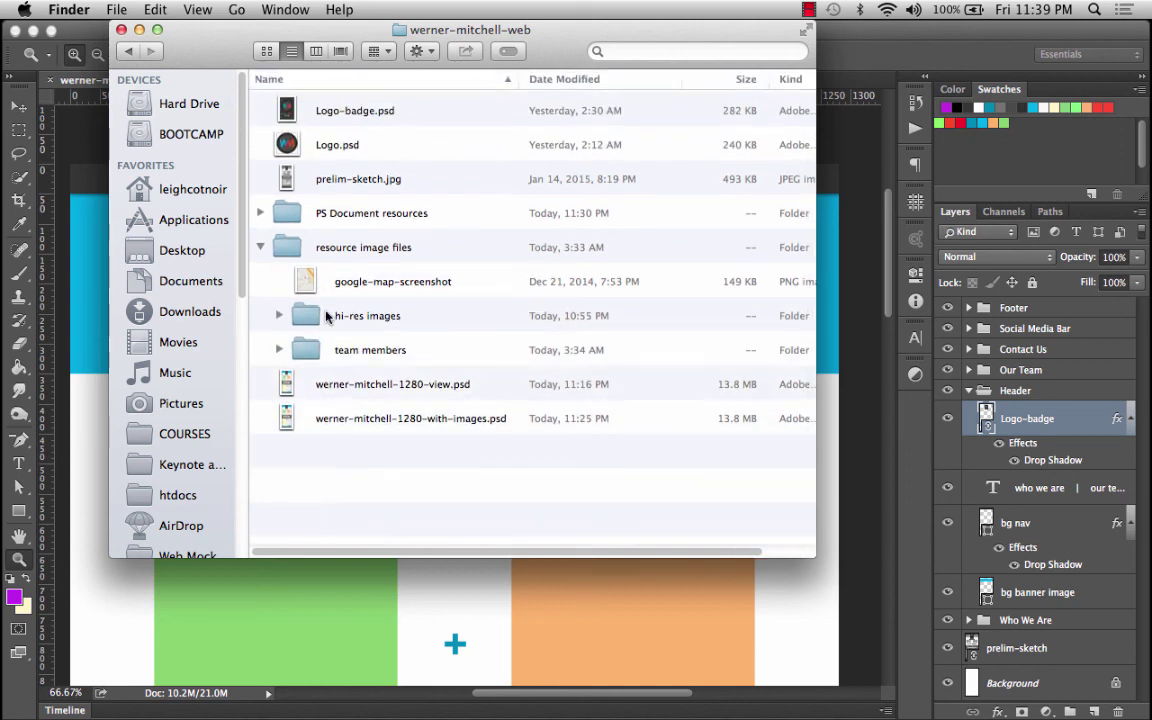
{"action": "left_click", "coordinate": [261, 248]}
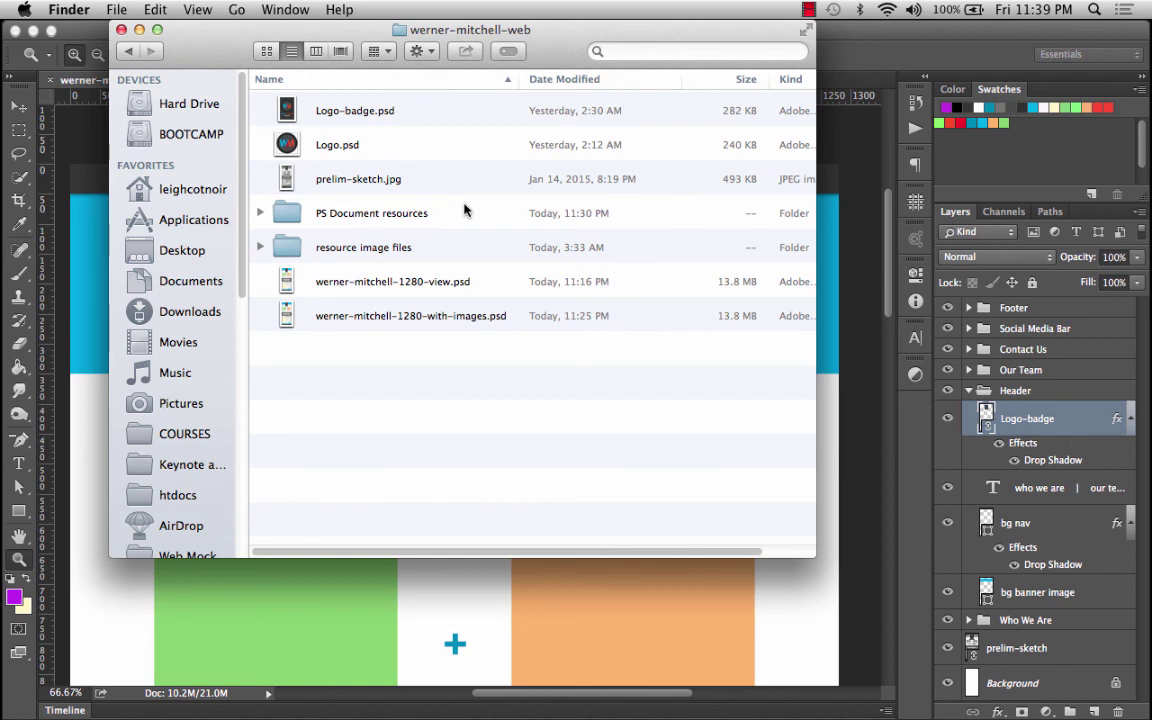
{"action": "left_click", "coordinate": [366, 247]}
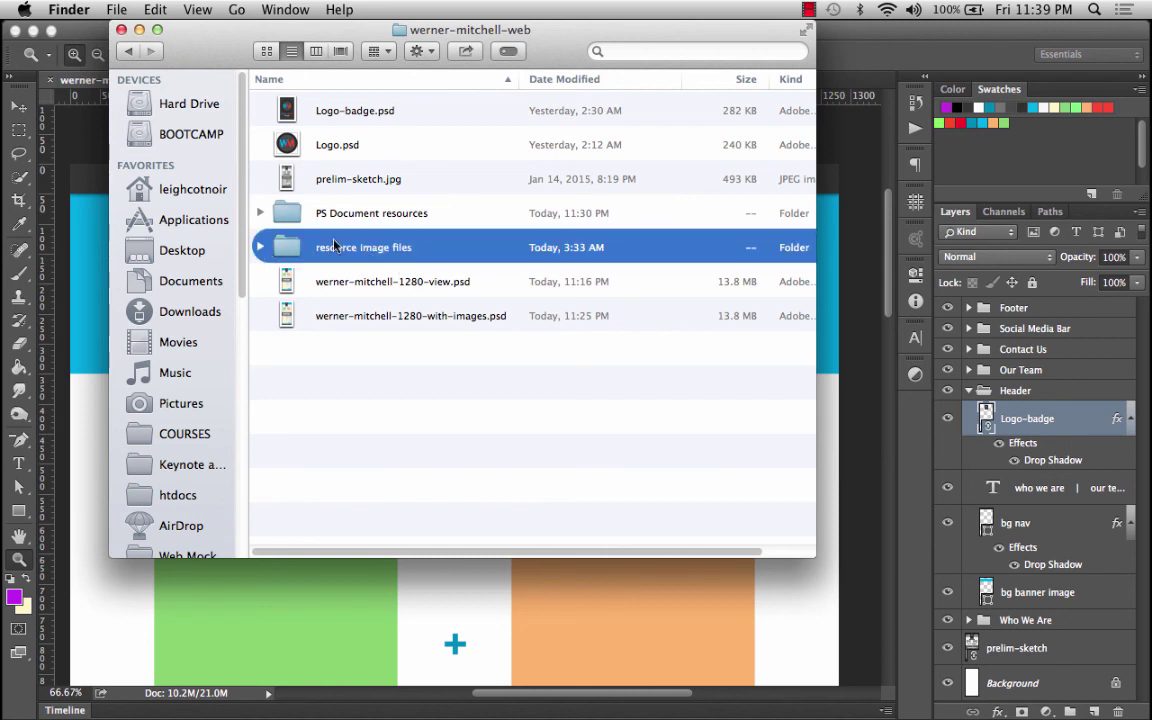